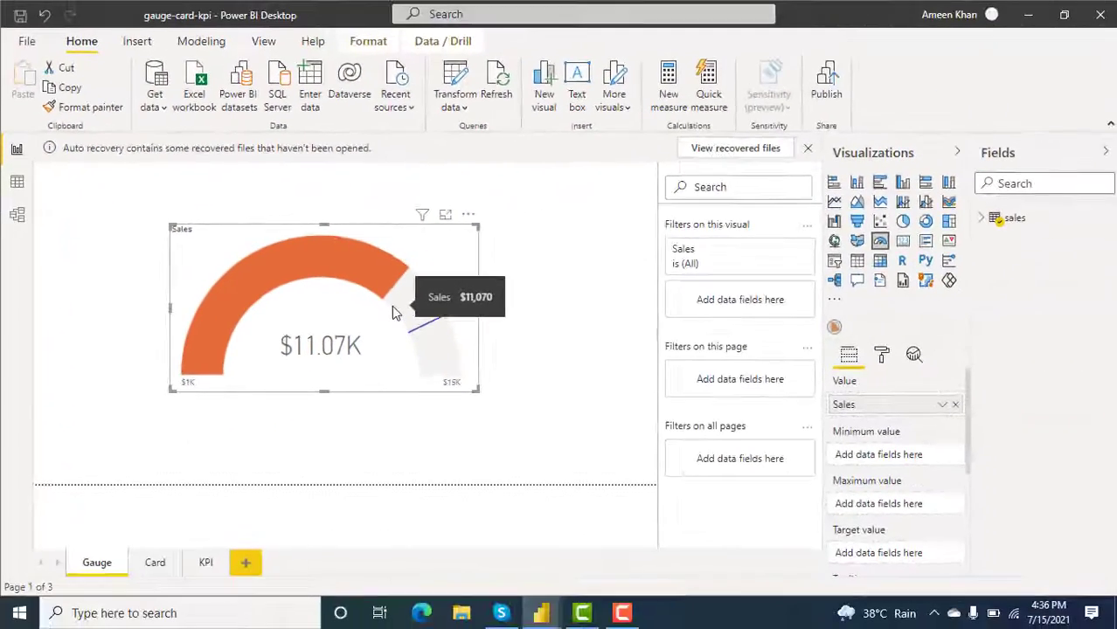
Step: Review the finished gauge and card visuals, then open the KPI report page
{"action": "left_click", "coordinate": [393, 311]}
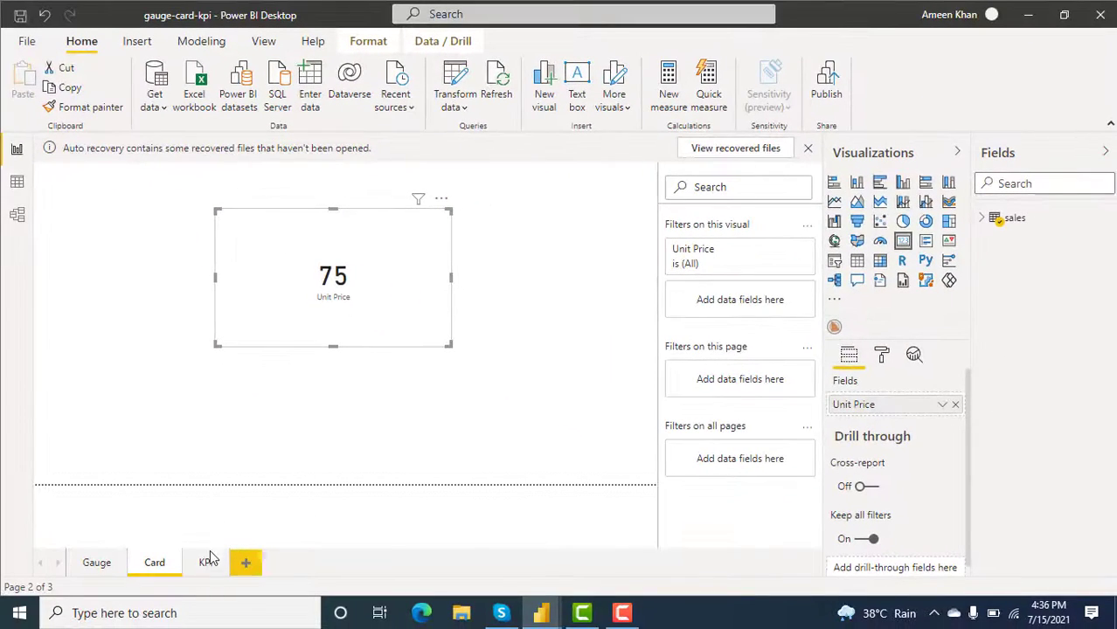
{"action": "left_click", "coordinate": [207, 563]}
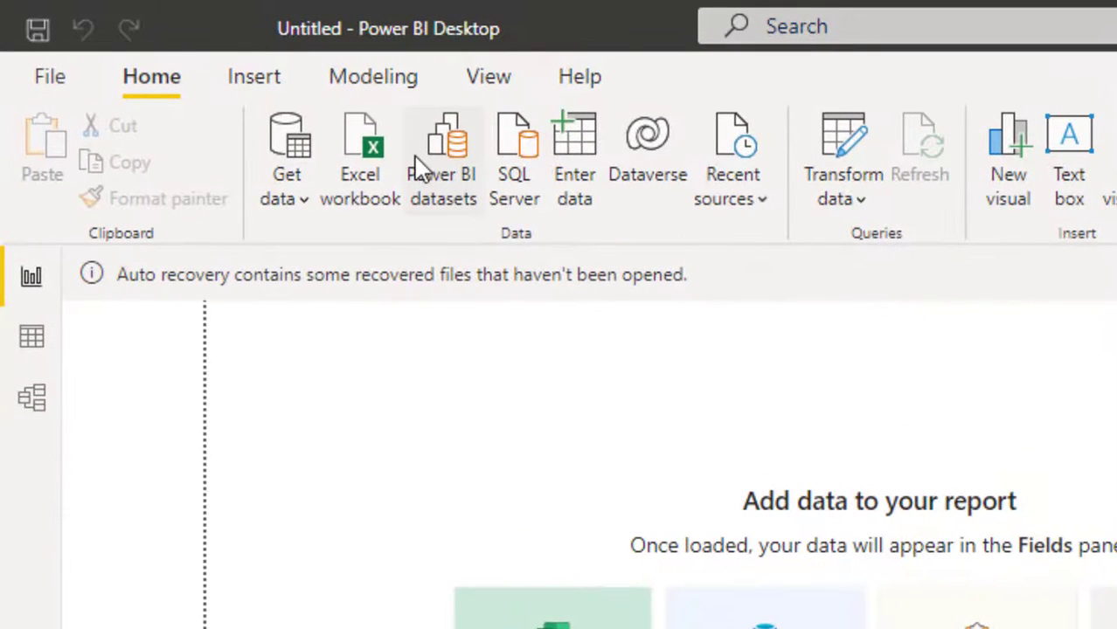
Step: Import the sales sheet from the Cloth Sales Excel workbook and open it for transformation
{"action": "left_click", "coordinate": [283, 181]}
{"action": "left_click", "coordinate": [357, 299]}
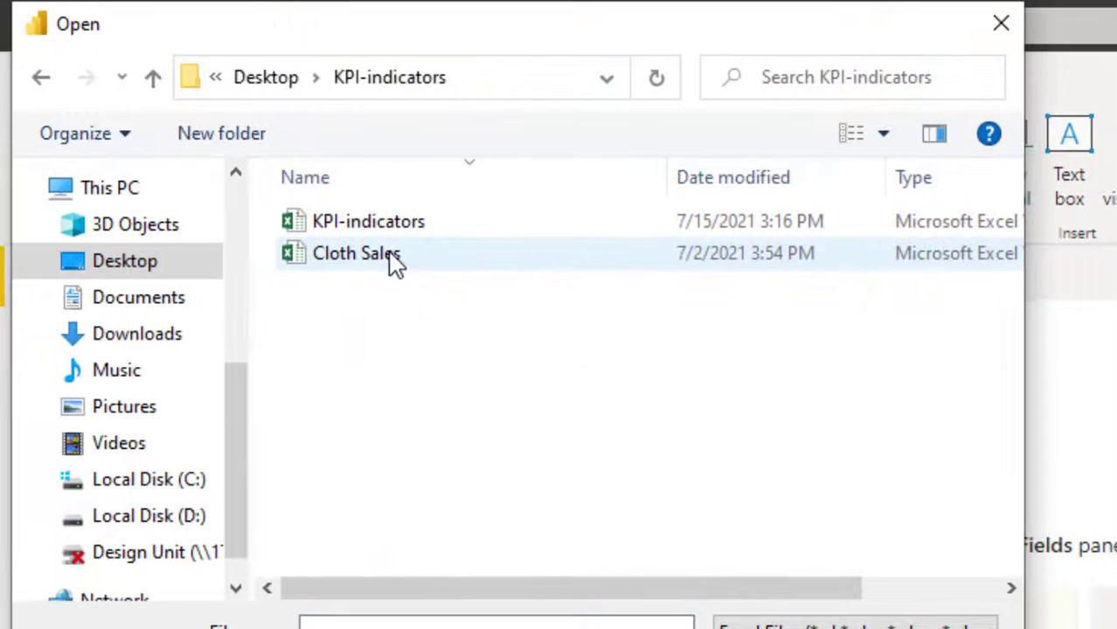
{"action": "double_click", "coordinate": [389, 253]}
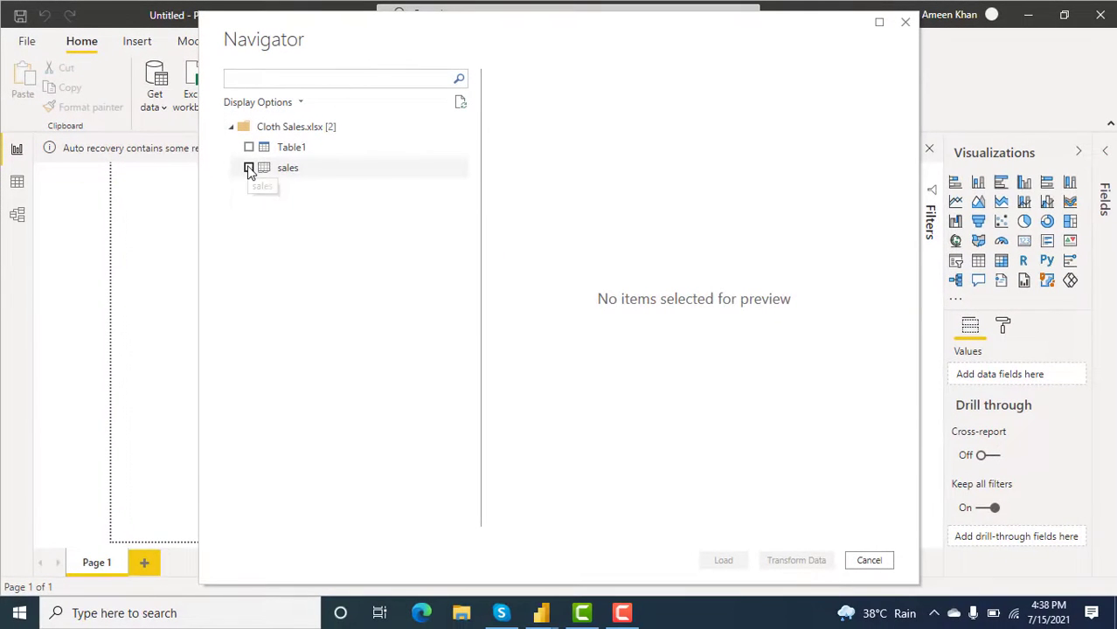
{"action": "left_click", "coordinate": [249, 169]}
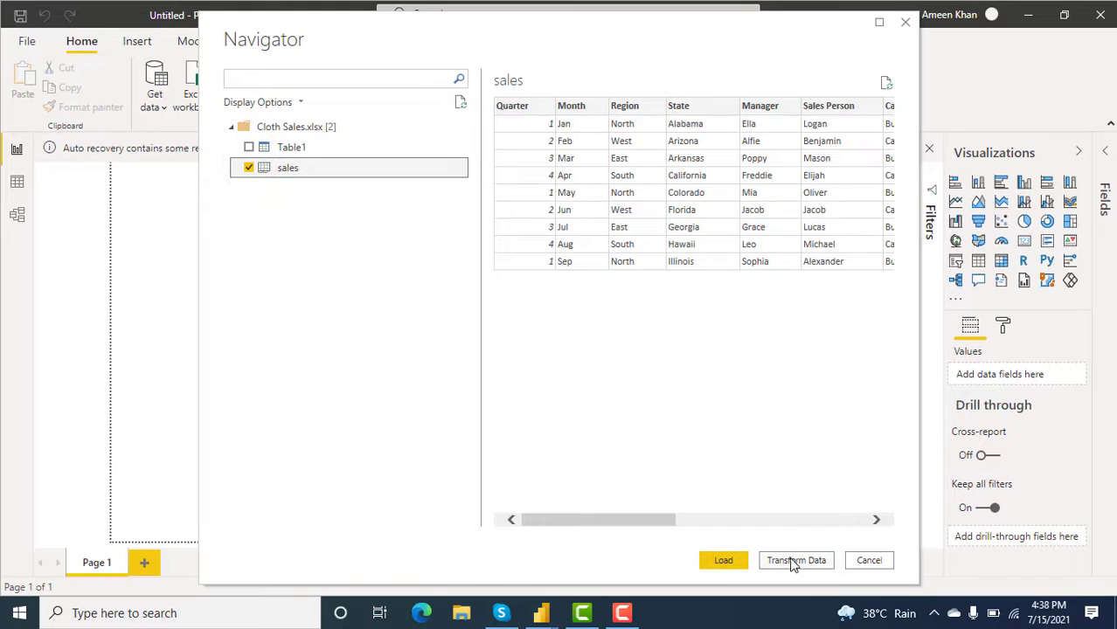
{"action": "left_click", "coordinate": [794, 562]}
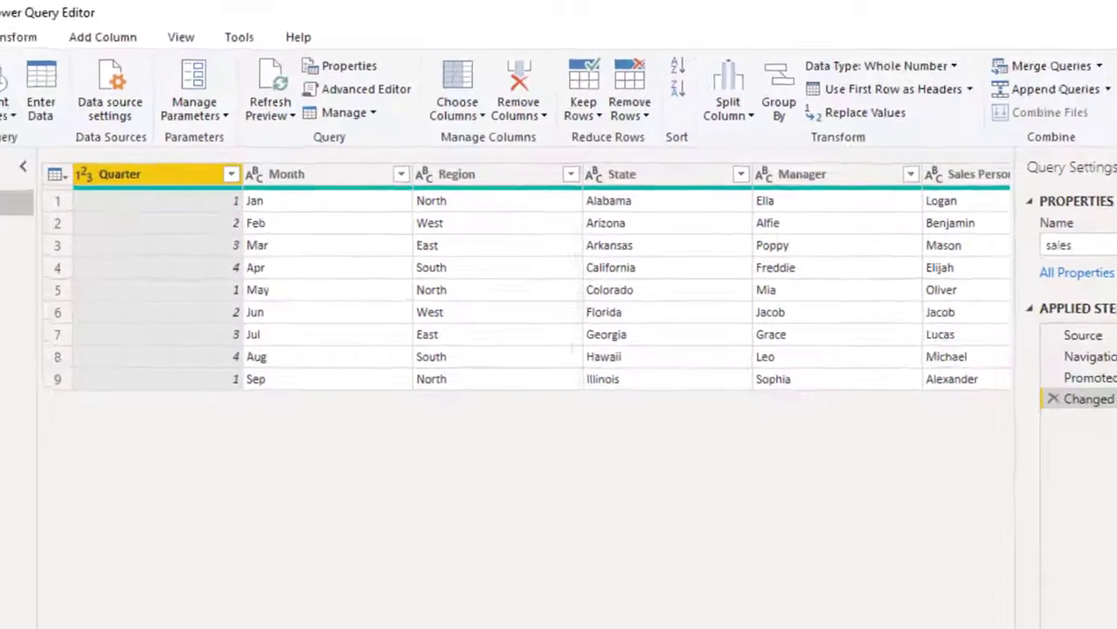
Step: Change the Unit Price column's data type to Fixed decimal number, replacing the current type conversion
{"action": "scroll", "coordinate": [542, 306], "scroll_direction": "right", "scroll_amount": 10}
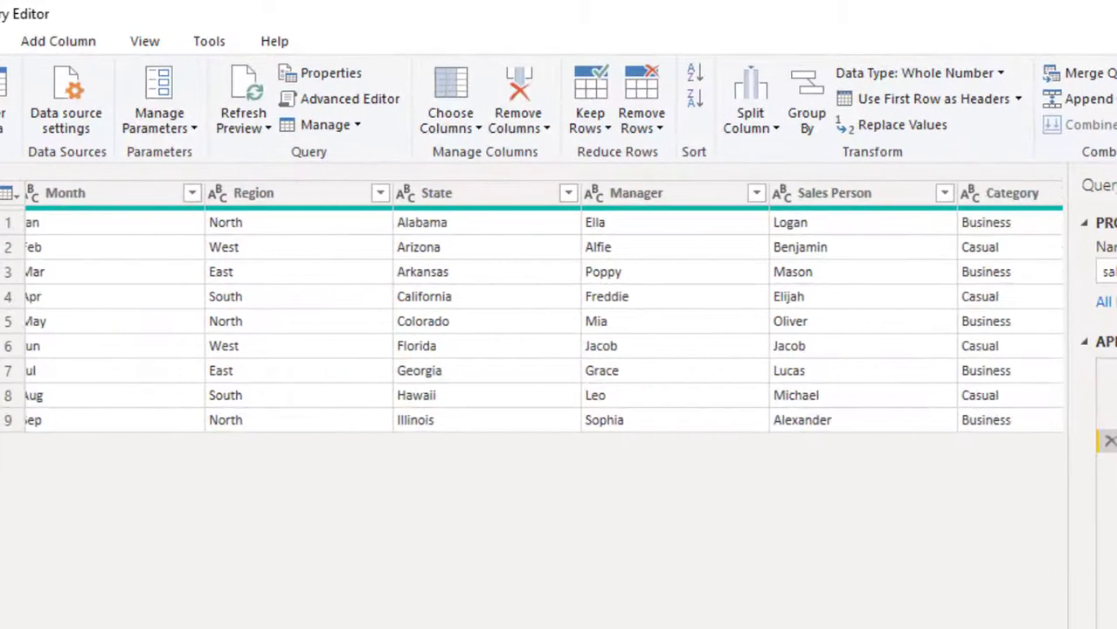
{"action": "scroll", "coordinate": [542, 306], "scroll_direction": "right", "scroll_amount": 8}
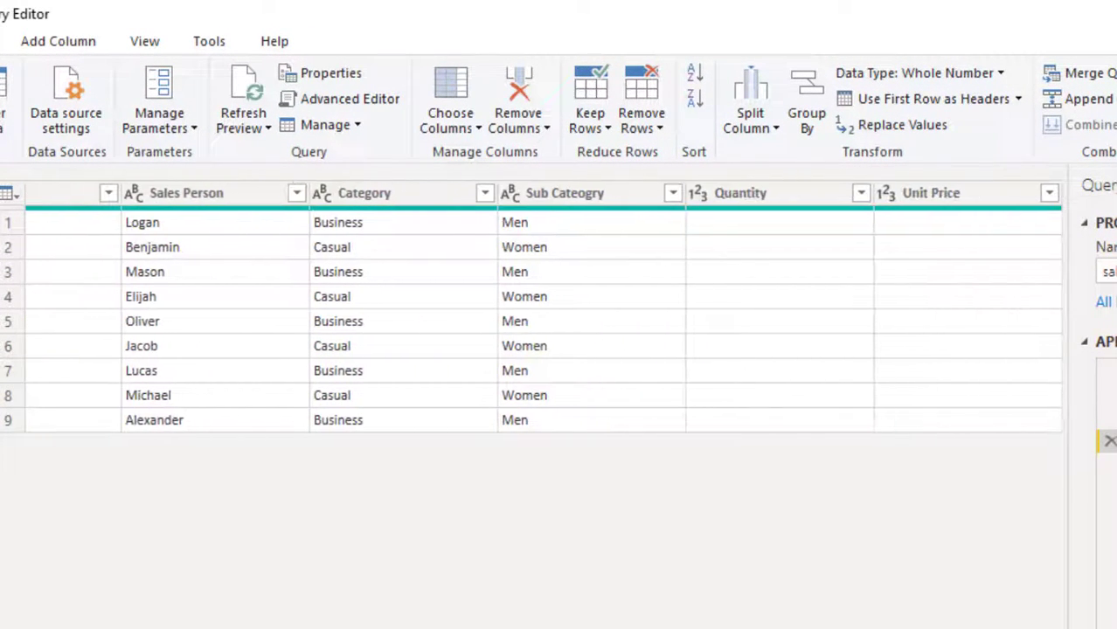
{"action": "scroll", "coordinate": [391, 229], "scroll_direction": "right", "scroll_amount": 5}
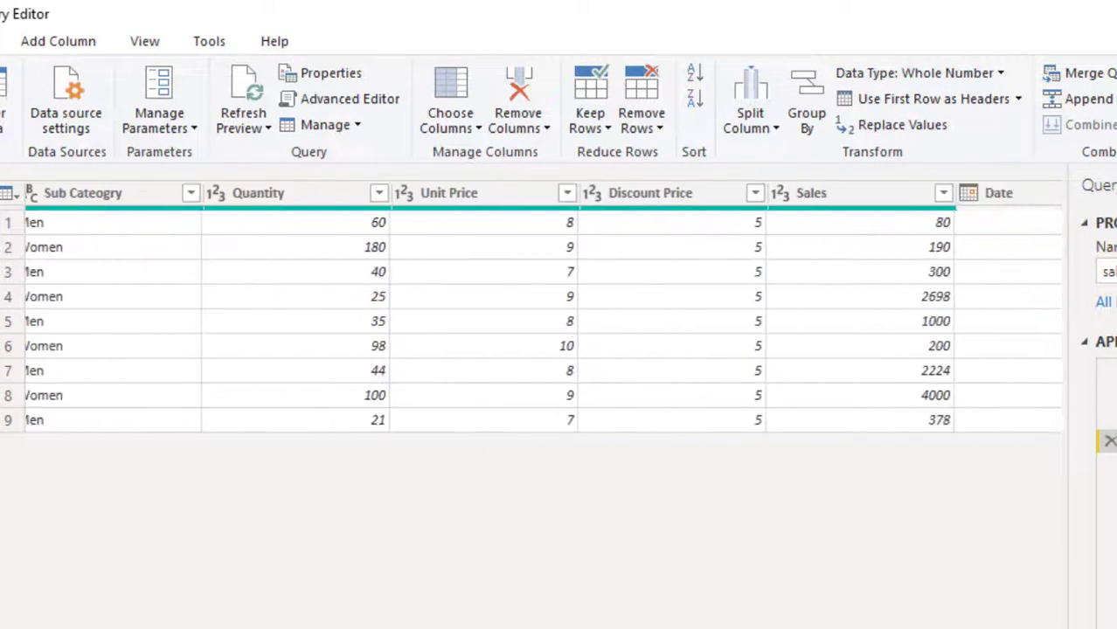
{"action": "left_click", "coordinate": [385, 199]}
{"action": "left_click", "coordinate": [383, 194]}
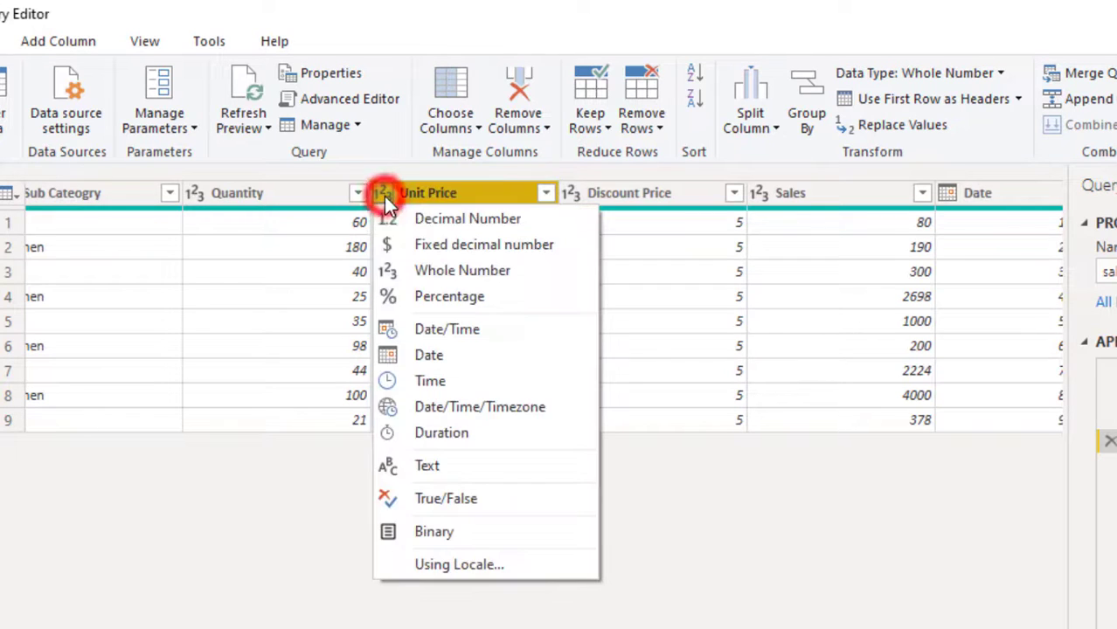
{"action": "left_click", "coordinate": [428, 245]}
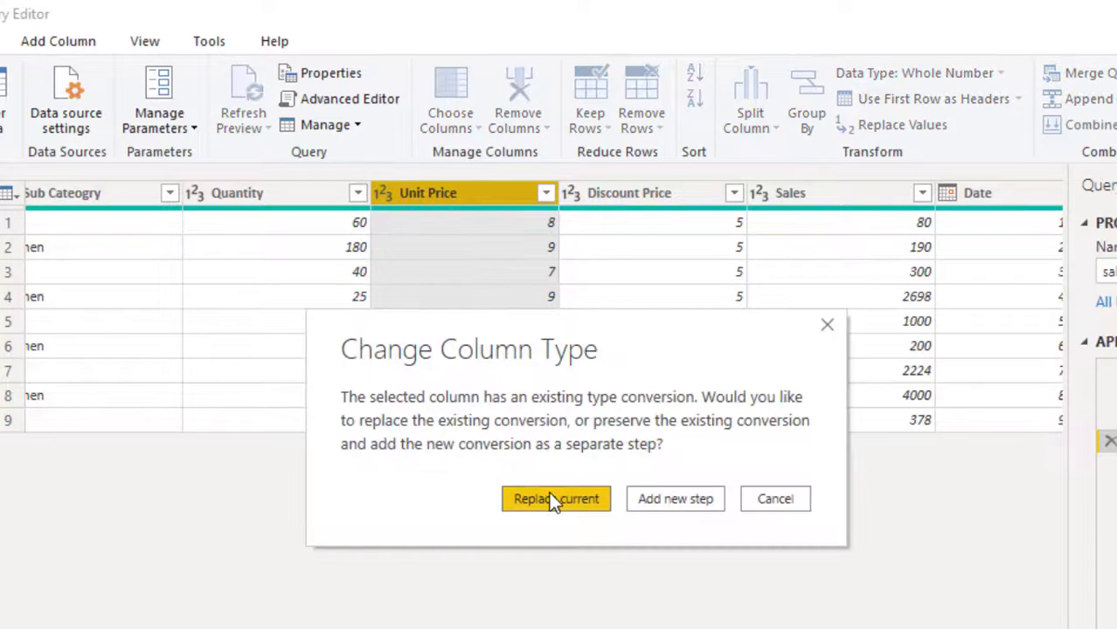
{"action": "left_click", "coordinate": [554, 499]}
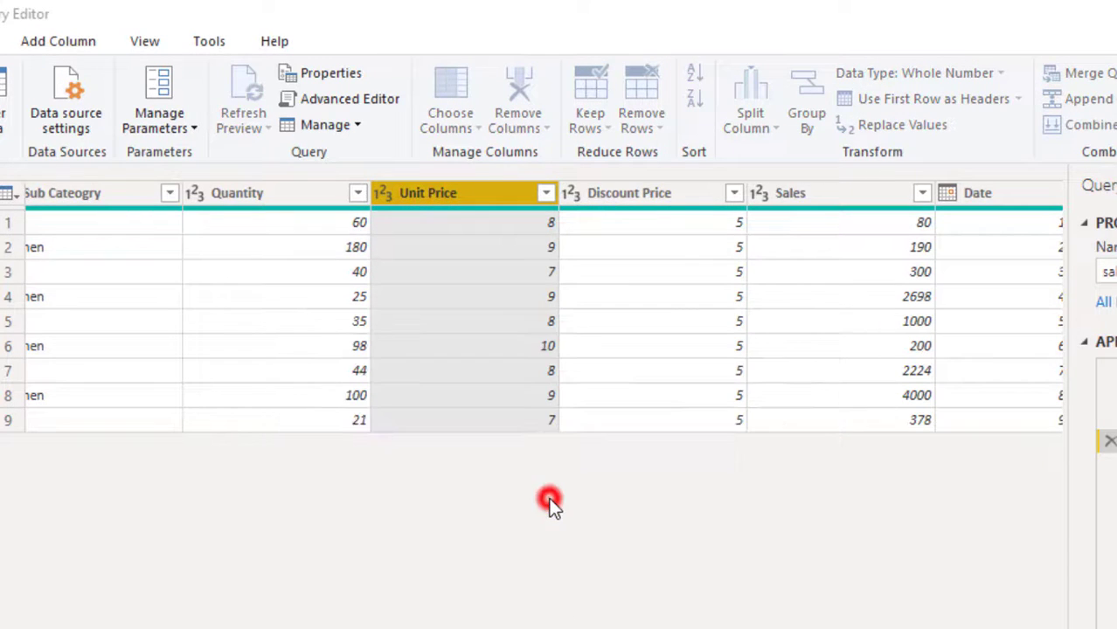
Step: Change the Discount Price column's data type to Fixed decimal number, replacing the current type conversion
{"action": "left_click", "coordinate": [566, 194]}
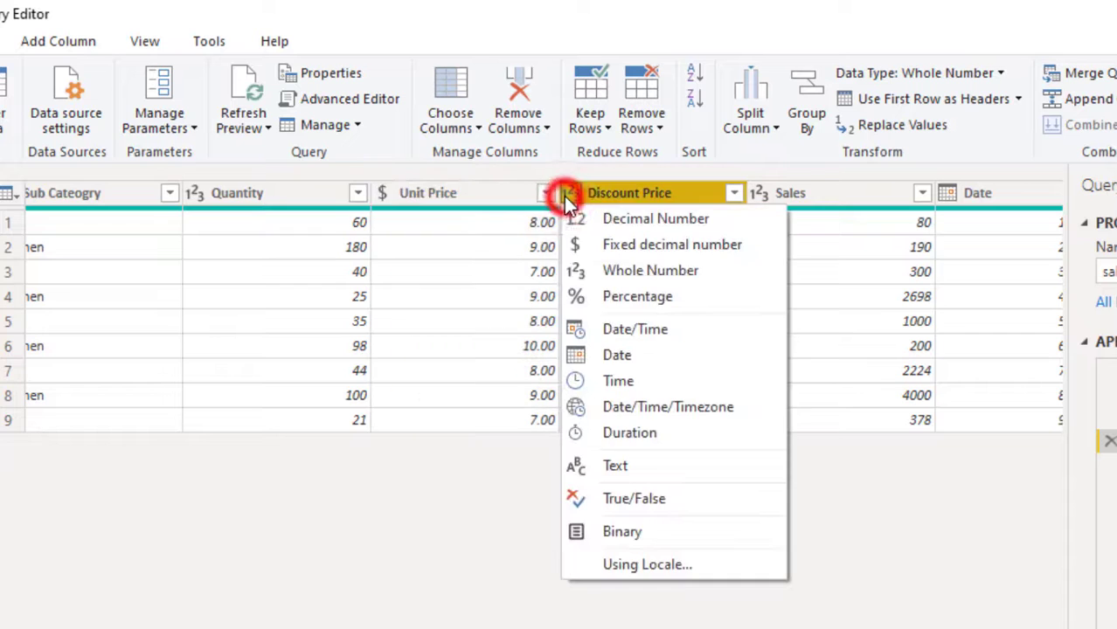
{"action": "left_click", "coordinate": [577, 245]}
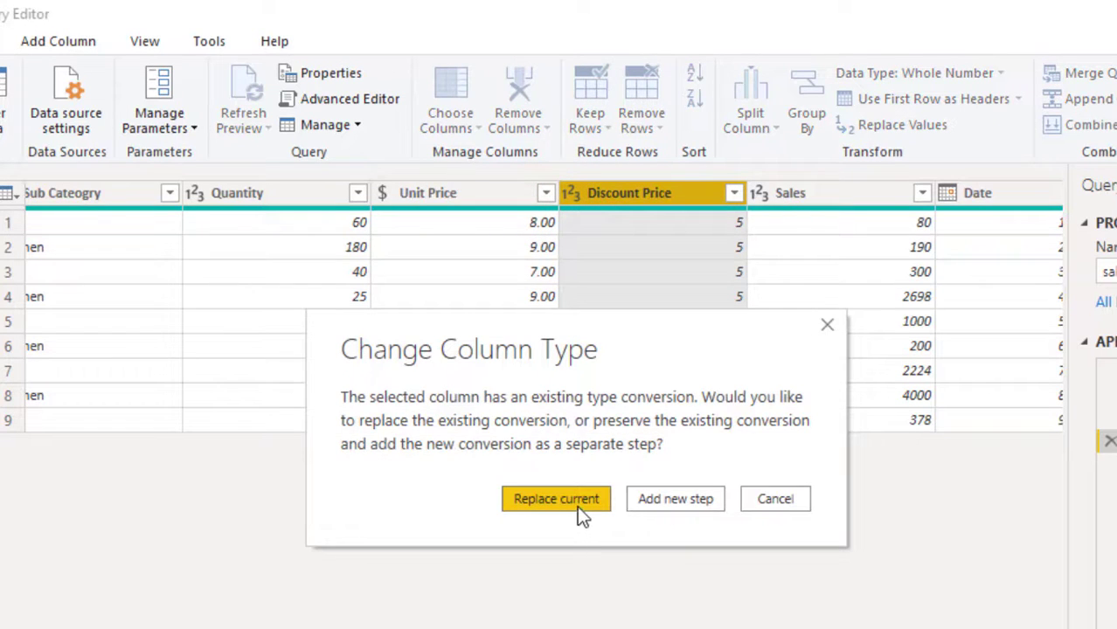
{"action": "left_click", "coordinate": [556, 501]}
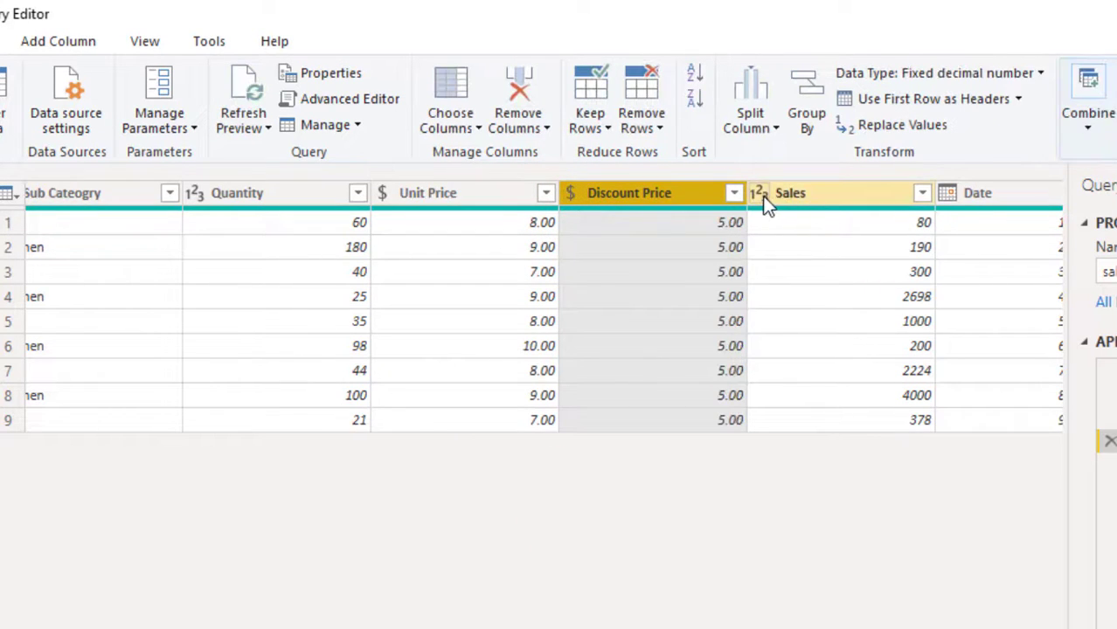
Step: Change the Sales column to Fixed decimal number, replacing the current conversion, and apply the query changes to the report
{"action": "left_click", "coordinate": [760, 194]}
{"action": "left_click", "coordinate": [798, 242]}
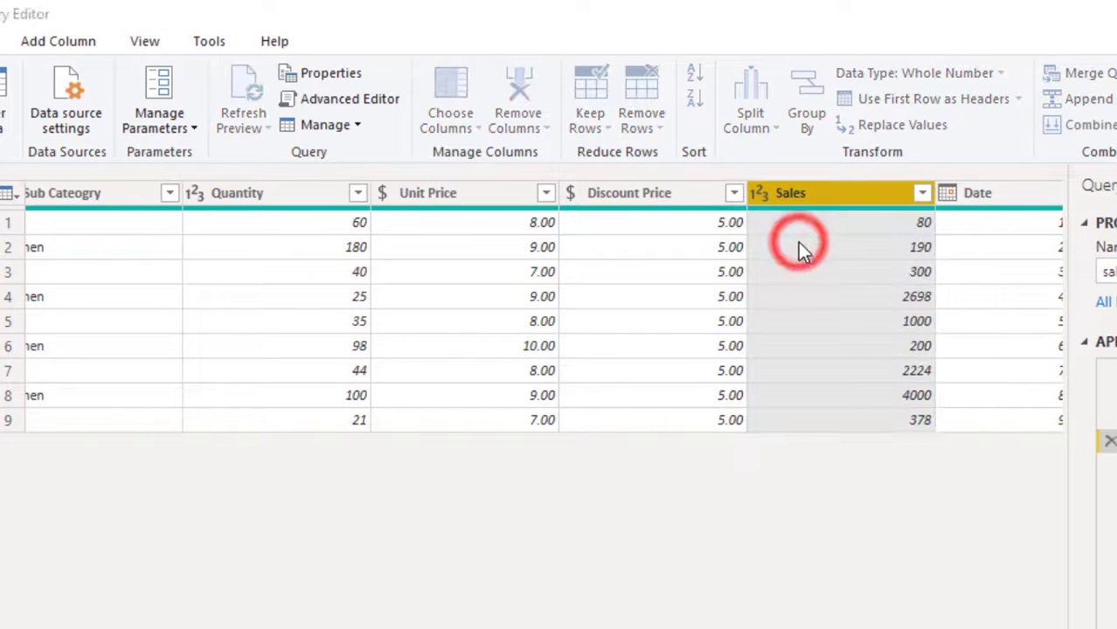
{"action": "left_click", "coordinate": [520, 502]}
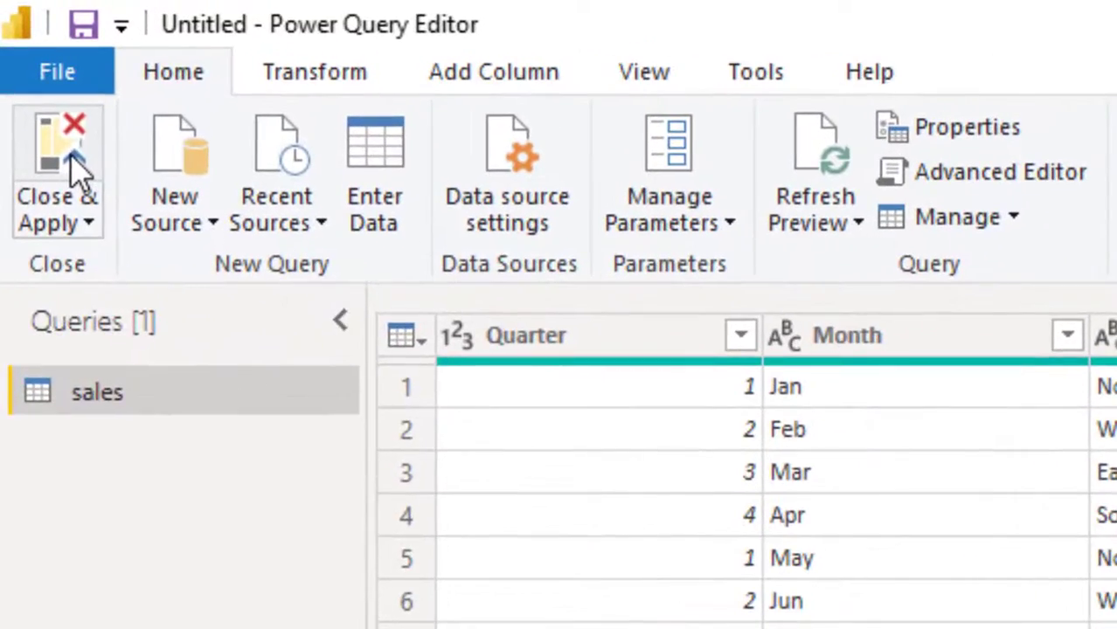
{"action": "left_click", "coordinate": [75, 168]}
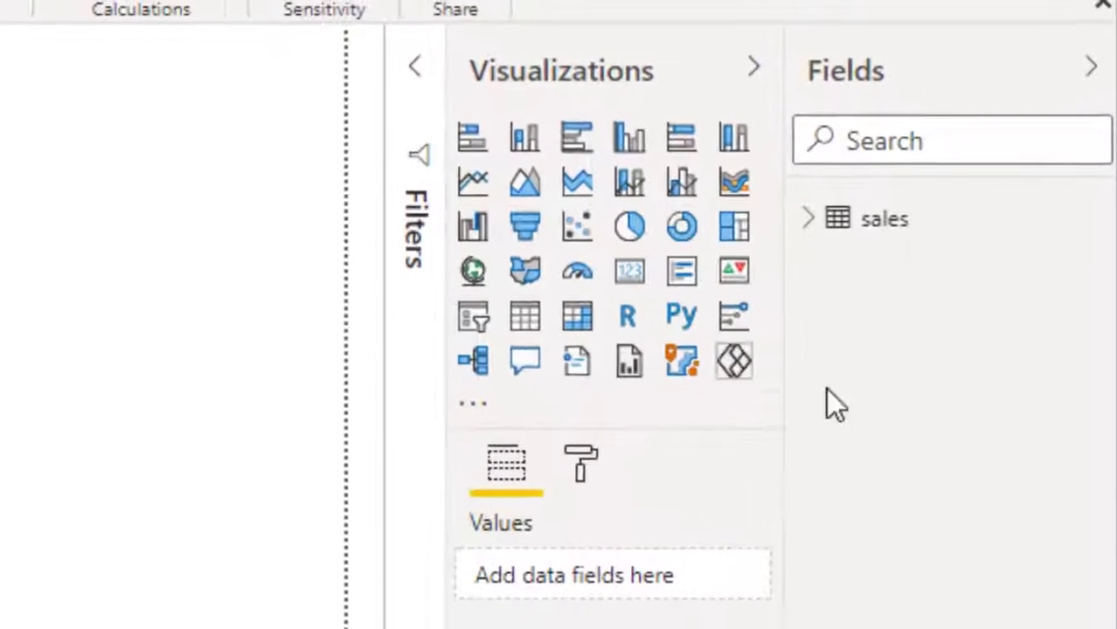
Step: Expand the sales table's fields and add a gauge visual, moved toward the middle of the report page and enlarged
{"action": "left_click", "coordinate": [981, 221]}
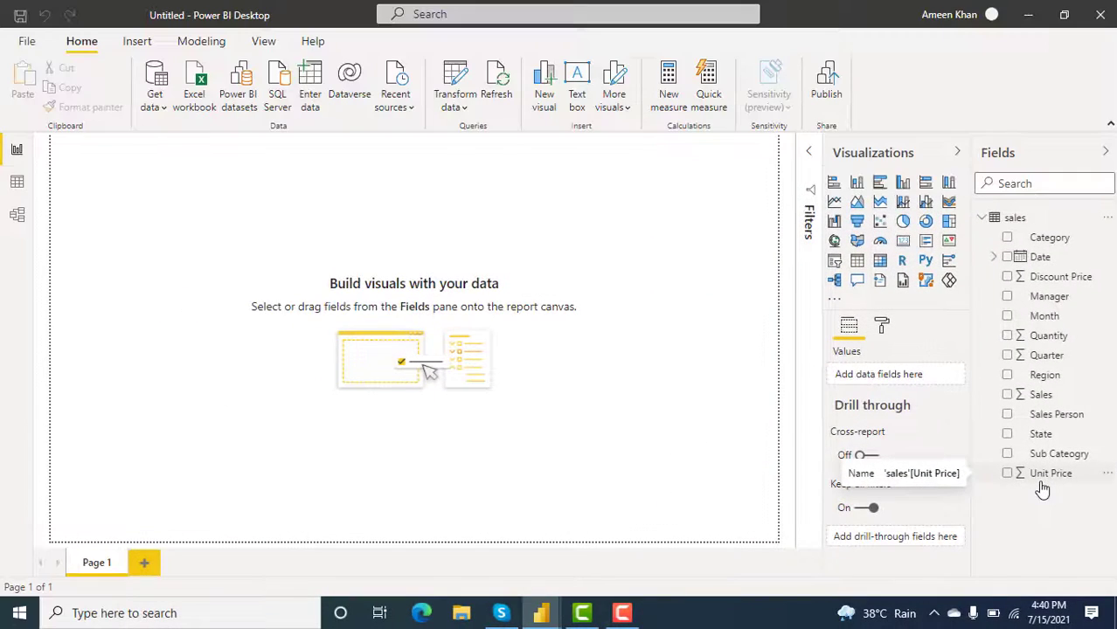
{"action": "left_click", "coordinate": [880, 242]}
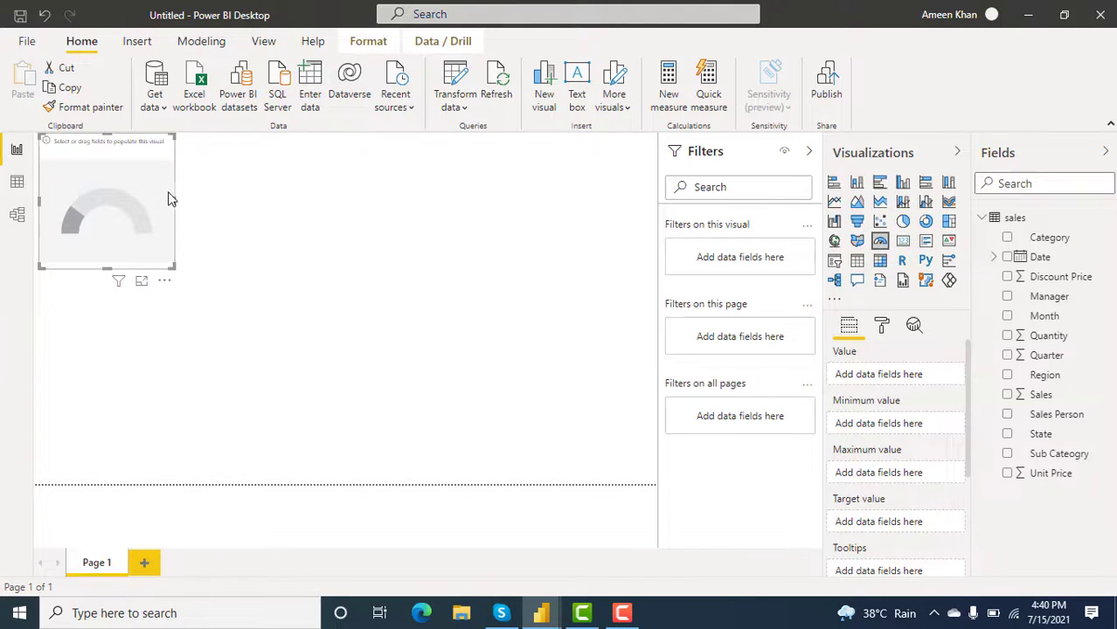
{"action": "left_click_drag", "start_coordinate": [145, 196], "coordinate": [326, 260]}
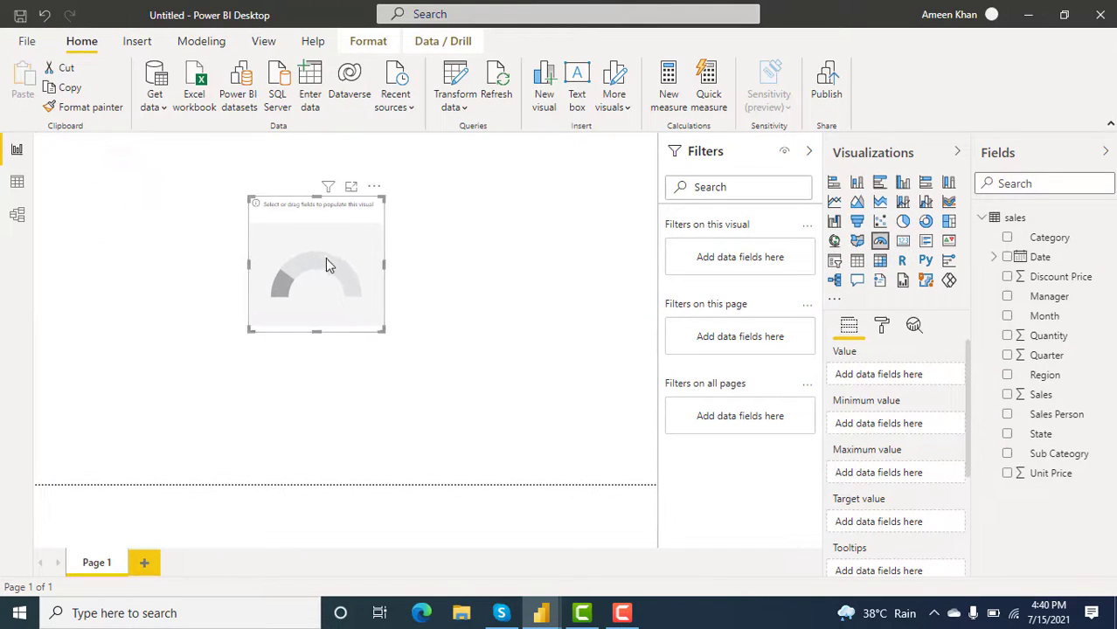
{"action": "left_click_drag", "start_coordinate": [382, 331], "coordinate": [519, 382]}
{"action": "left_click_drag", "start_coordinate": [441, 342], "coordinate": [429, 366]}
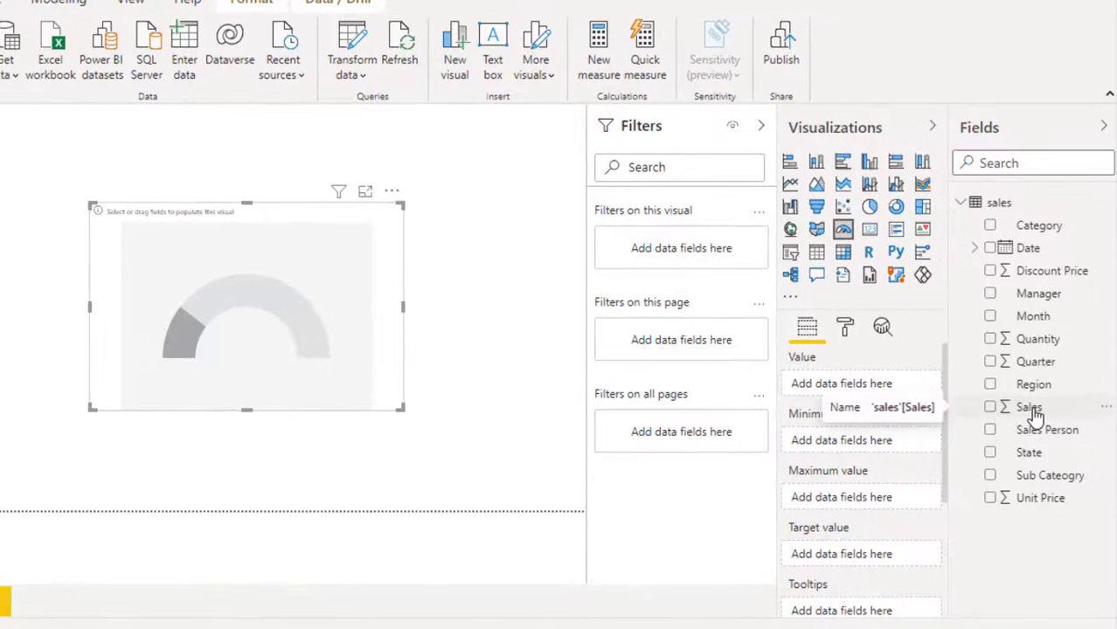
Step: Assign the Sales field as the gauge's value and nudge the gauge slightly up and to the right
{"action": "left_click_drag", "start_coordinate": [1035, 414], "coordinate": [261, 288]}
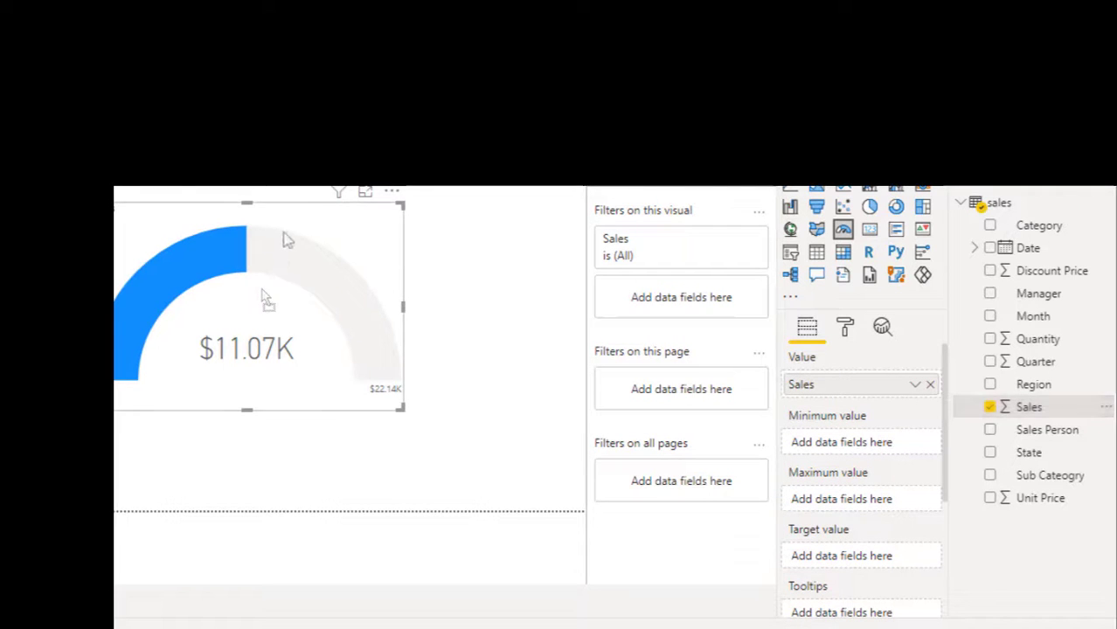
{"action": "left_click_drag", "start_coordinate": [283, 231], "coordinate": [297, 208]}
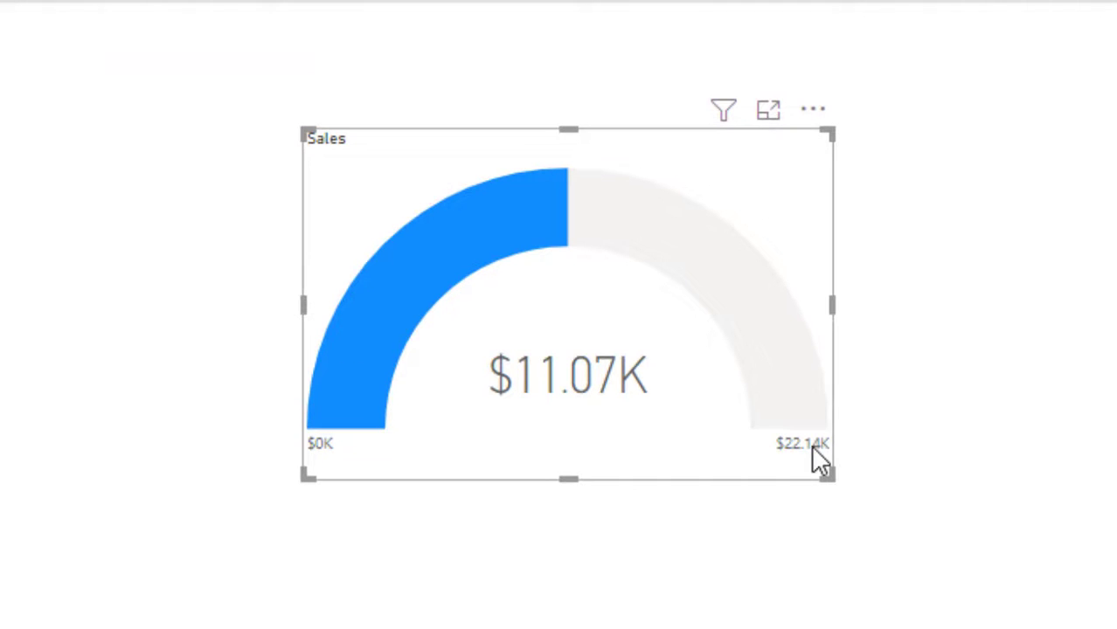
{"action": "mouse_move", "coordinate": [813, 447]}
{"action": "mouse_move", "coordinate": [568, 367]}
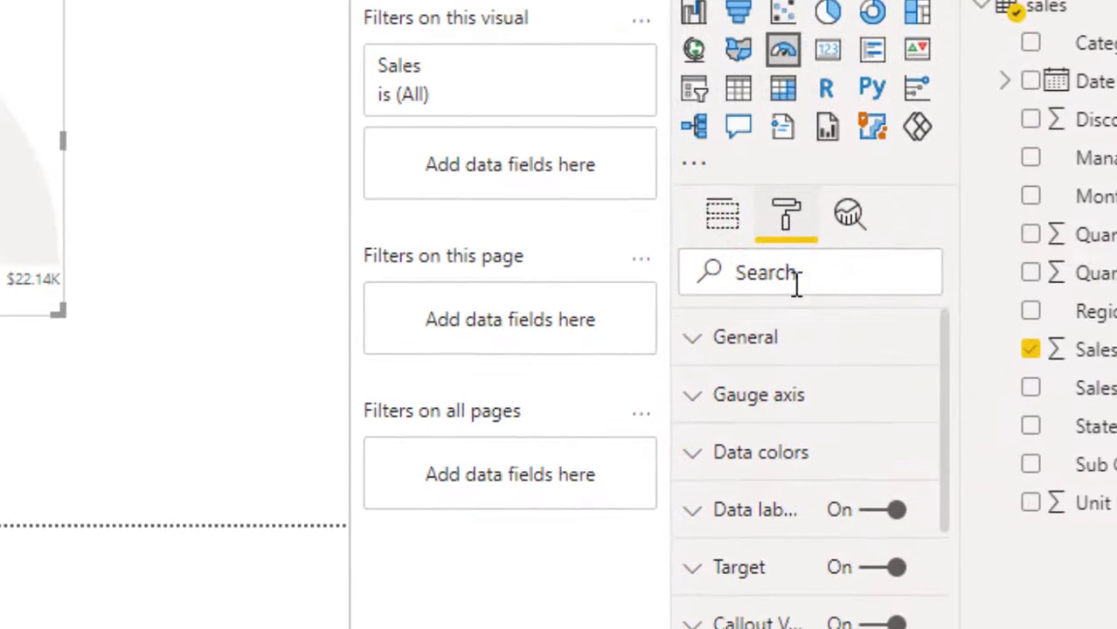
Step: Examine the gauge's formatting options, including the Gauge axis minimum, maximum and target settings
{"action": "scroll", "coordinate": [719, 348], "scroll_direction": "down", "scroll_amount": 3}
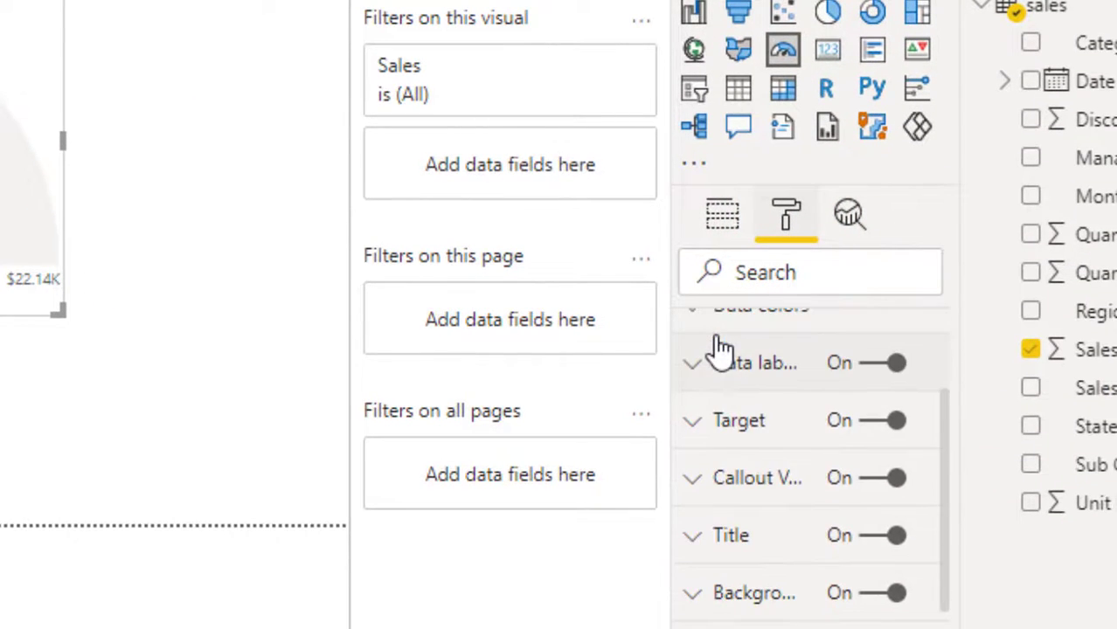
{"action": "scroll", "coordinate": [718, 280], "scroll_direction": "up", "scroll_amount": 3}
{"action": "left_click", "coordinate": [692, 400]}
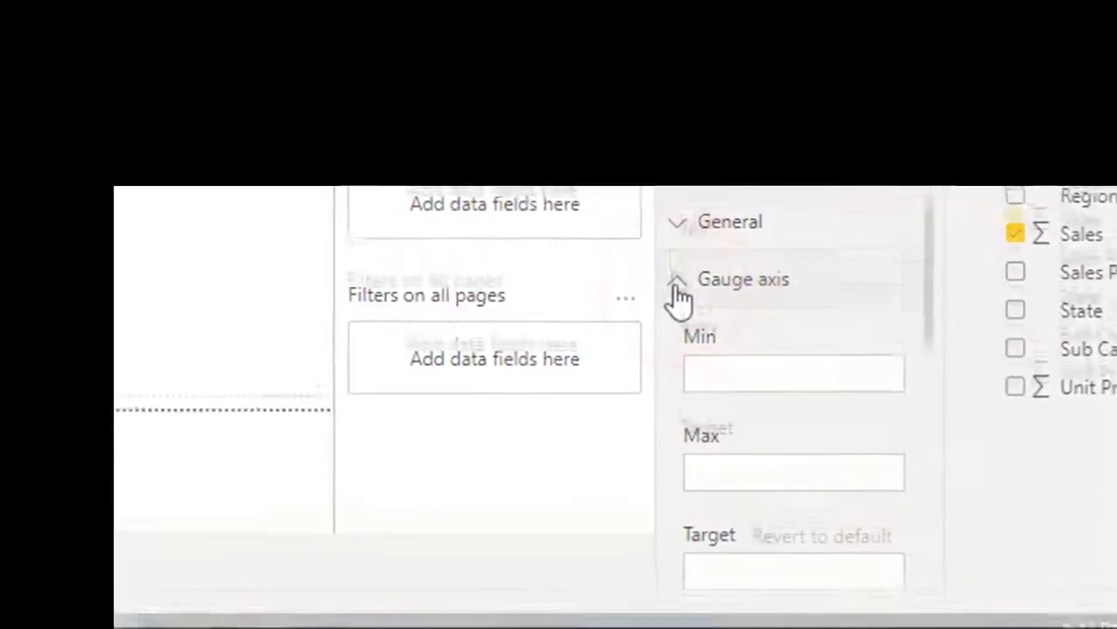
{"action": "scroll", "coordinate": [692, 404], "scroll_direction": "down", "scroll_amount": 1}
{"action": "scroll", "coordinate": [692, 403], "scroll_direction": "up", "scroll_amount": 1}
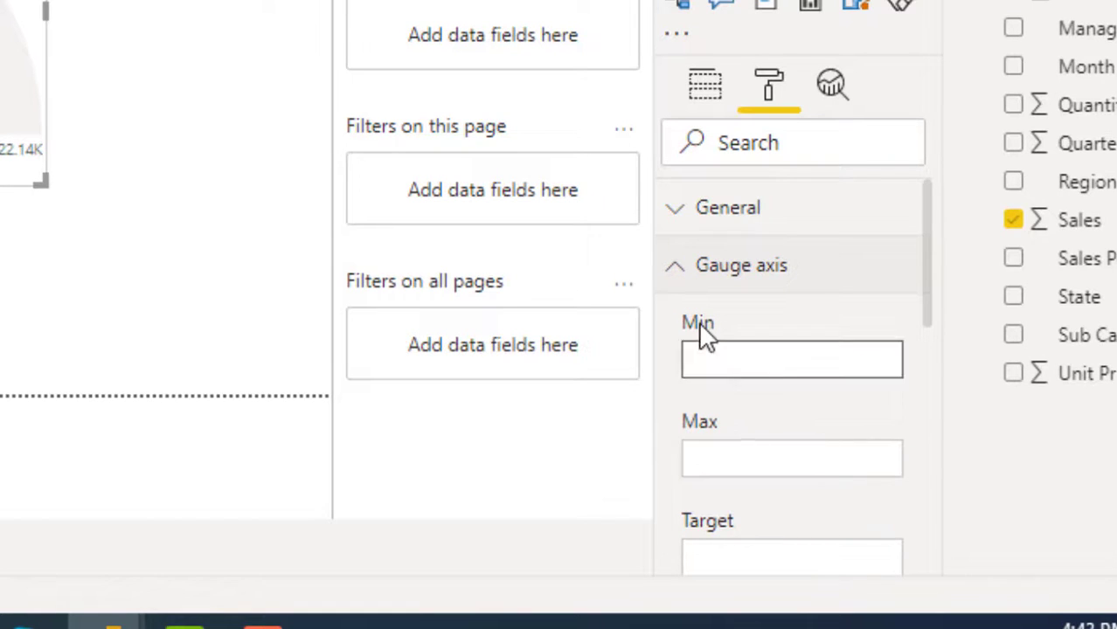
{"action": "left_click", "coordinate": [675, 272]}
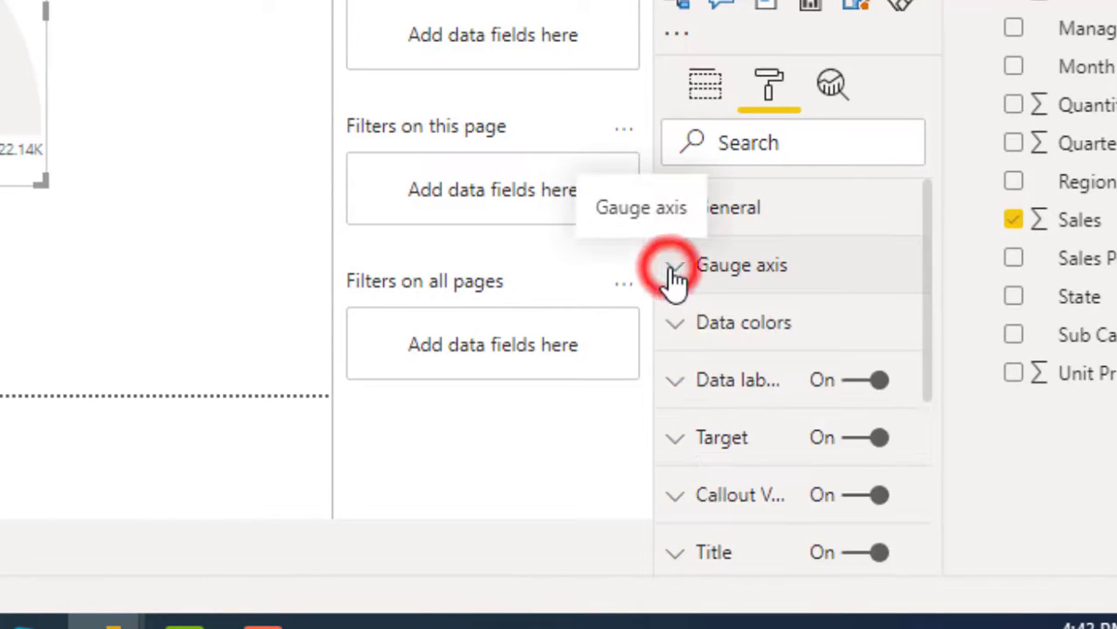
{"action": "scroll", "coordinate": [740, 398], "scroll_direction": "down", "scroll_amount": 2}
{"action": "scroll", "coordinate": [740, 399], "scroll_direction": "down", "scroll_amount": 3}
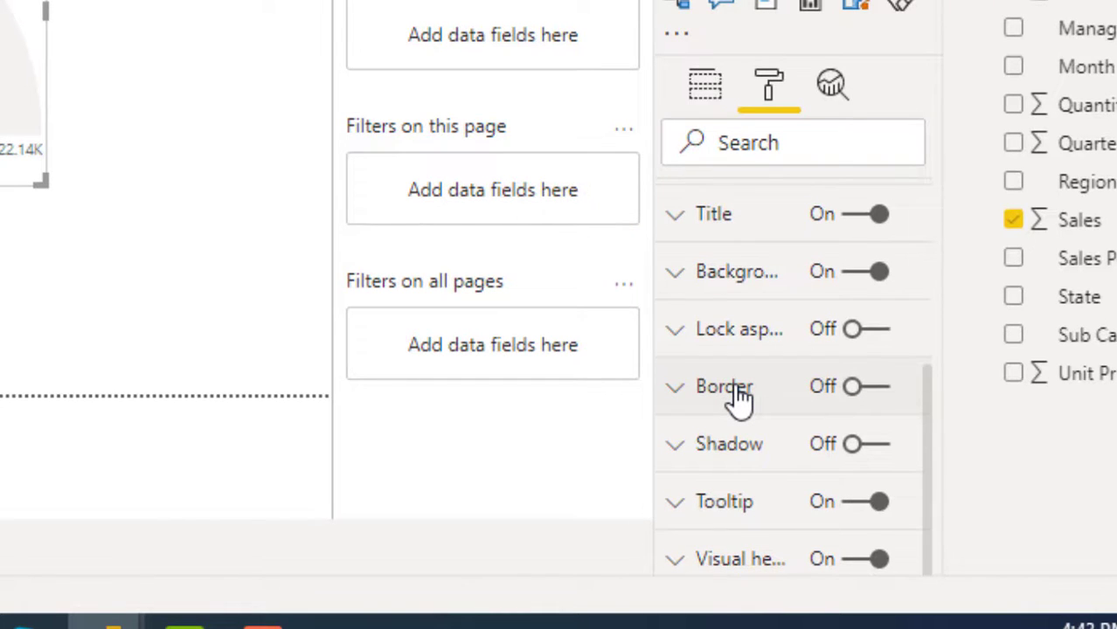
{"action": "scroll", "coordinate": [739, 399], "scroll_direction": "up", "scroll_amount": 5}
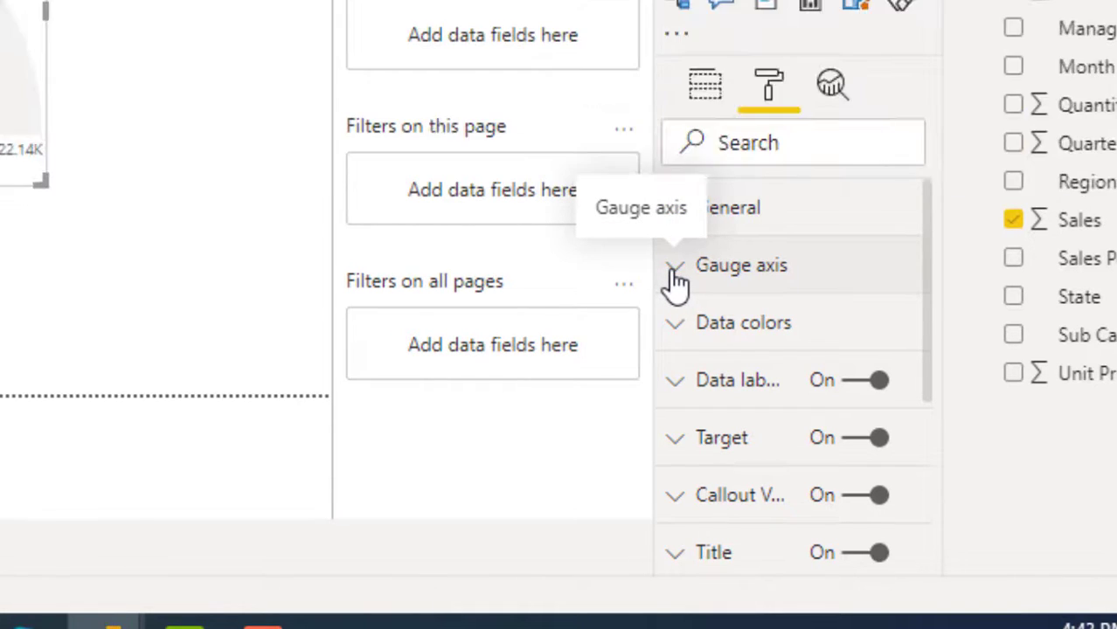
Step: Expand the gauge axis settings and set the Sales gauge's minimum to 5000
{"action": "left_click", "coordinate": [673, 272]}
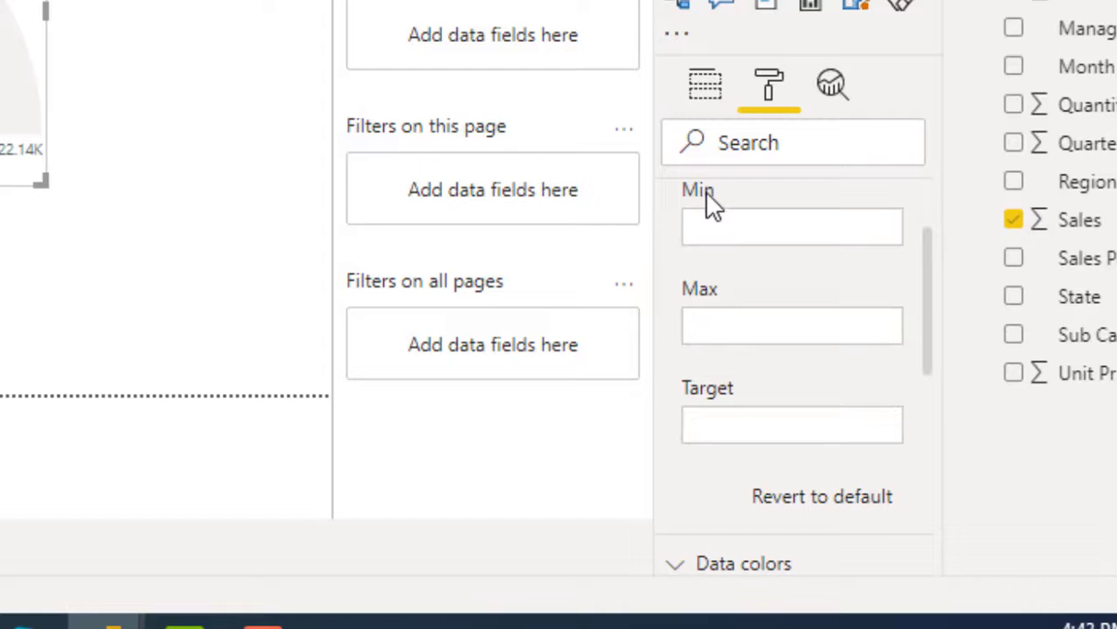
{"action": "left_click", "coordinate": [715, 227]}
{"action": "left_click", "coordinate": [741, 329]}
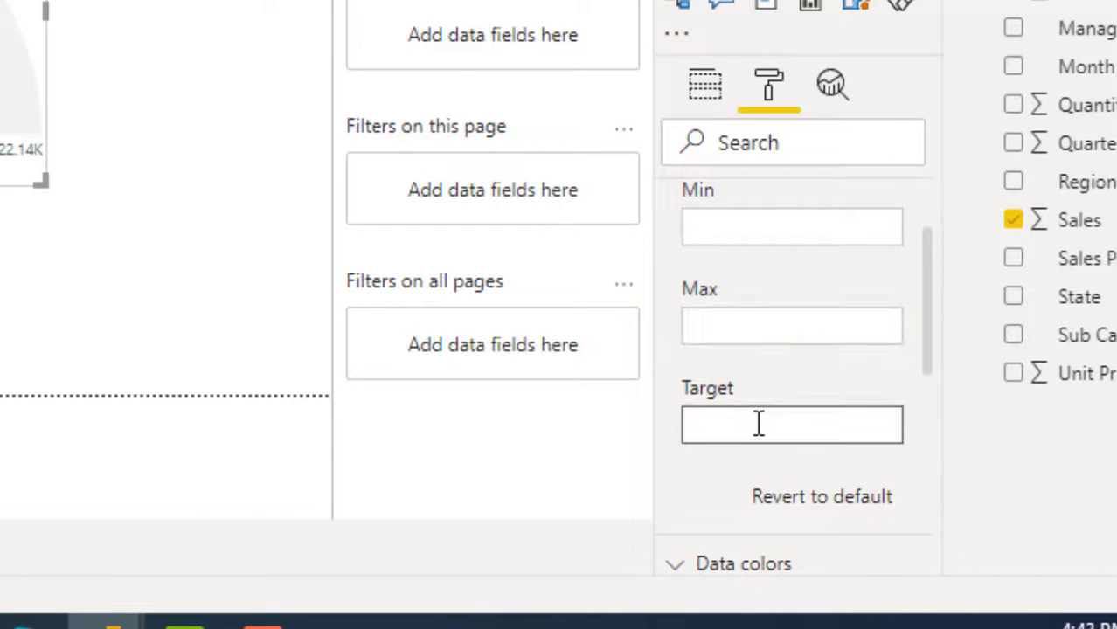
{"action": "left_click", "coordinate": [743, 228]}
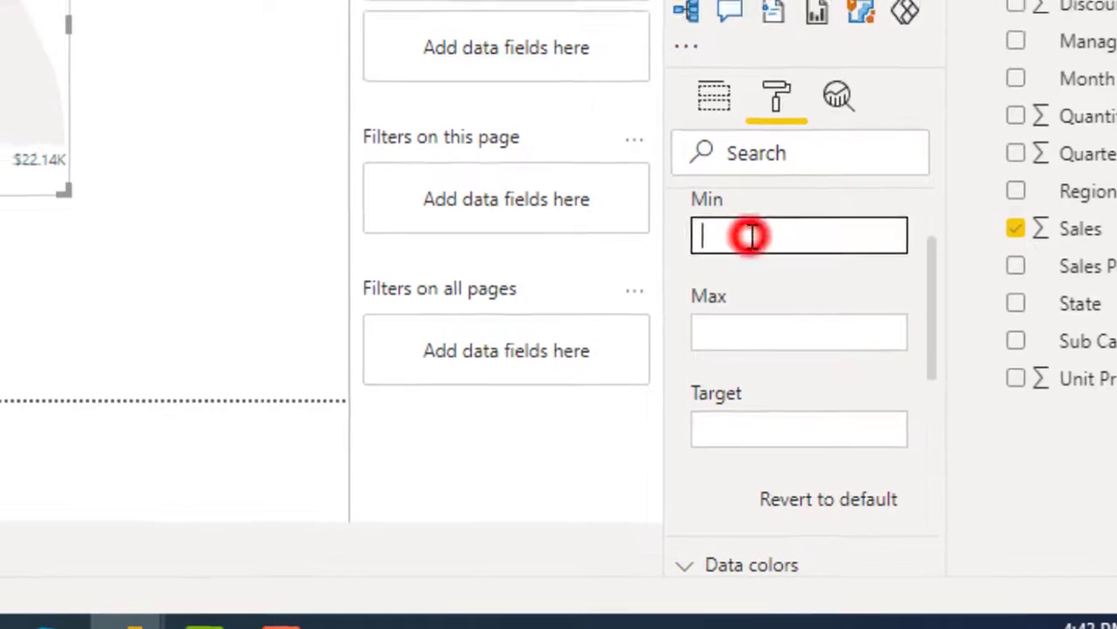
{"action": "type", "text": "10000"}
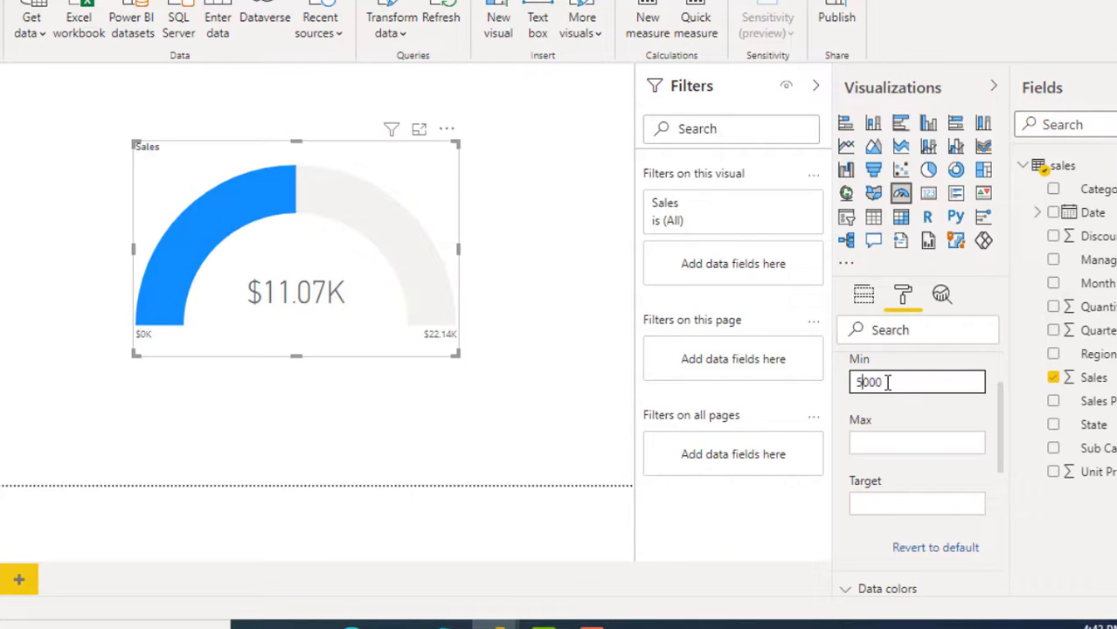
{"action": "type", "text": "5"}
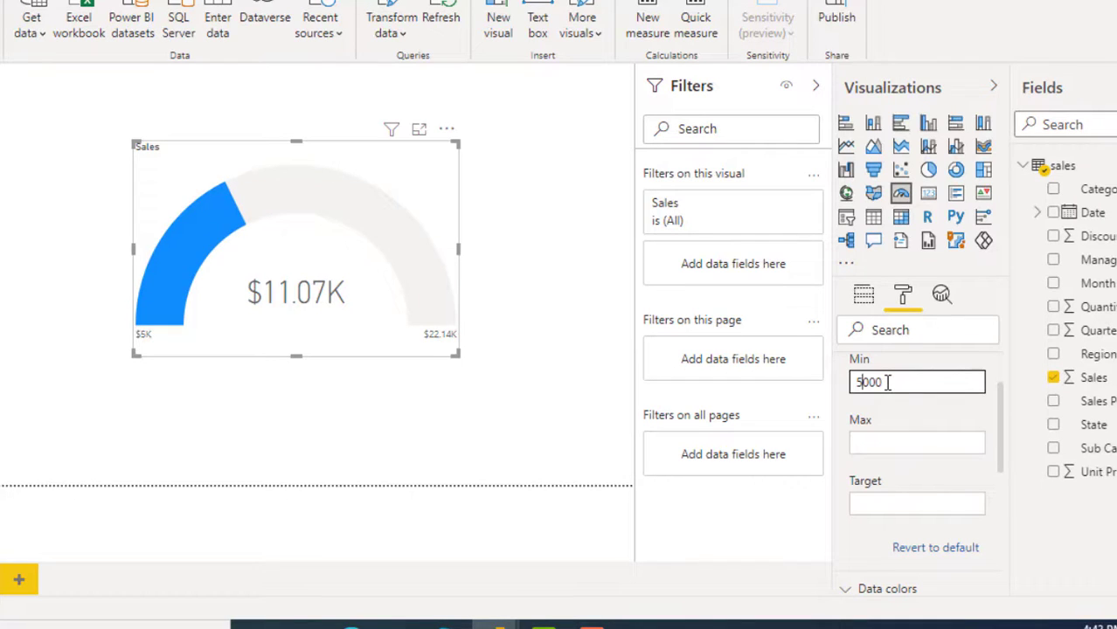
Step: Set the gauge axis maximum to 20000 and the target to 15000
{"action": "left_click", "coordinate": [874, 442]}
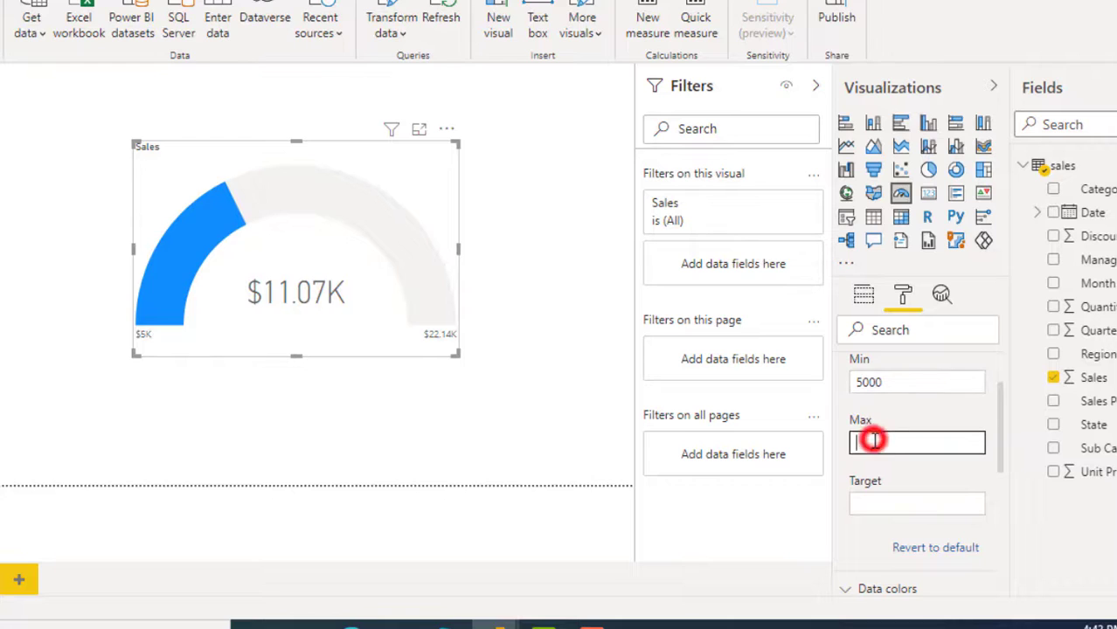
{"action": "type", "text": "20"}
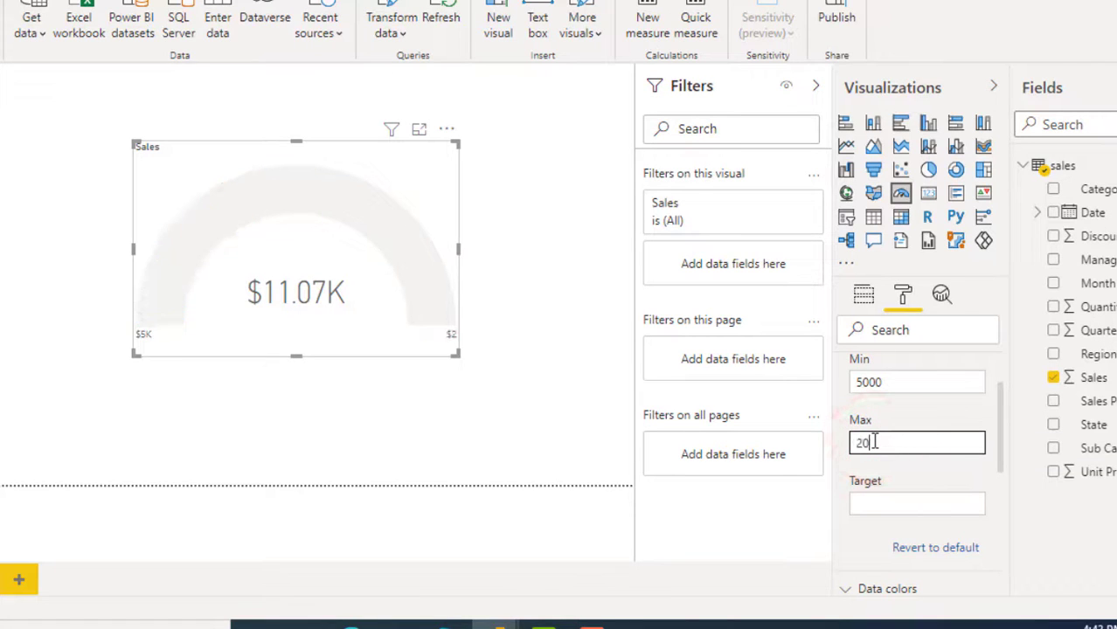
{"action": "type", "text": "000"}
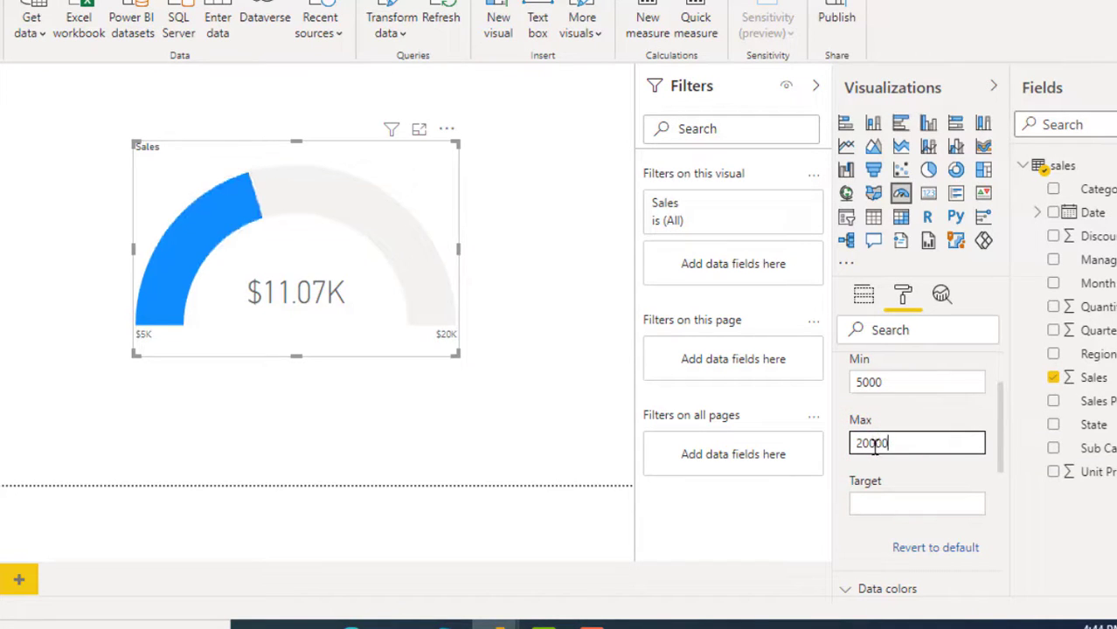
{"action": "left_click", "coordinate": [886, 503]}
{"action": "type", "text": "1500"}
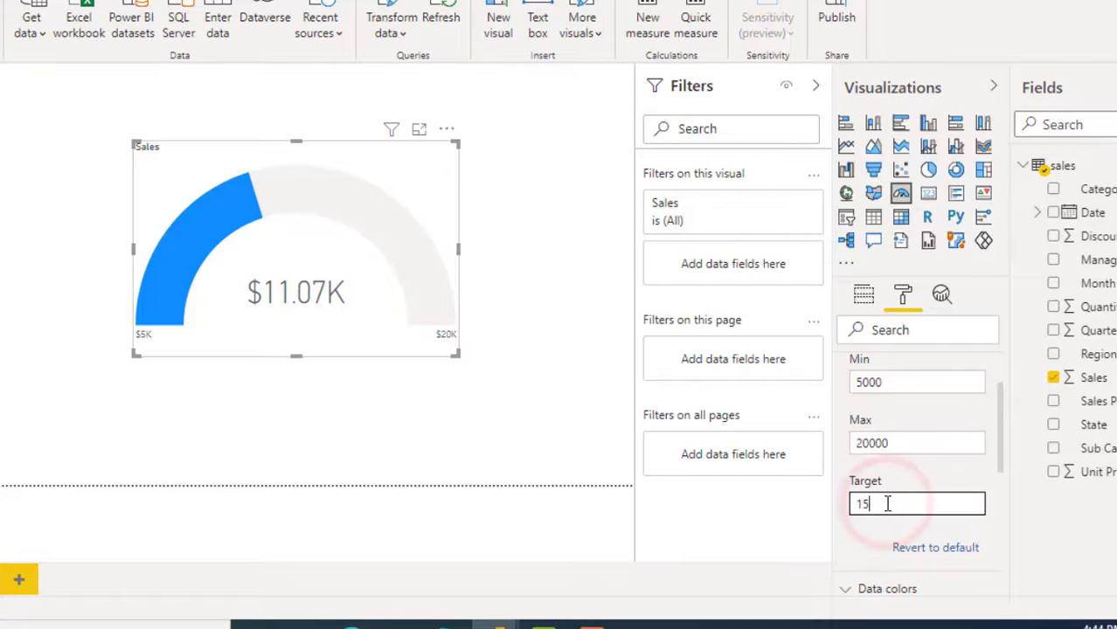
{"action": "type", "text": "0"}
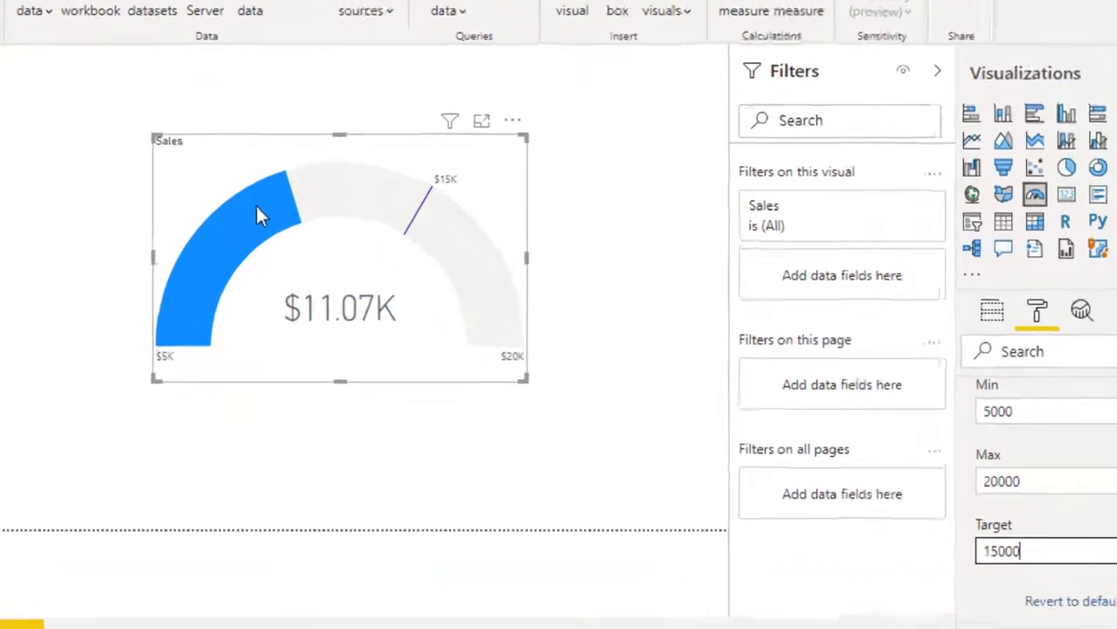
{"action": "mouse_move", "coordinate": [223, 203]}
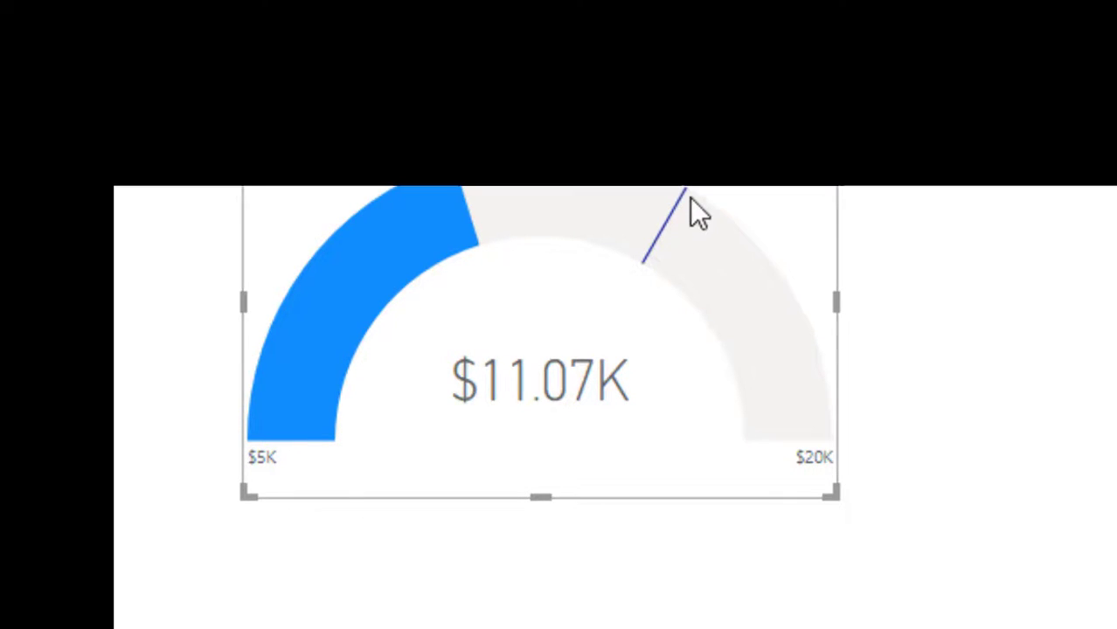
{"action": "mouse_move", "coordinate": [653, 258]}
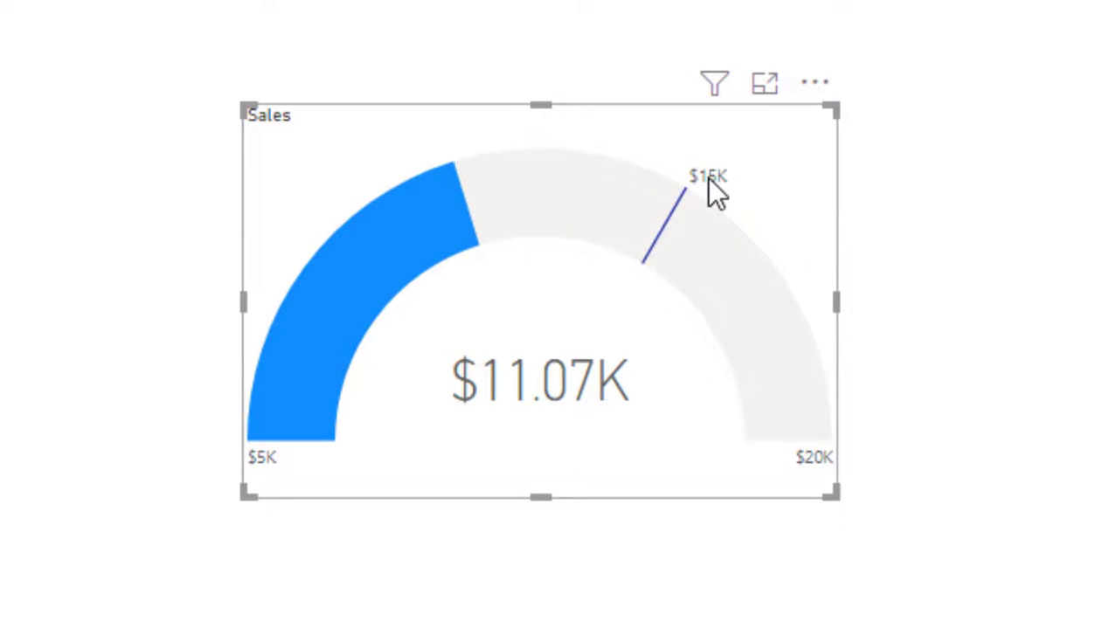
{"action": "mouse_move", "coordinate": [708, 179]}
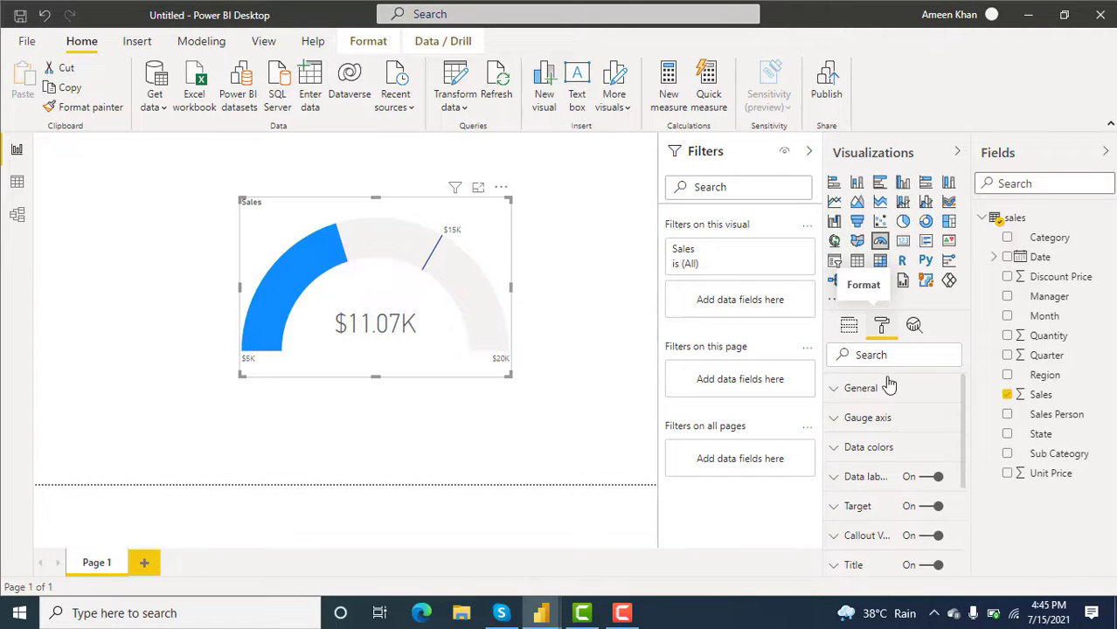
Step: Change the gauge's data colors to a red fill and a yellow target line, and collapse those settings
{"action": "scroll", "coordinate": [888, 385], "scroll_direction": "down", "scroll_amount": 2}
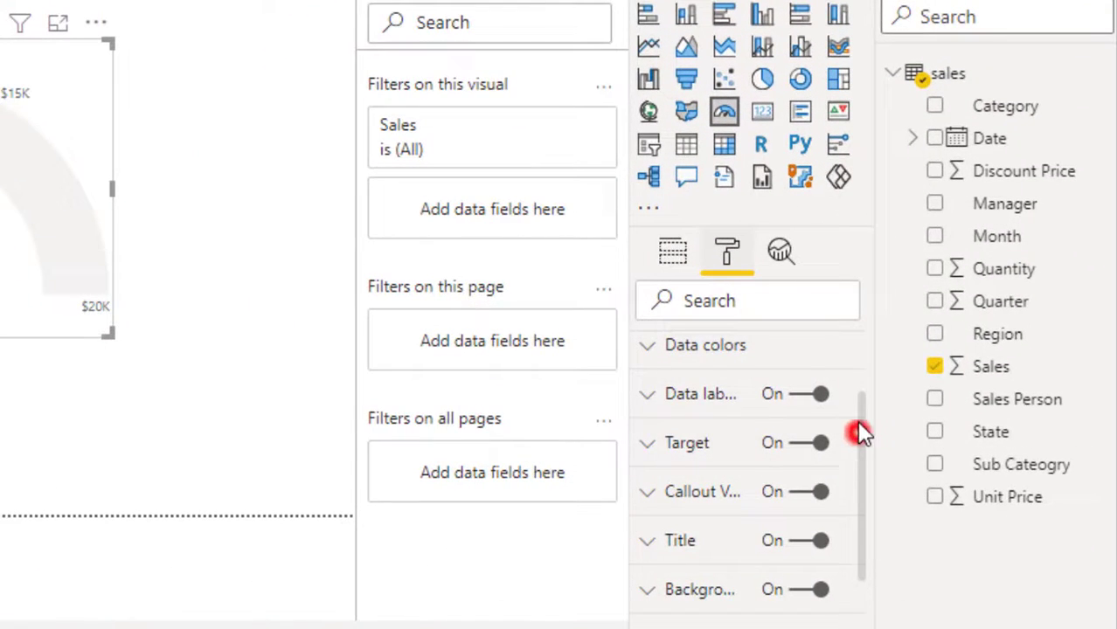
{"action": "scroll", "coordinate": [859, 431], "scroll_direction": "up", "scroll_amount": 1}
{"action": "left_click", "coordinate": [654, 427]}
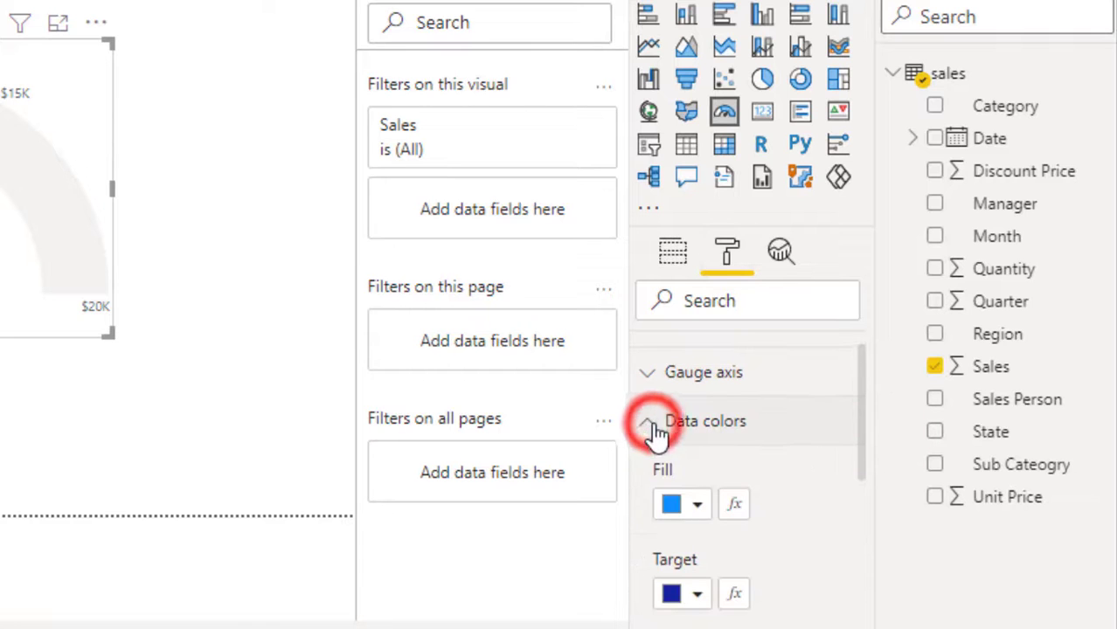
{"action": "left_click", "coordinate": [698, 506]}
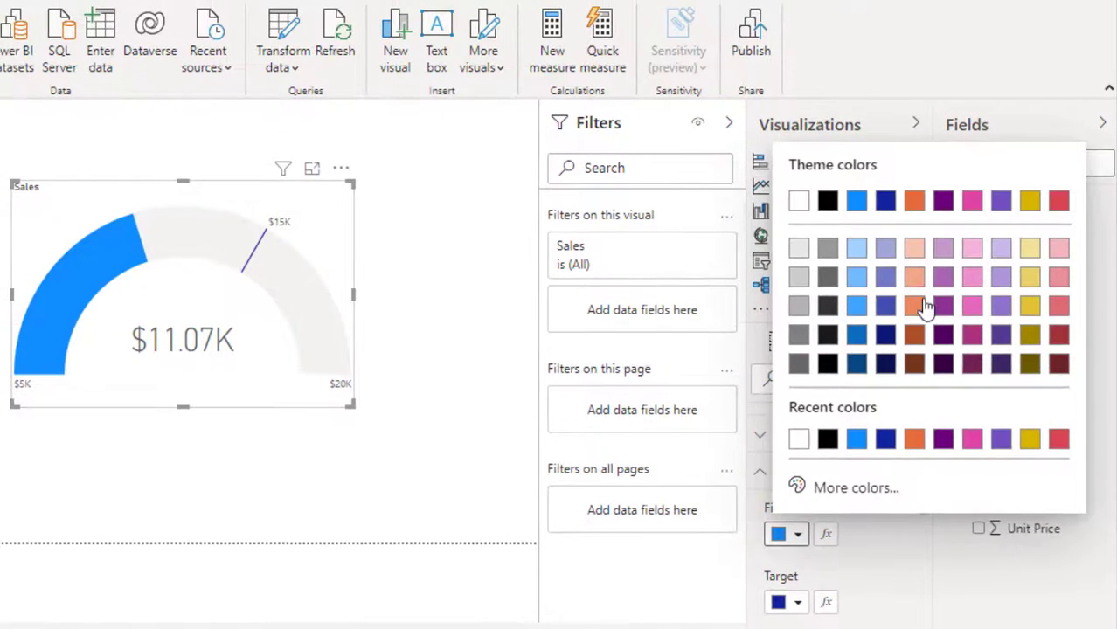
{"action": "left_click", "coordinate": [1062, 201]}
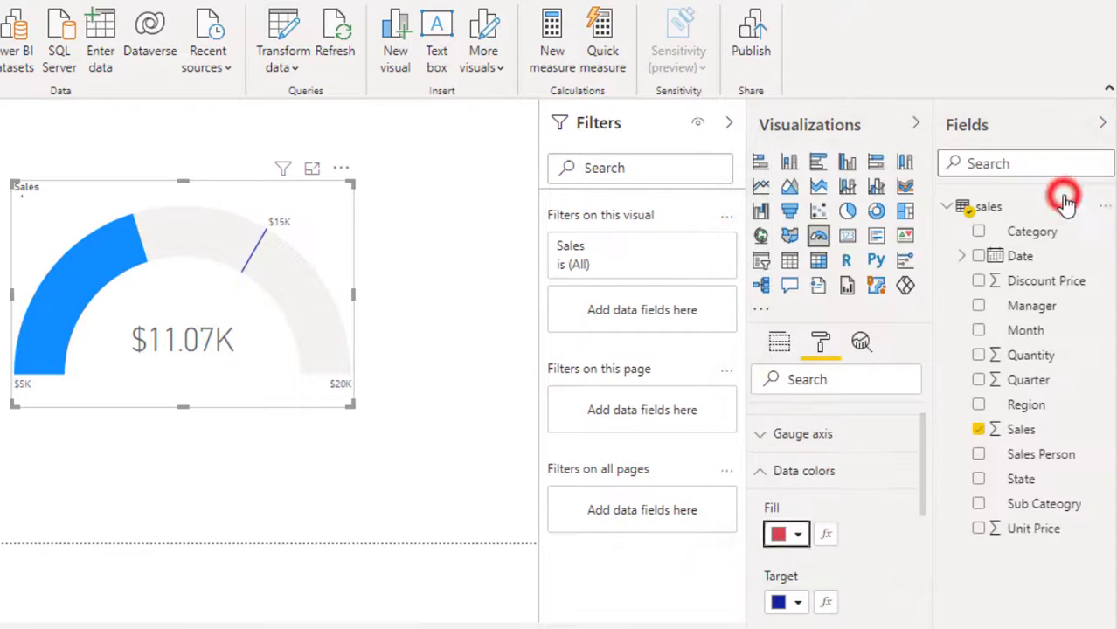
{"action": "left_click", "coordinate": [790, 603]}
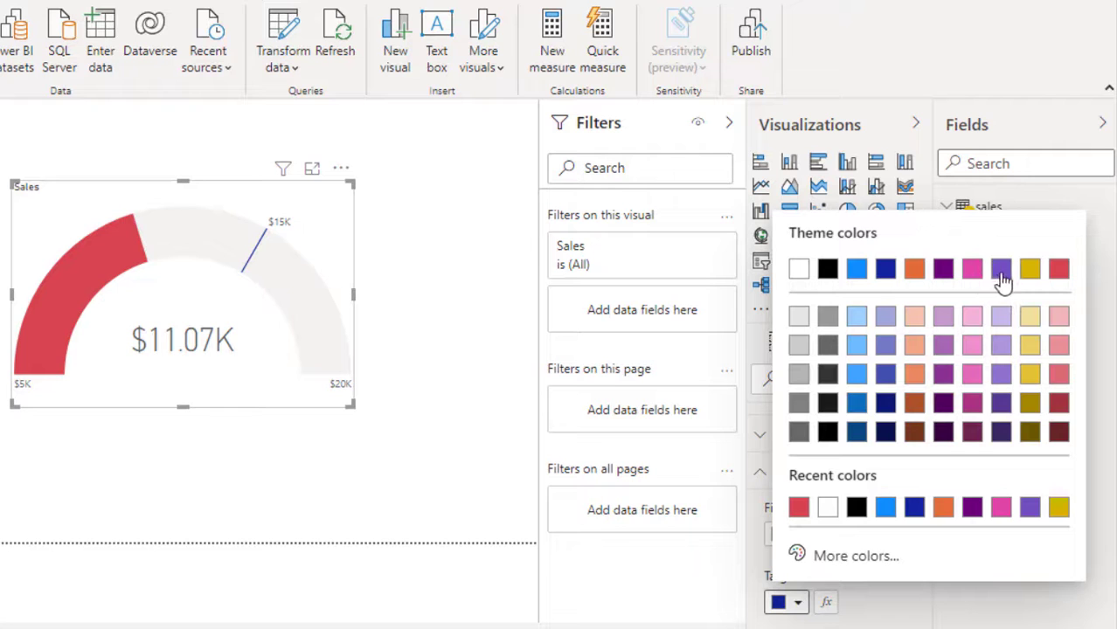
{"action": "left_click", "coordinate": [1029, 271]}
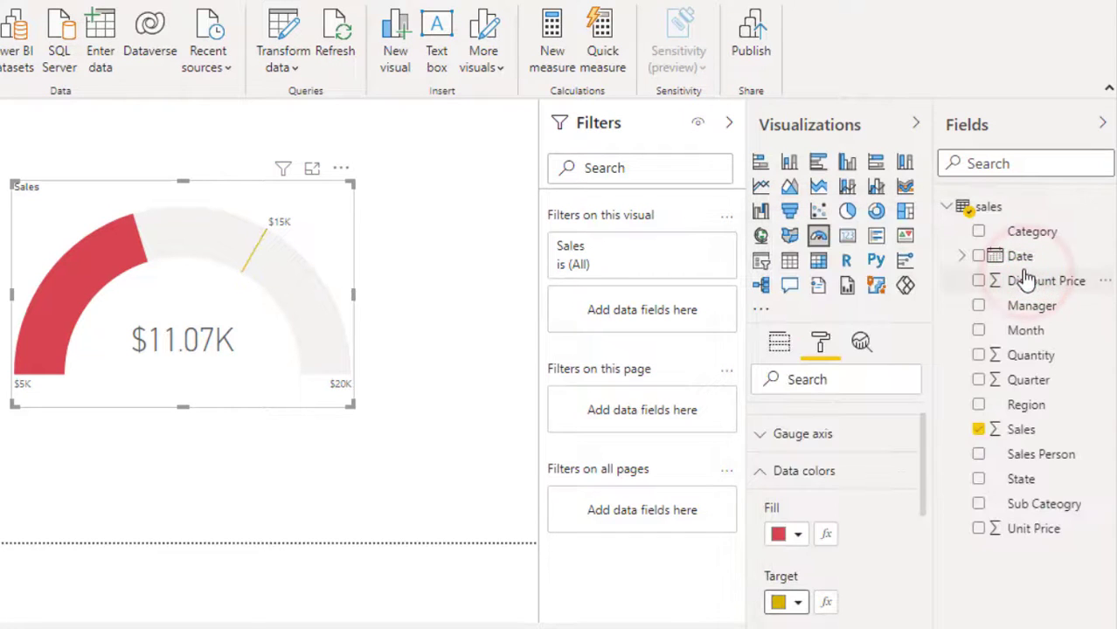
{"action": "left_click", "coordinate": [760, 470]}
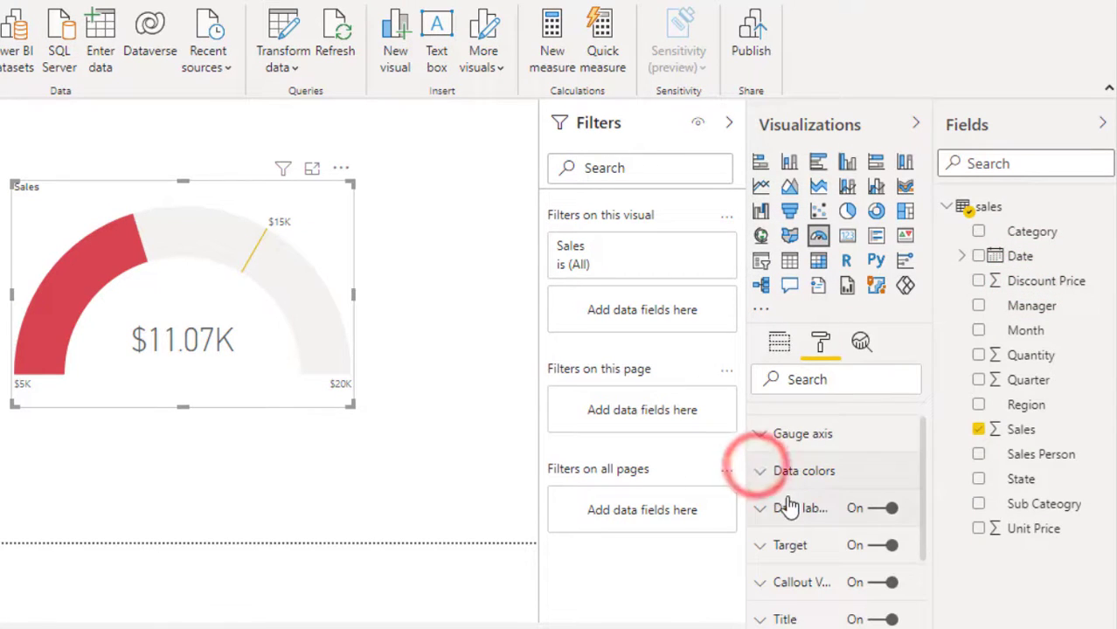
Step: Move the gauge to the report page's upper-left corner, shrink it to a smaller size and deselect it
{"action": "scroll", "coordinate": [789, 505], "scroll_direction": "down", "scroll_amount": 3}
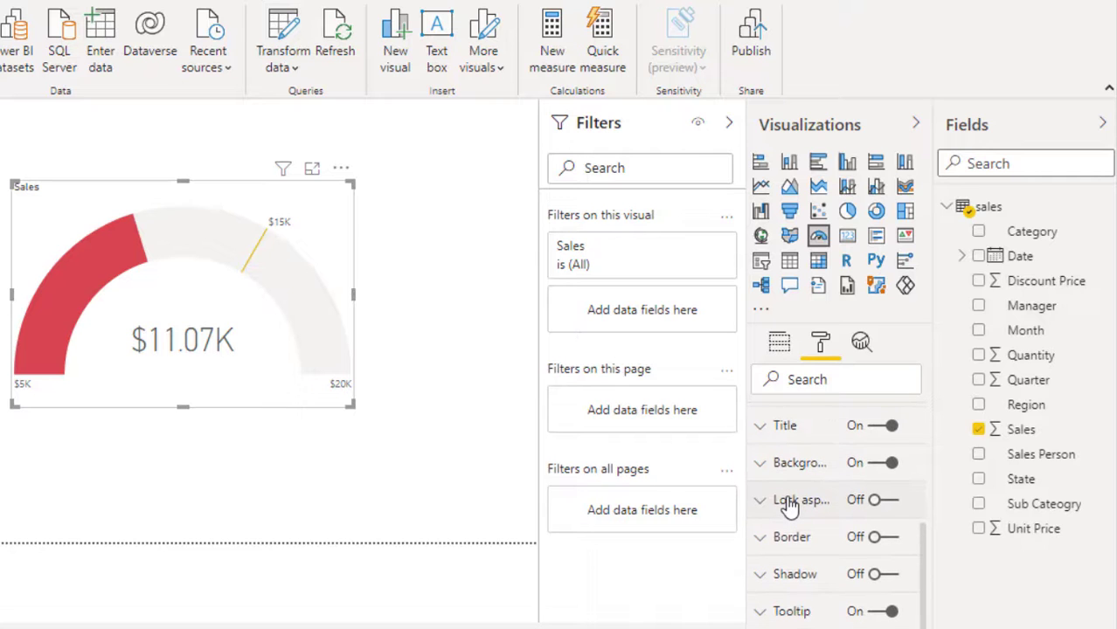
{"action": "scroll", "coordinate": [789, 505], "scroll_direction": "up", "scroll_amount": 5}
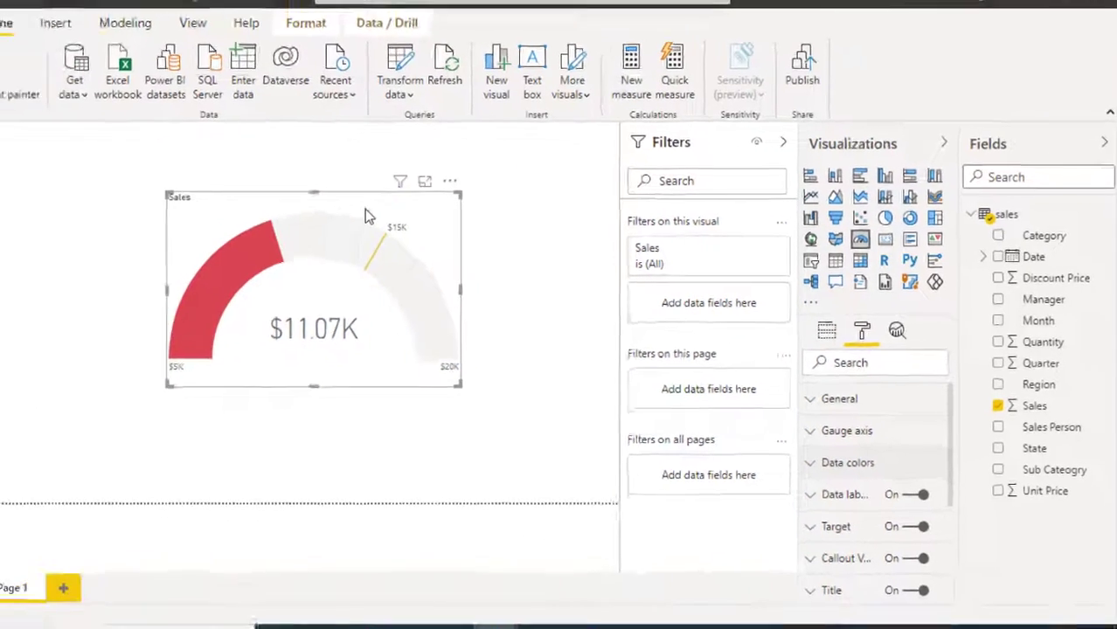
{"action": "left_click_drag", "start_coordinate": [364, 209], "coordinate": [161, 160]}
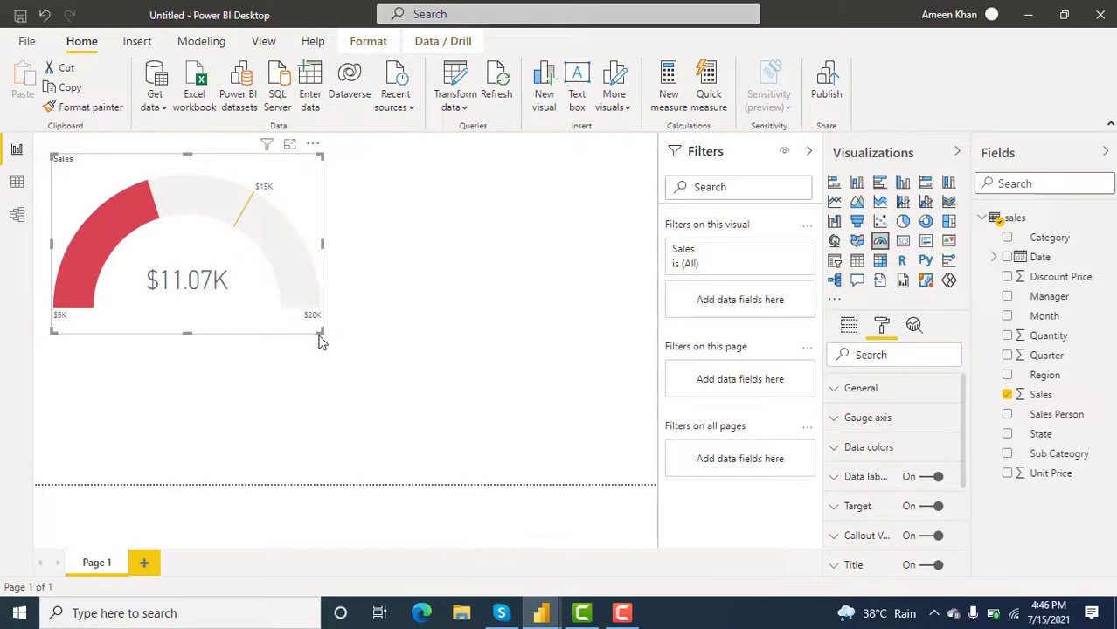
{"action": "left_click_drag", "start_coordinate": [321, 335], "coordinate": [216, 277]}
{"action": "left_click", "coordinate": [369, 237]}
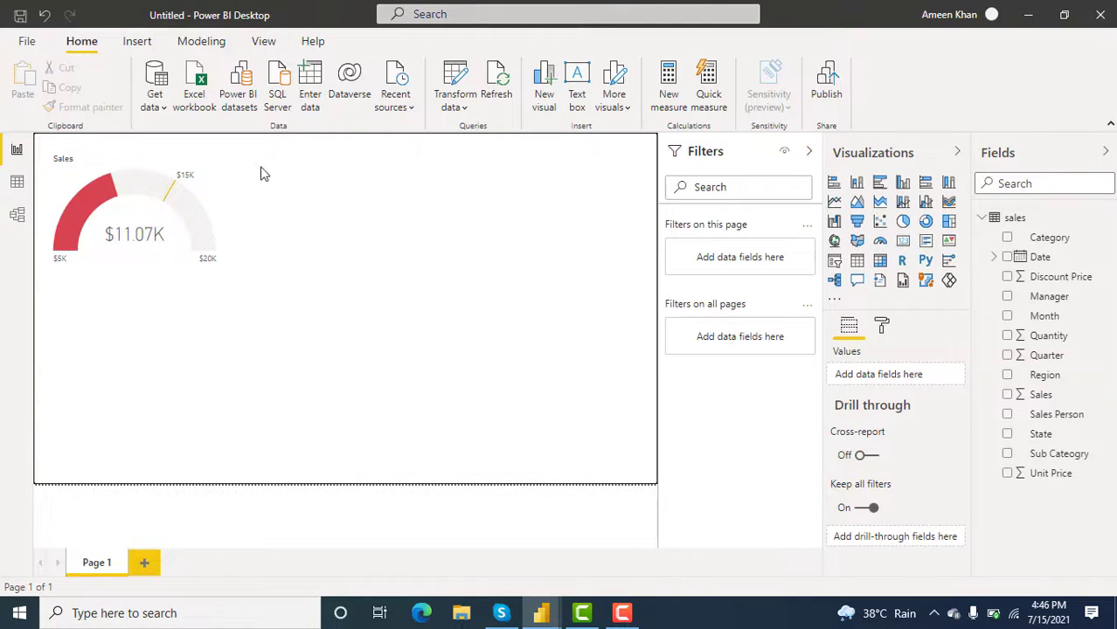
Step: Turn on the Sales gauge's border and color it gray from the theme colors
{"action": "left_click", "coordinate": [82, 172]}
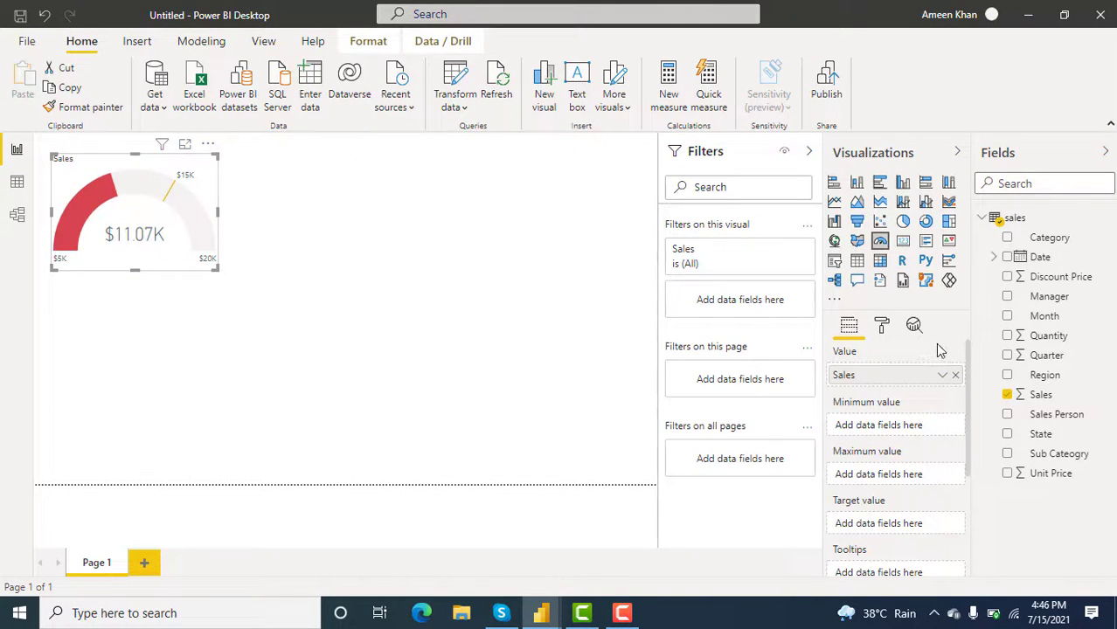
{"action": "left_click", "coordinate": [885, 326]}
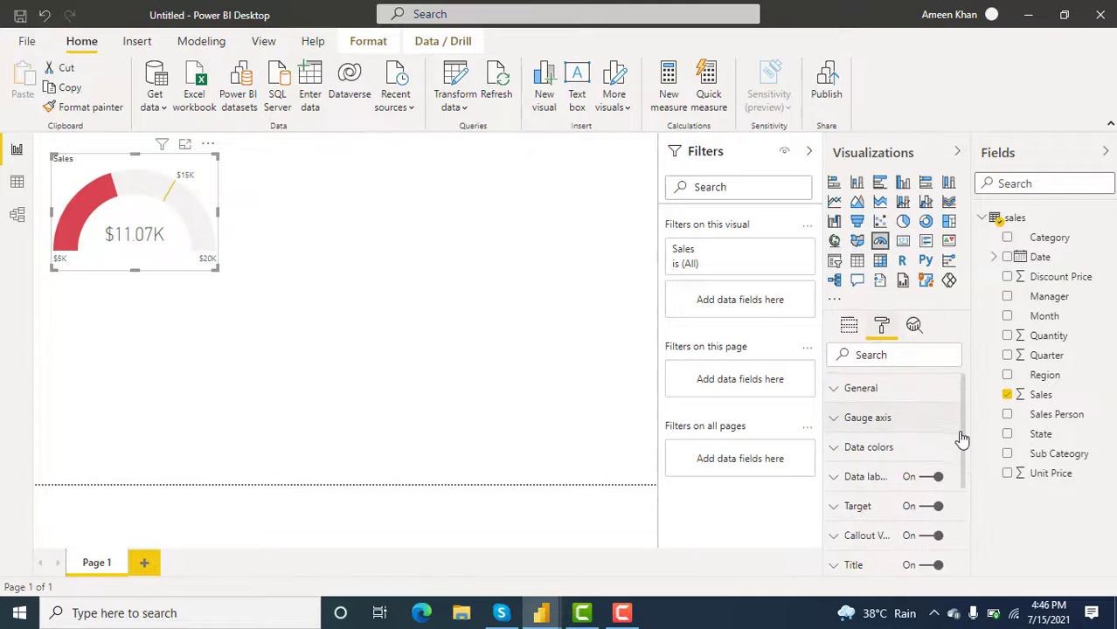
{"action": "left_click_drag", "start_coordinate": [960, 433], "coordinate": [967, 527]}
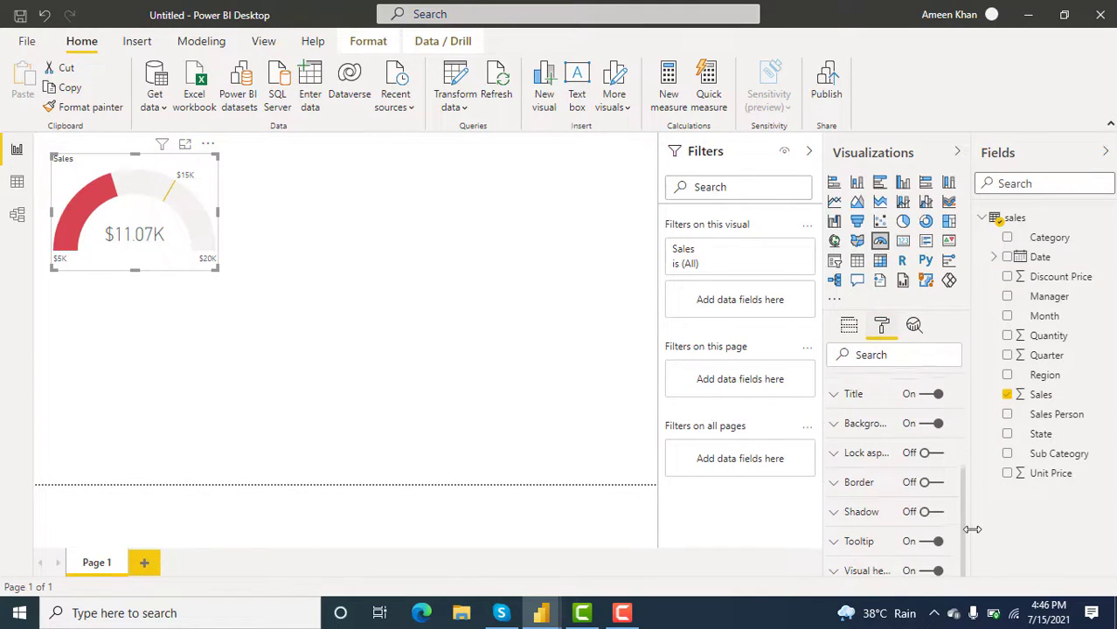
{"action": "left_click", "coordinate": [836, 483]}
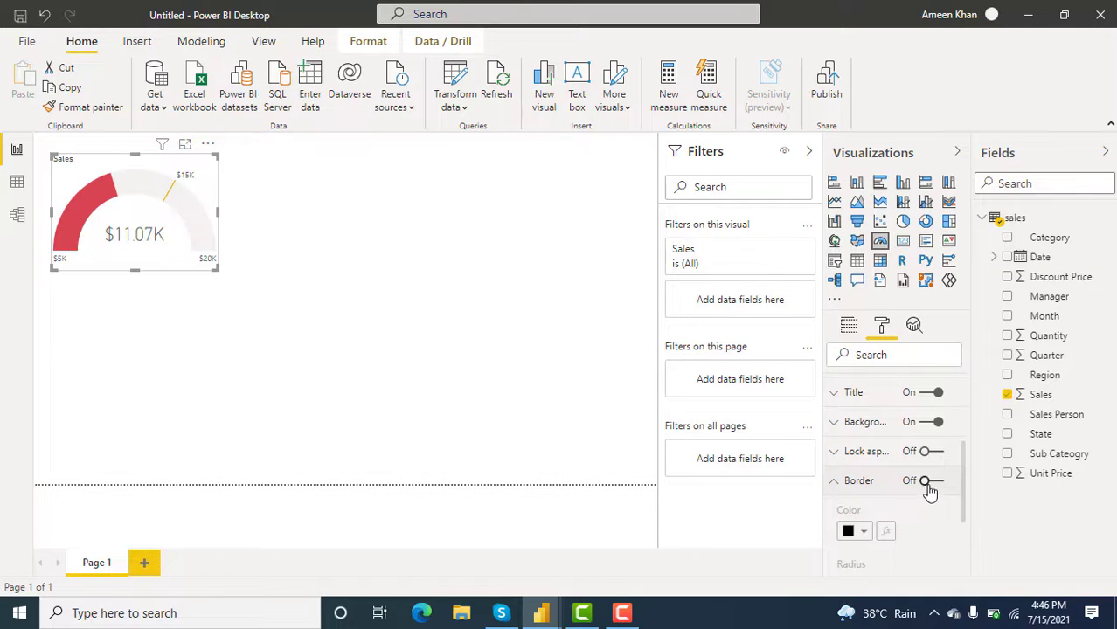
{"action": "left_click", "coordinate": [929, 486]}
{"action": "left_click", "coordinate": [860, 530]}
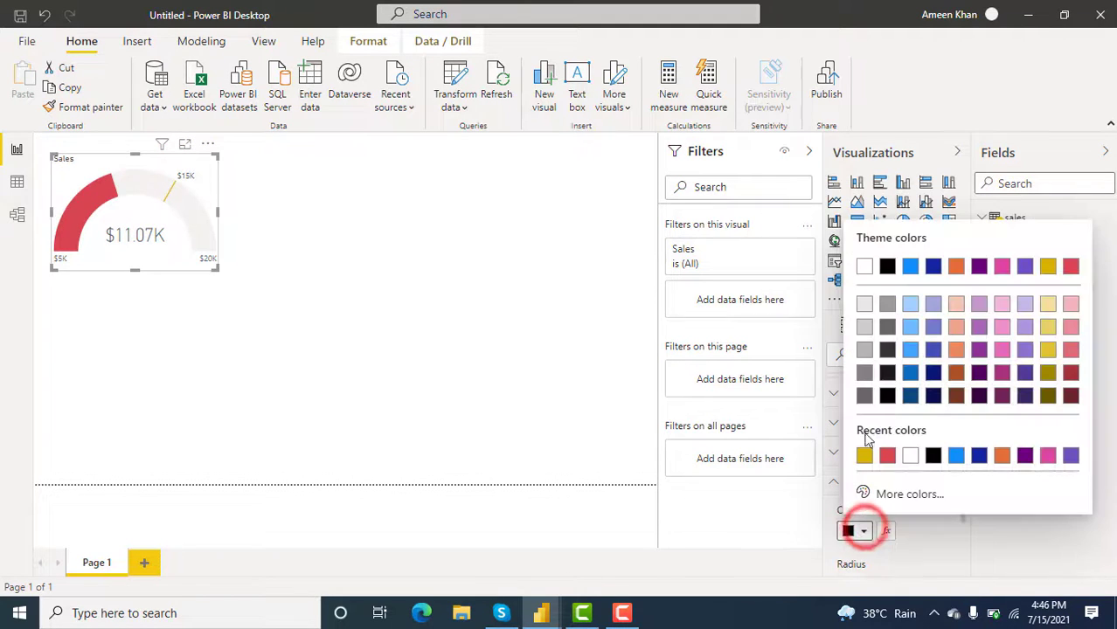
{"action": "left_click", "coordinate": [864, 354]}
{"action": "left_click", "coordinate": [412, 247]}
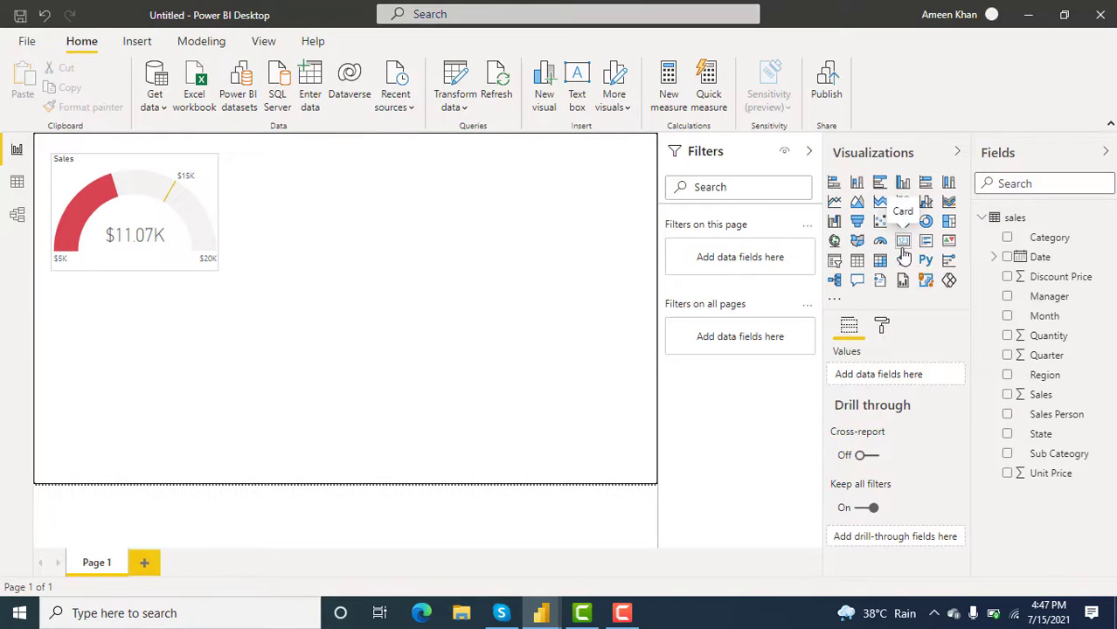
Step: Add a card visual beside the gauge, aligned with its top edge, and assign the Sales field to it
{"action": "left_click", "coordinate": [903, 243]}
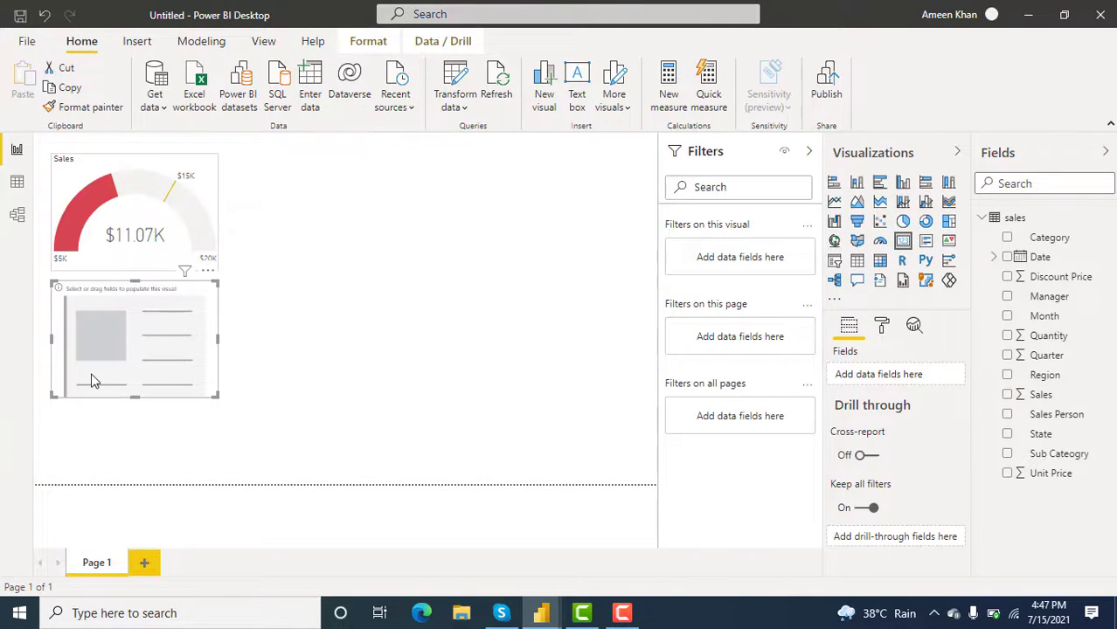
{"action": "left_click_drag", "start_coordinate": [94, 382], "coordinate": [302, 254]}
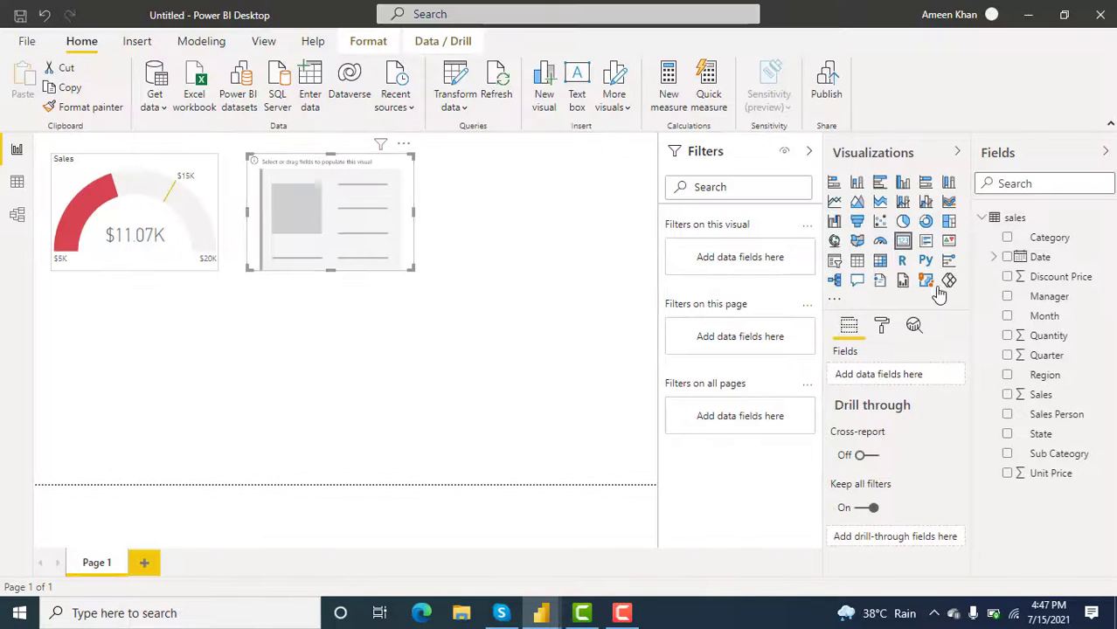
{"action": "left_click", "coordinate": [1008, 395]}
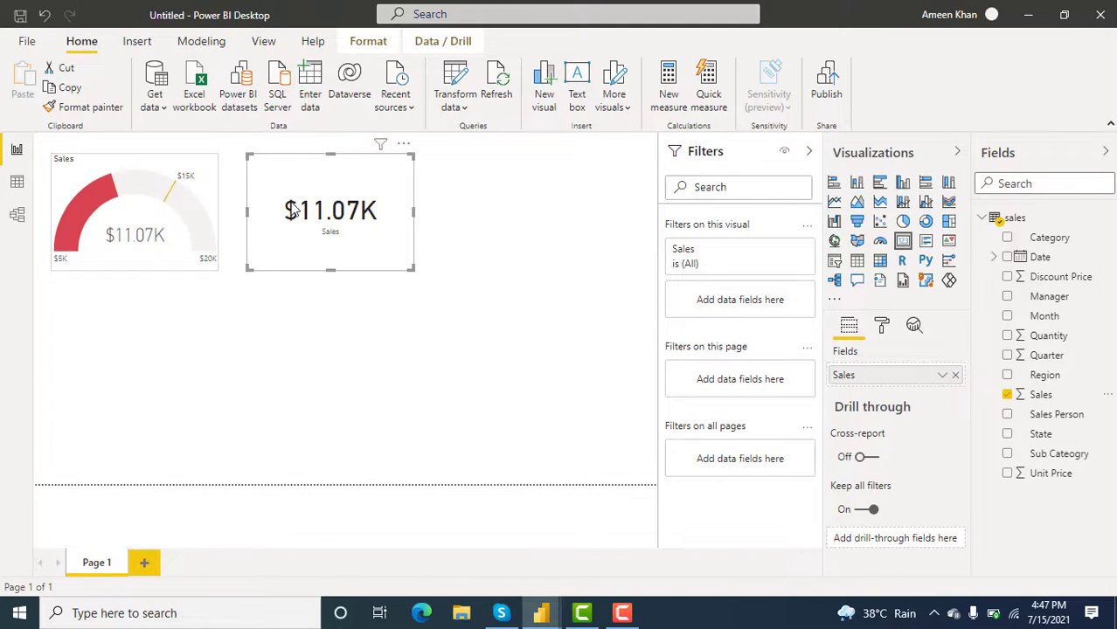
{"action": "mouse_move", "coordinate": [348, 217]}
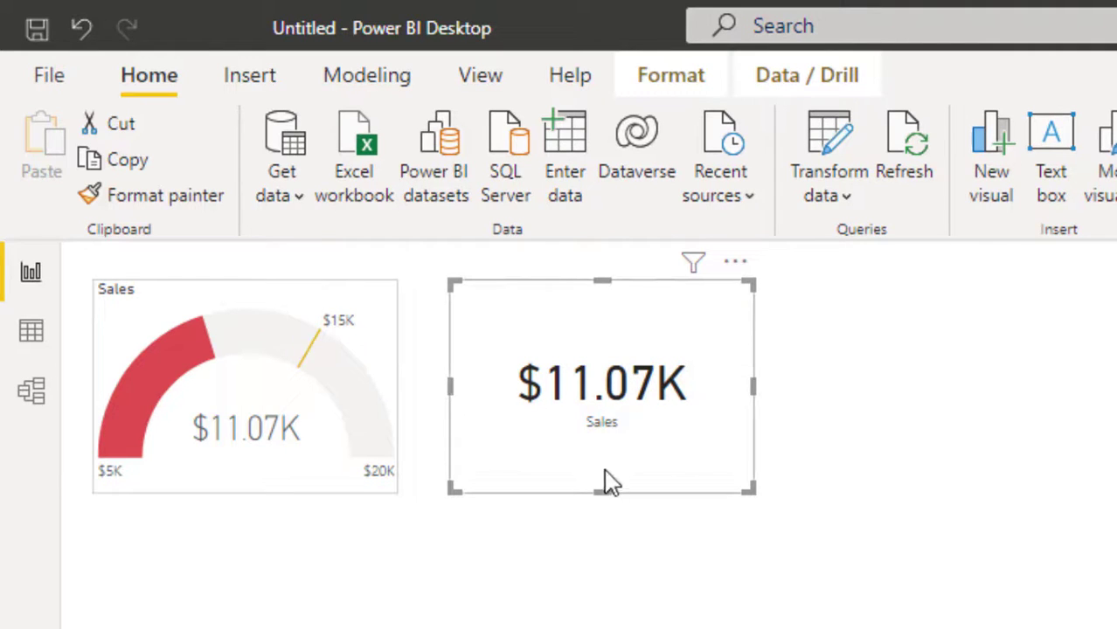
Step: Copy the Sales gauge's formatting onto the Sales card with Format painter, and deselect the card
{"action": "left_click", "coordinate": [176, 293]}
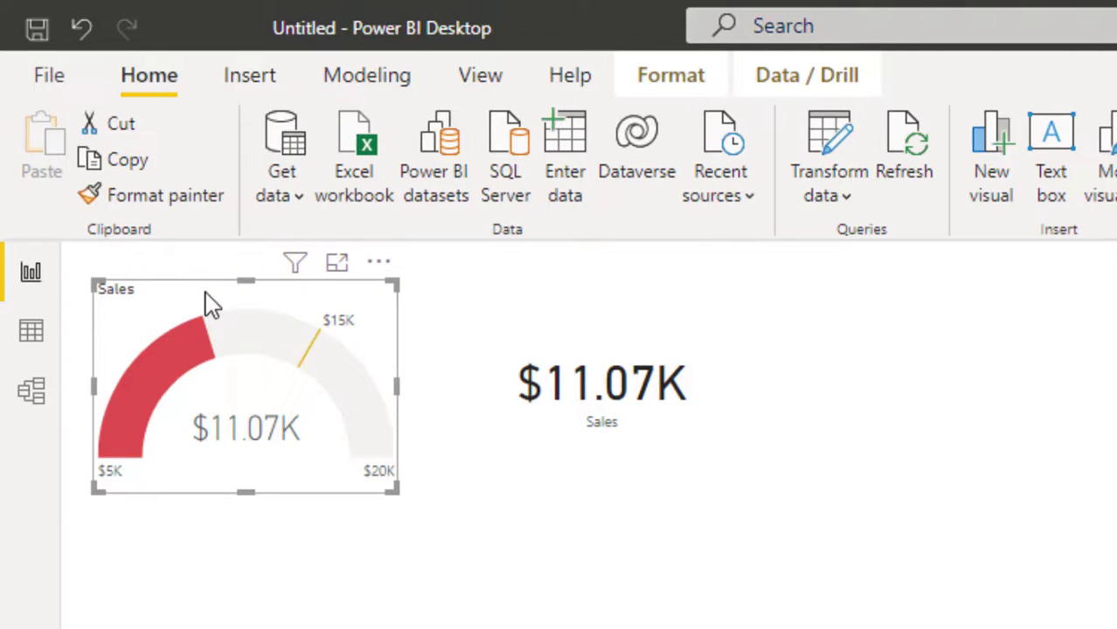
{"action": "left_click", "coordinate": [149, 201]}
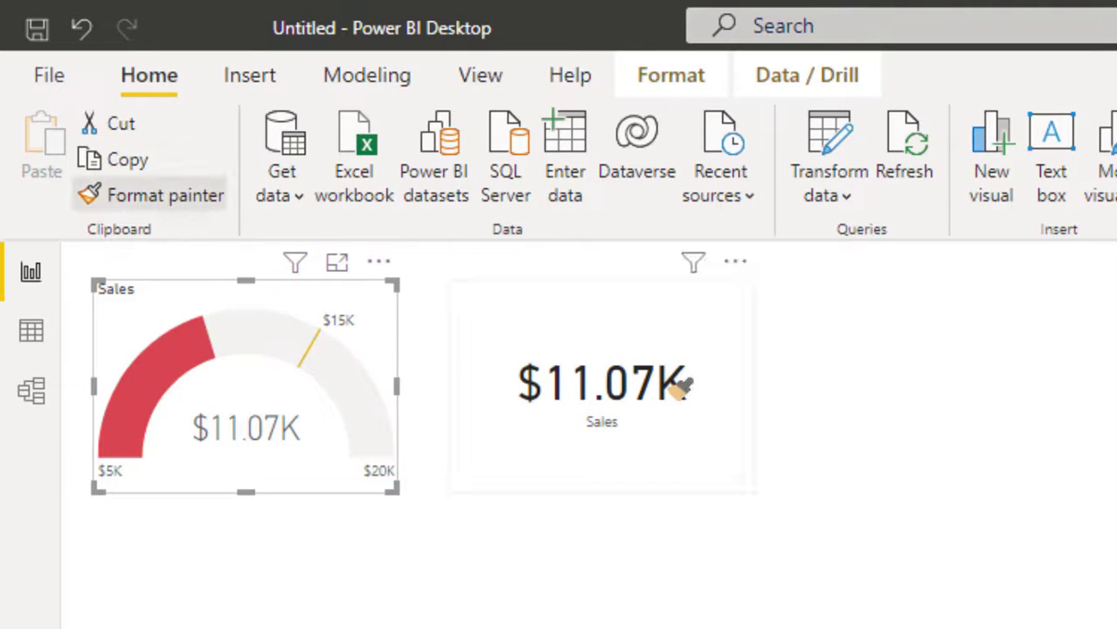
{"action": "left_click", "coordinate": [645, 327]}
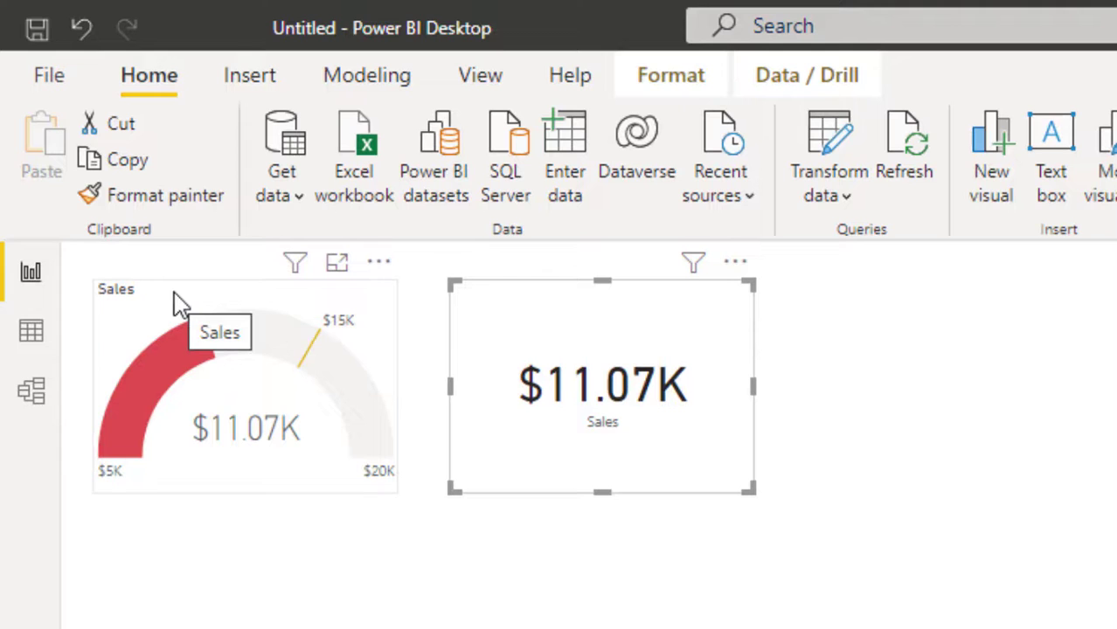
{"action": "left_click", "coordinate": [628, 322]}
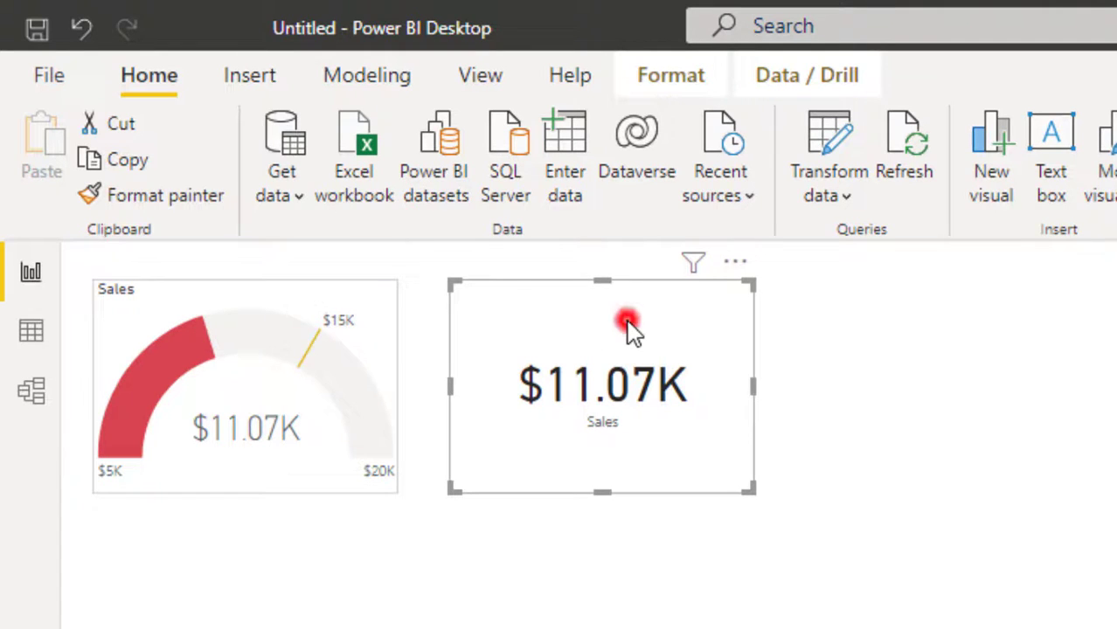
{"action": "left_click", "coordinate": [811, 589]}
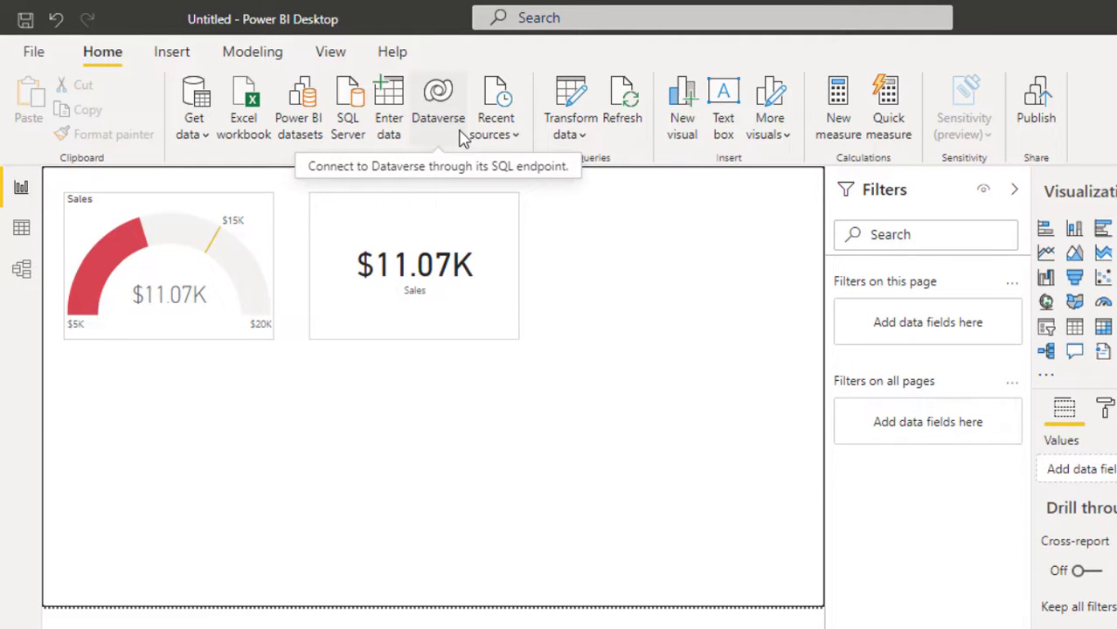
Step: Create the measure Progress ="Progress till date" & "-" & SUM(sales[Sales])
{"action": "left_click", "coordinate": [840, 120]}
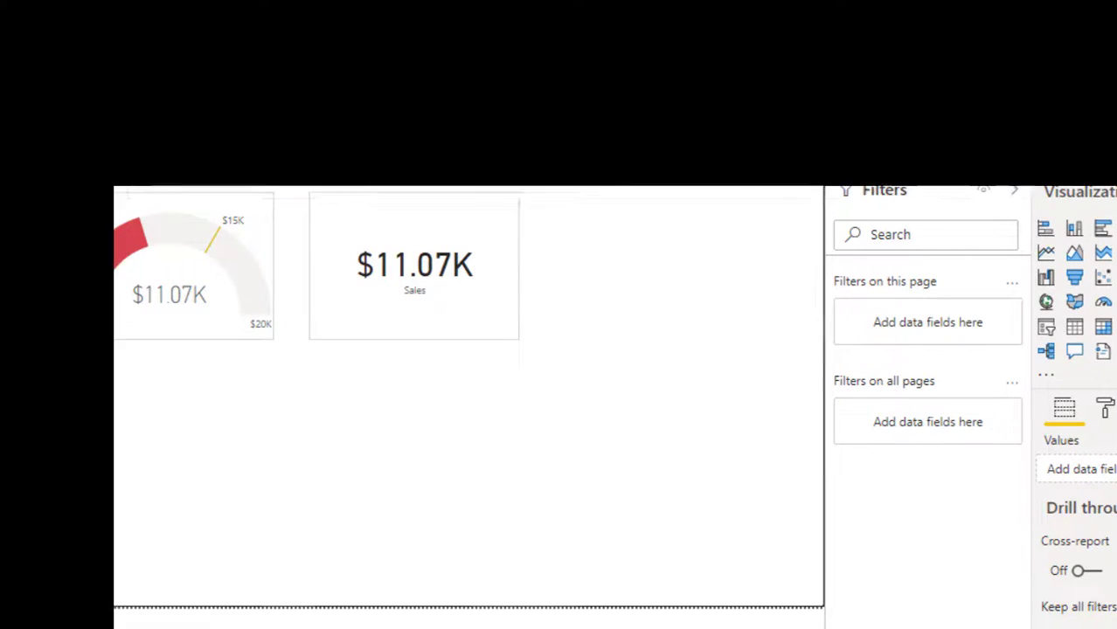
{"action": "double_click", "coordinate": [200, 190]}
{"action": "type", "text": "P"}
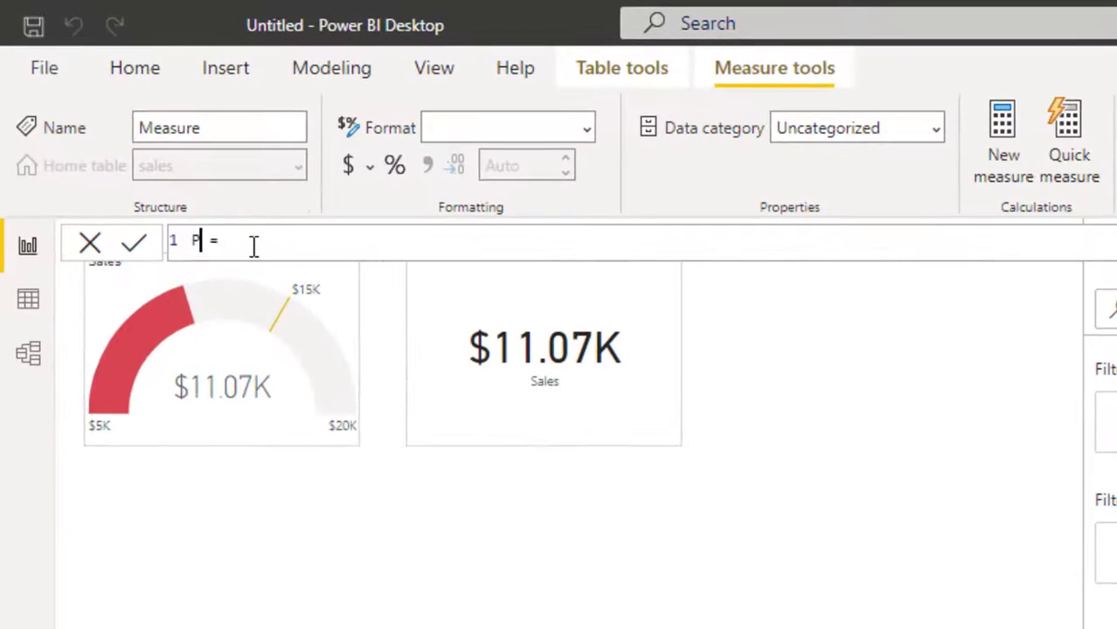
{"action": "type", "text": "ro"}
{"action": "type", "text": "gress"}
{"action": "key", "text": "Right"}
{"action": "key", "text": "Right"}
{"action": "type", "text": "\"Progress "}
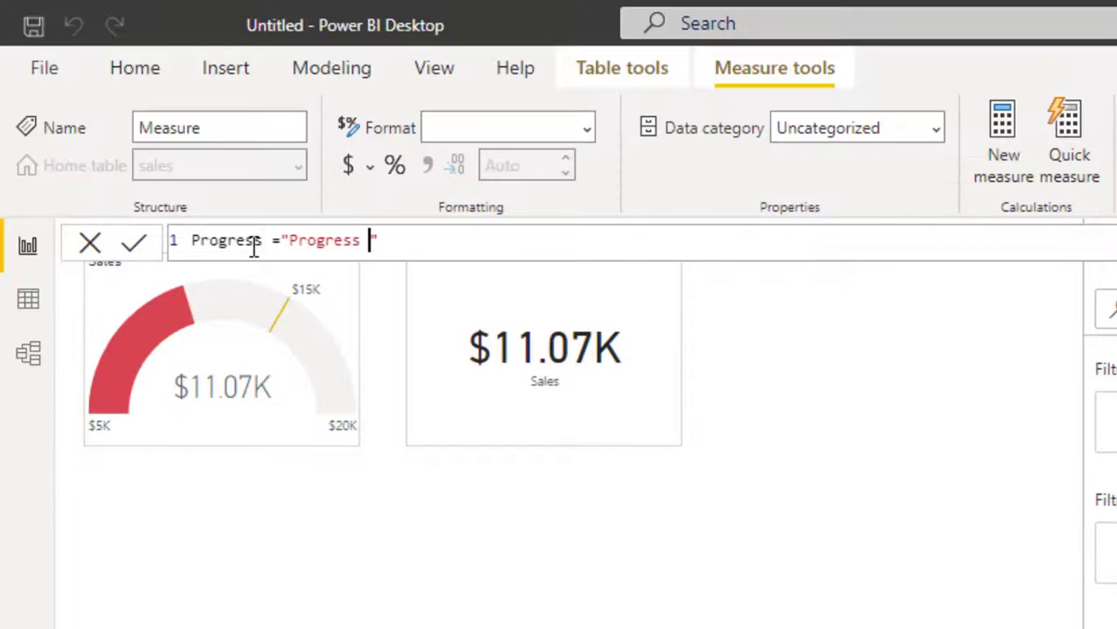
{"action": "type", "text": "till date"}
{"action": "key", "text": "Right"}
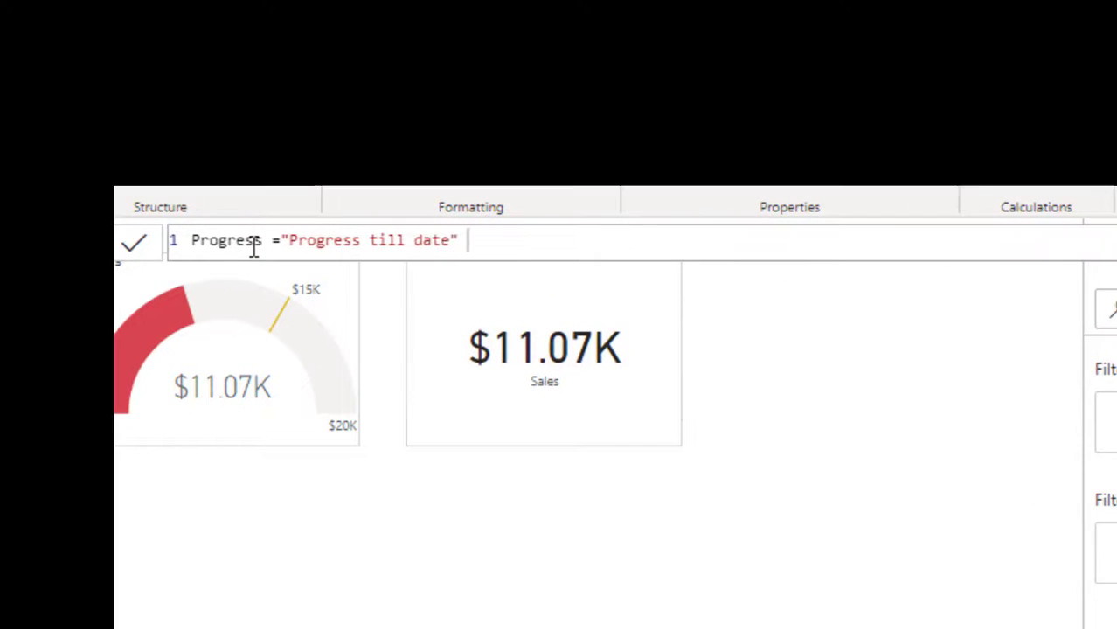
{"action": "type", "text": "& \"-"}
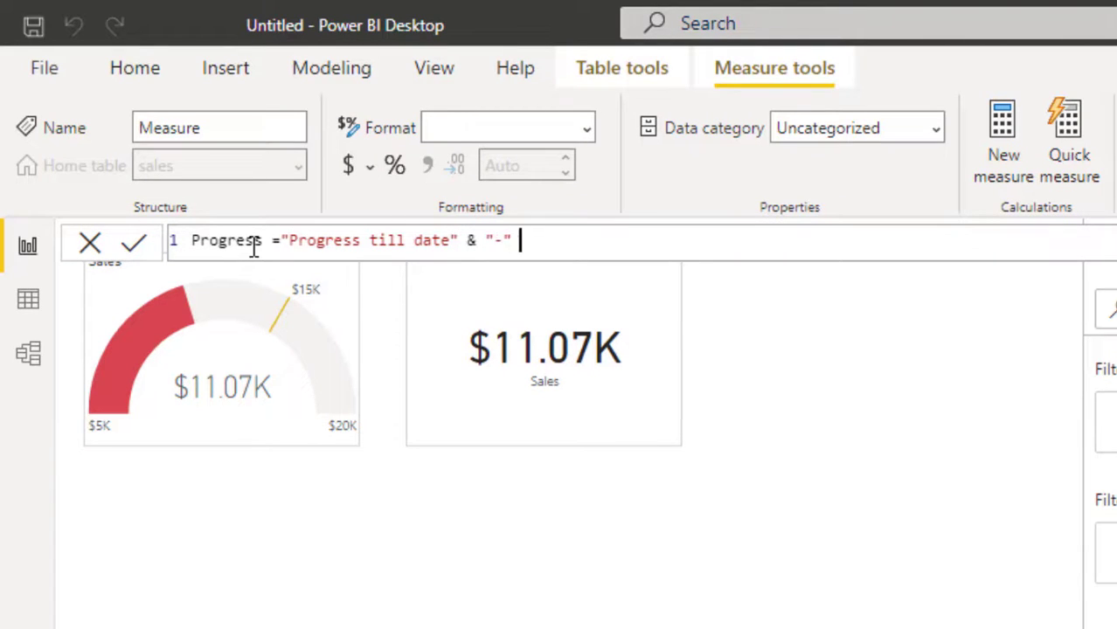
{"action": "type", "text": "\" & "}
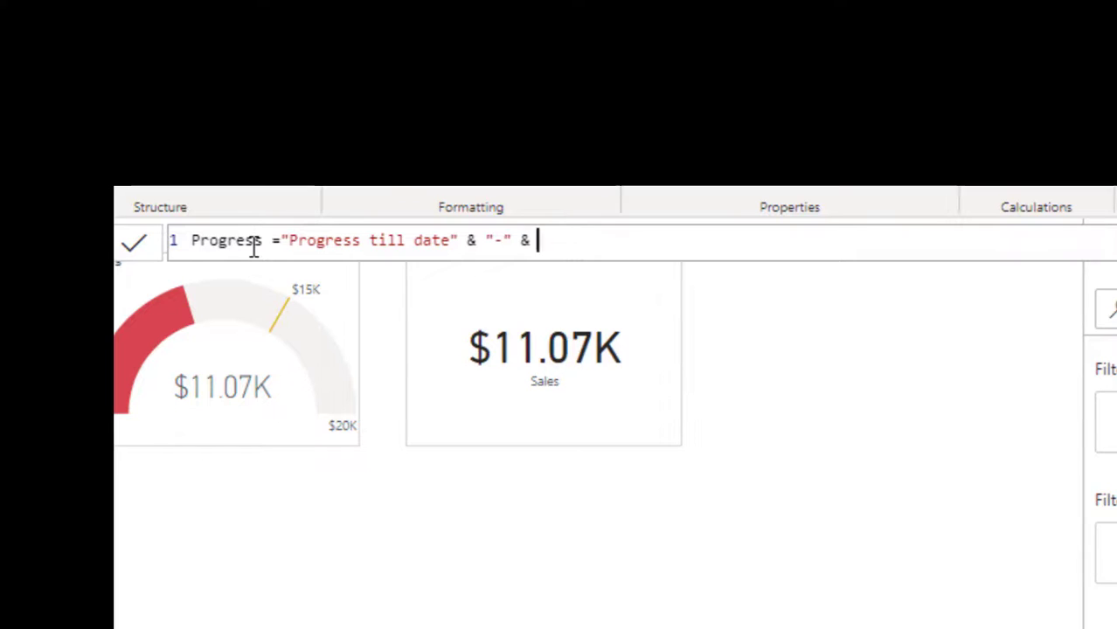
{"action": "type", "text": "Sum"}
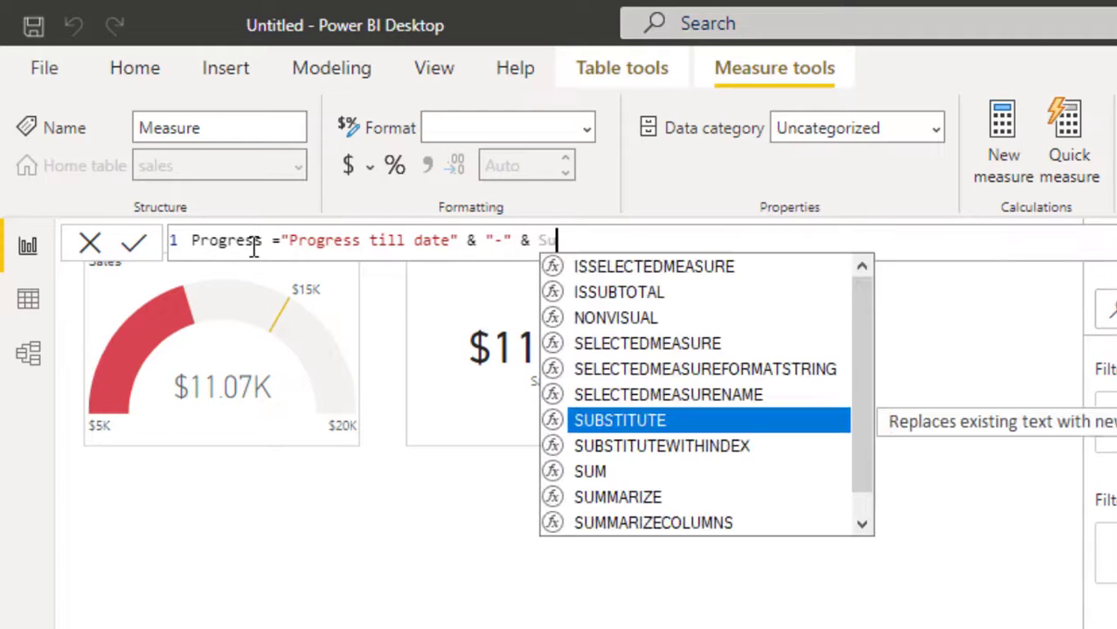
{"action": "type", "text": "(sales[Sales"}
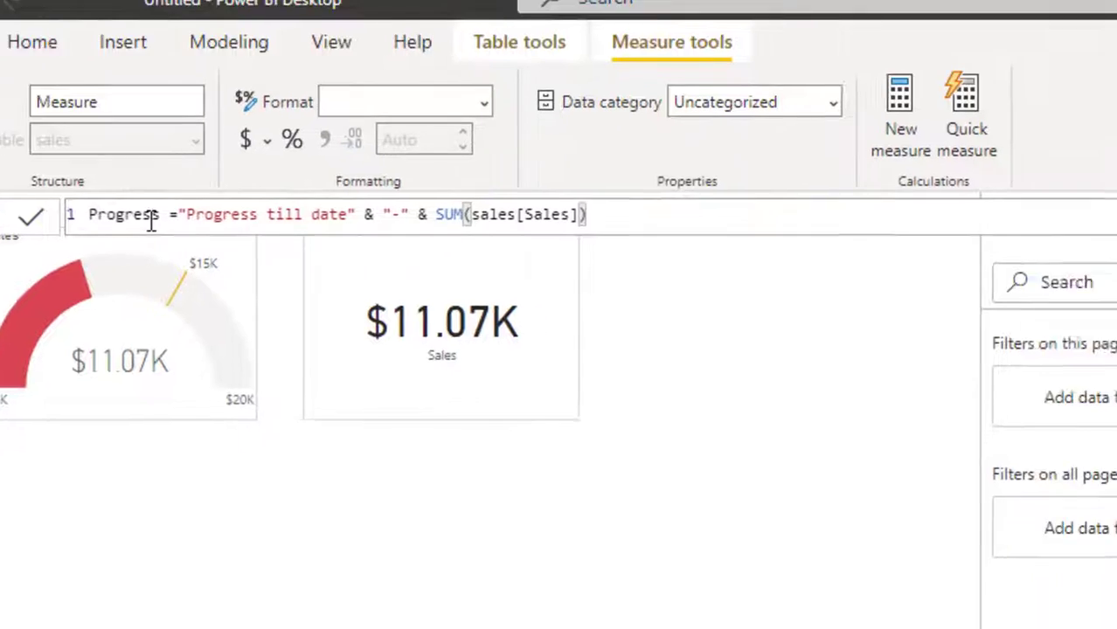
{"action": "key", "text": "Return"}
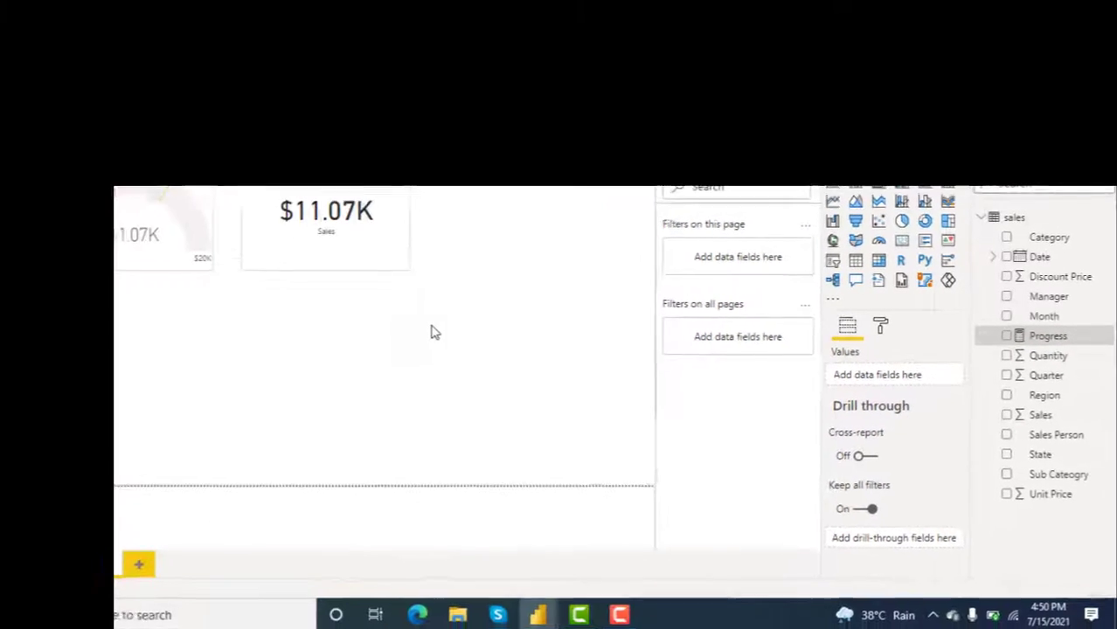
Step: Add a card visual showing the Progress measure, resize it and align it beside the Sales card
{"action": "left_click", "coordinate": [434, 328]}
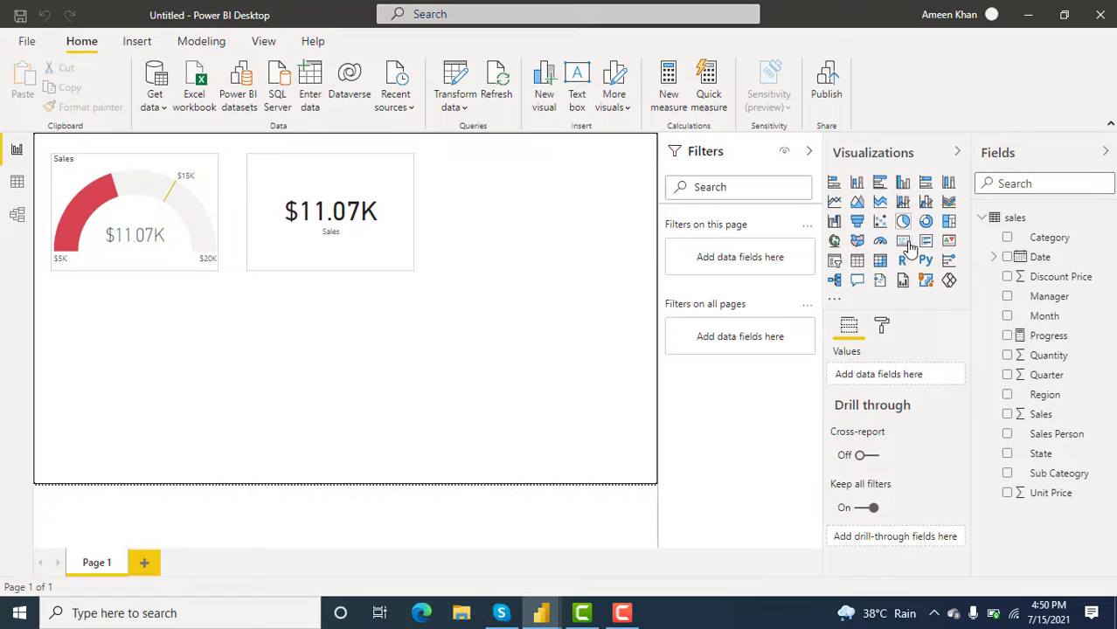
{"action": "left_click", "coordinate": [906, 240]}
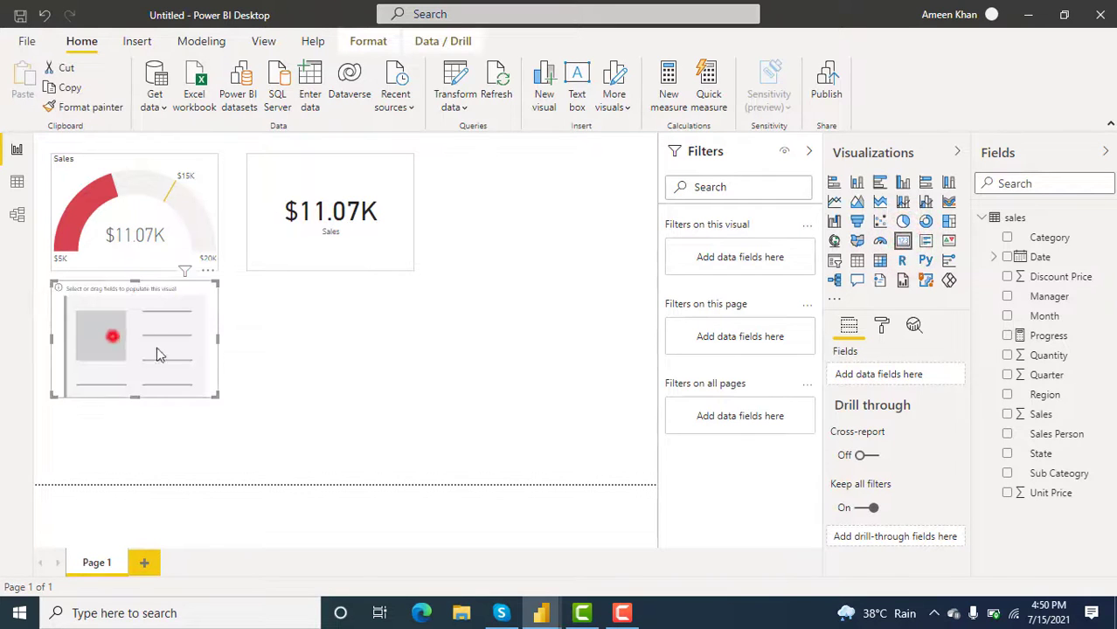
{"action": "left_click_drag", "start_coordinate": [160, 354], "coordinate": [336, 371]}
{"action": "left_click_drag", "start_coordinate": [1073, 337], "coordinate": [348, 412]}
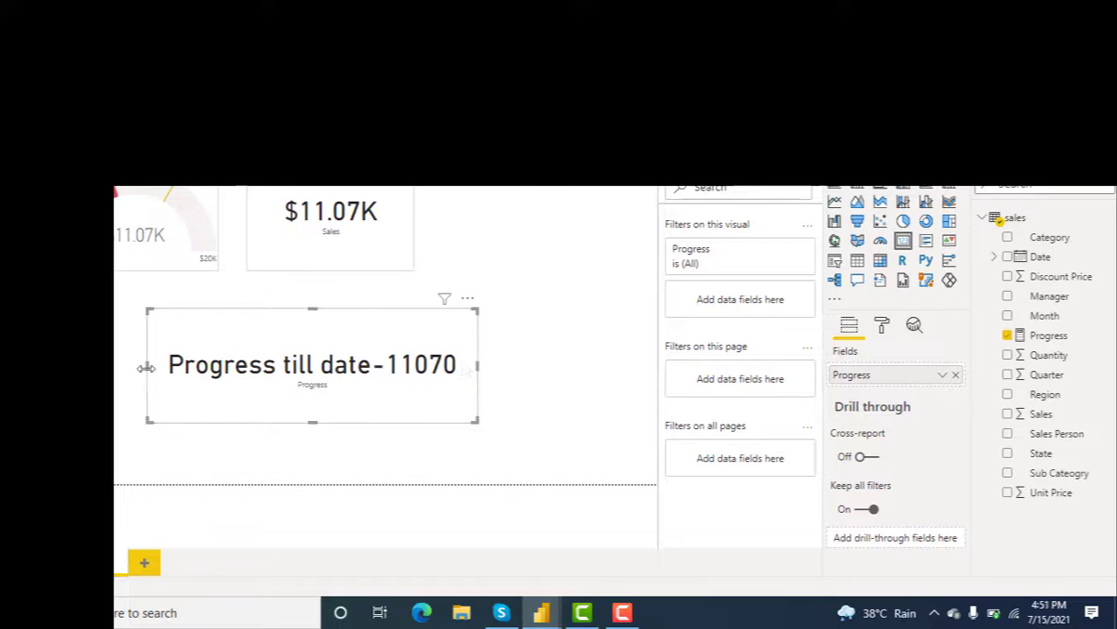
{"action": "left_click_drag", "start_coordinate": [145, 368], "coordinate": [286, 367]}
{"action": "left_click_drag", "start_coordinate": [330, 327], "coordinate": [474, 166]}
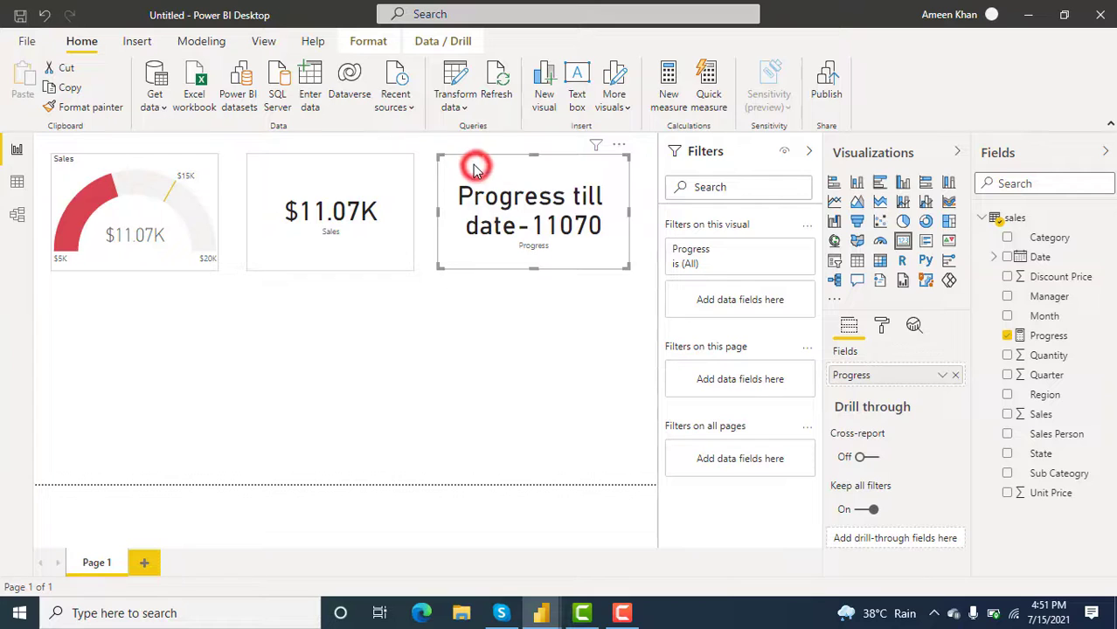
{"action": "left_click", "coordinate": [300, 359]}
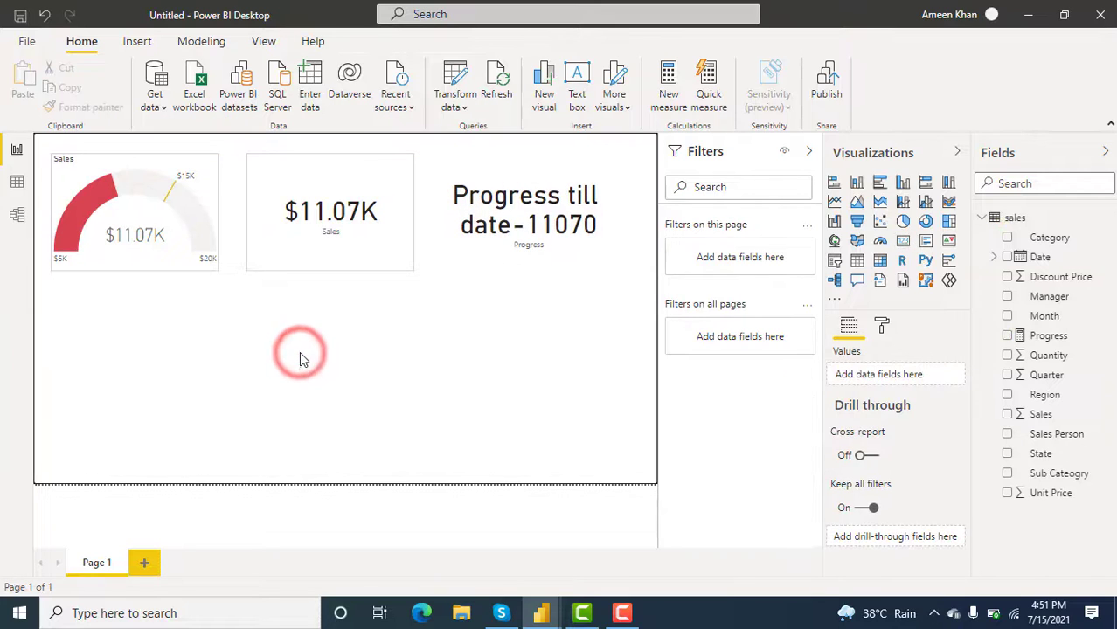
Step: Add a second report page with an empty KPI visual, move and enlarge it, and collapse the sales table's field list
{"action": "left_click", "coordinate": [145, 565]}
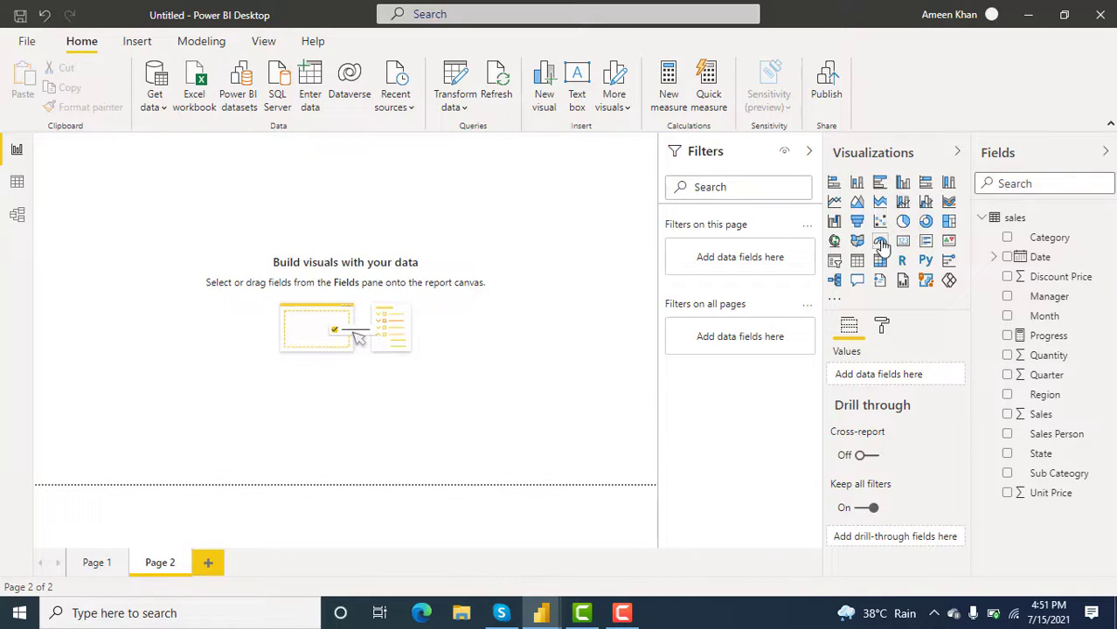
{"action": "left_click", "coordinate": [950, 242]}
{"action": "left_click_drag", "start_coordinate": [114, 211], "coordinate": [333, 297]}
{"action": "left_click_drag", "start_coordinate": [364, 346], "coordinate": [473, 373]}
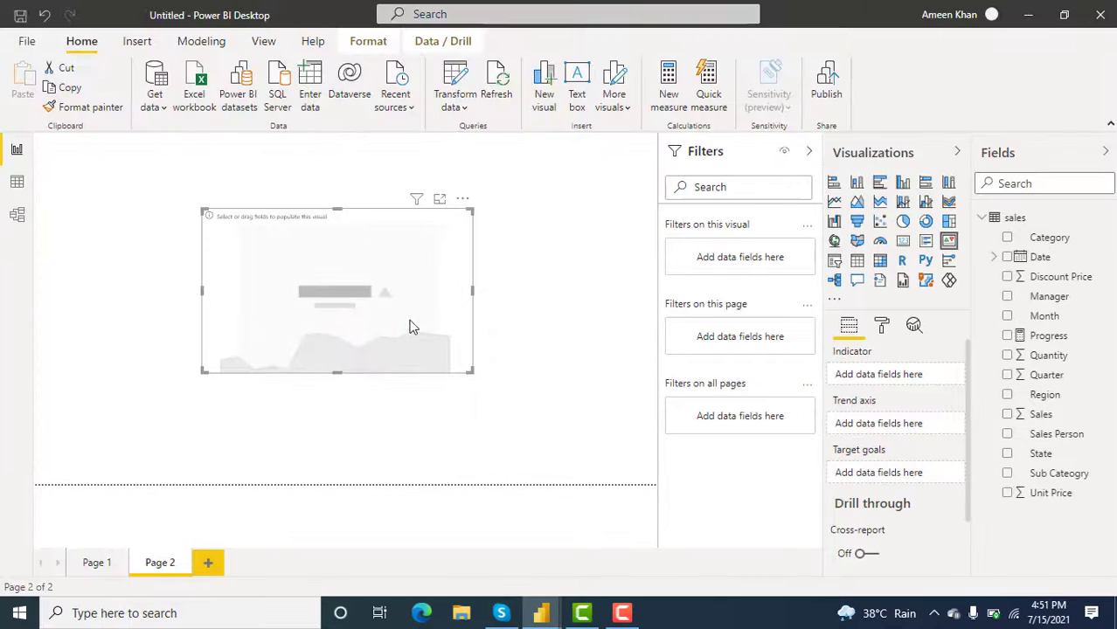
{"action": "left_click", "coordinate": [981, 218]}
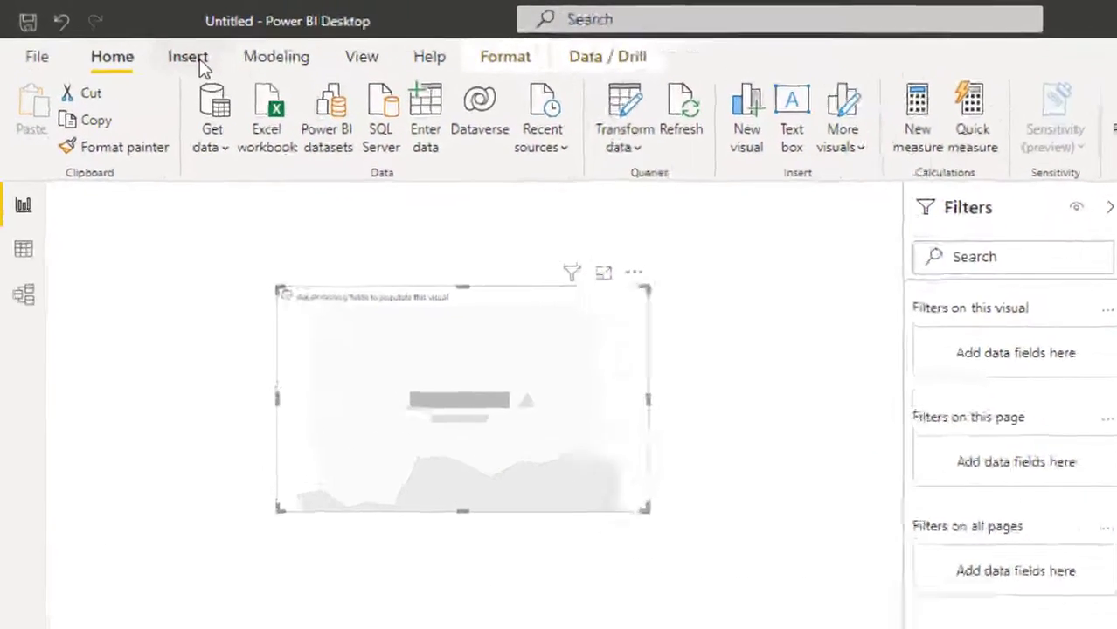
Step: Get Sheet1 from the KPI-indicators Excel workbook and open it for transformation in Power Query Editor
{"action": "left_click", "coordinate": [157, 92]}
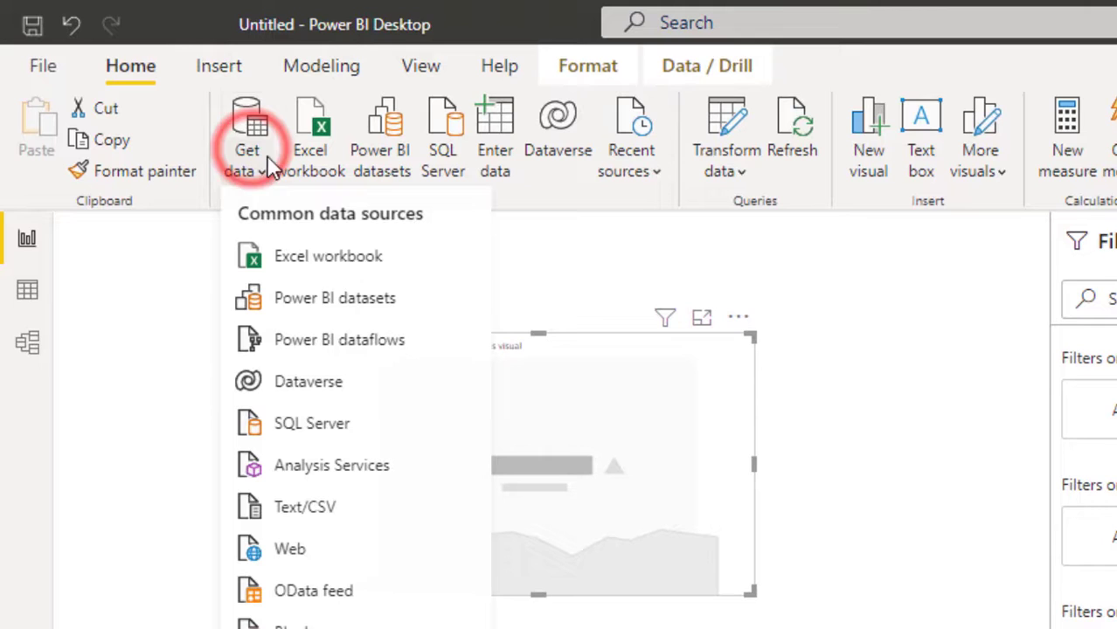
{"action": "left_click", "coordinate": [322, 260]}
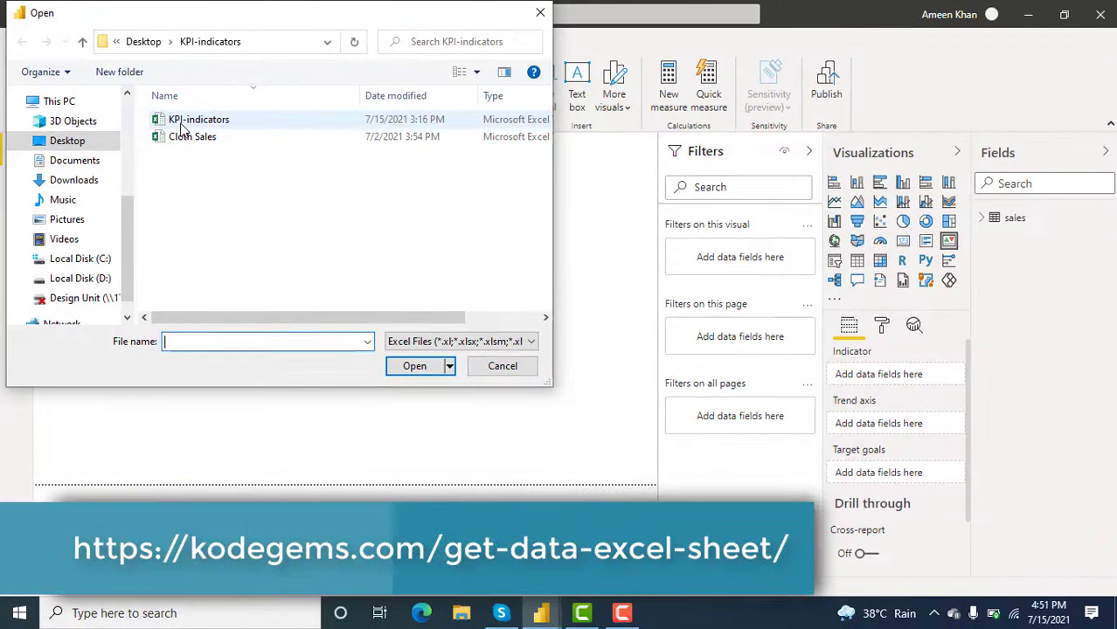
{"action": "left_click", "coordinate": [184, 122]}
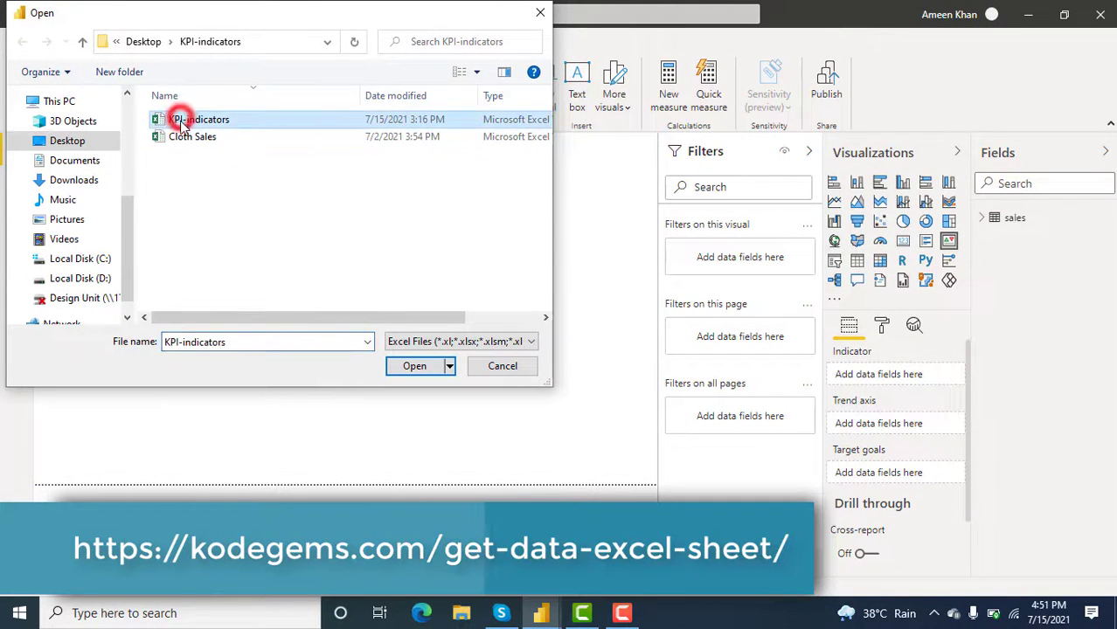
{"action": "left_click", "coordinate": [411, 366]}
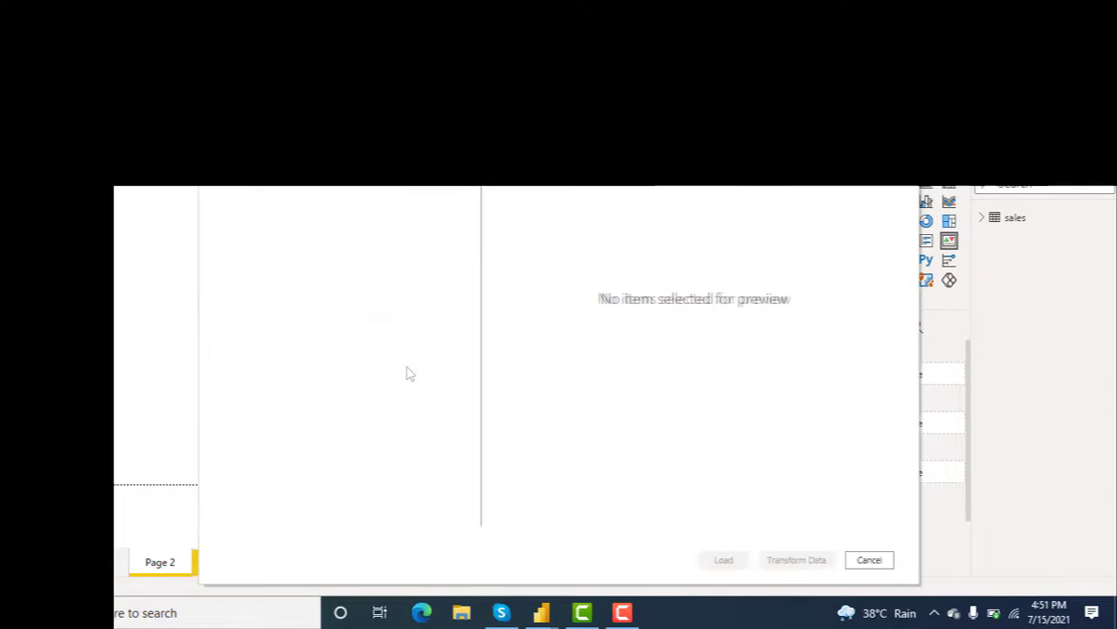
{"action": "left_click", "coordinate": [248, 147]}
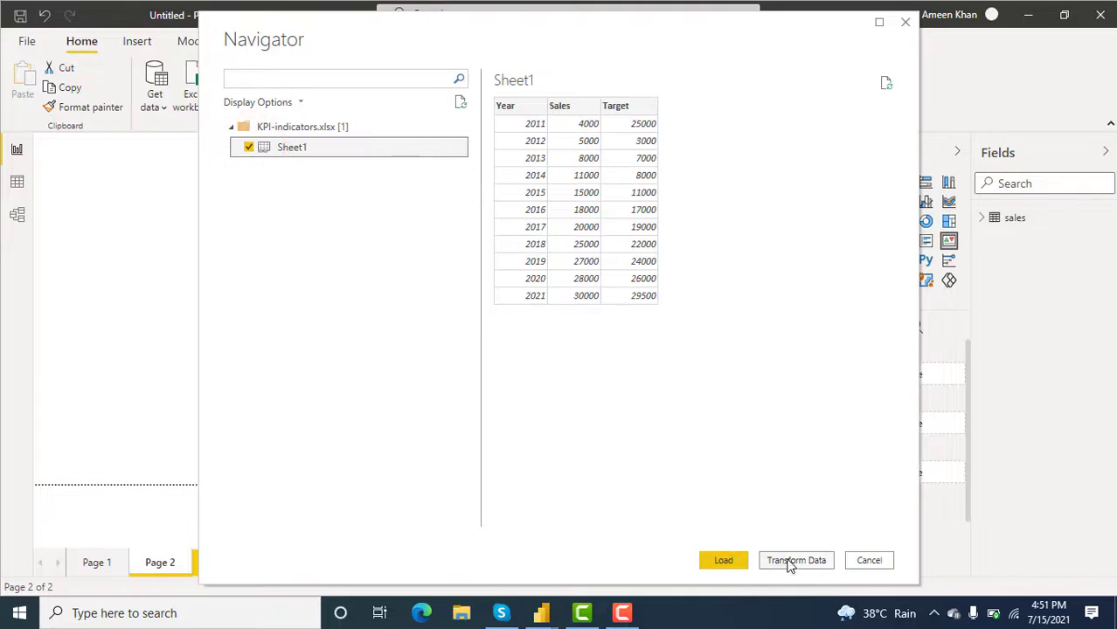
{"action": "left_click", "coordinate": [791, 561]}
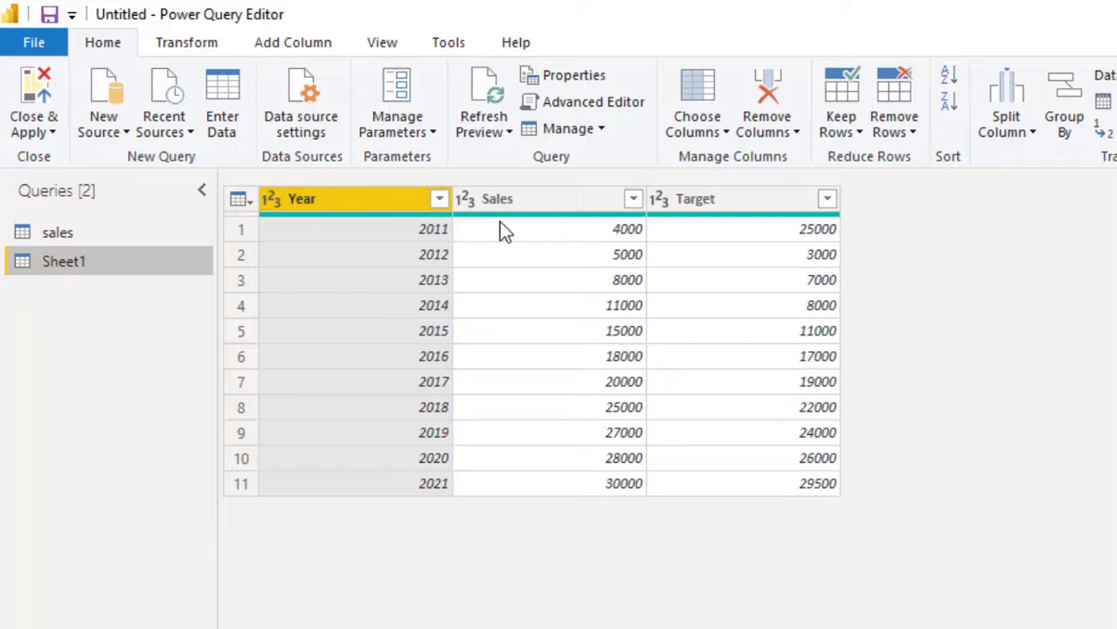
Step: Change the Sales and Target columns of Sheet1 to Fixed decimal number, replacing the current conversion, and close and apply the query changes
{"action": "left_click", "coordinate": [462, 198]}
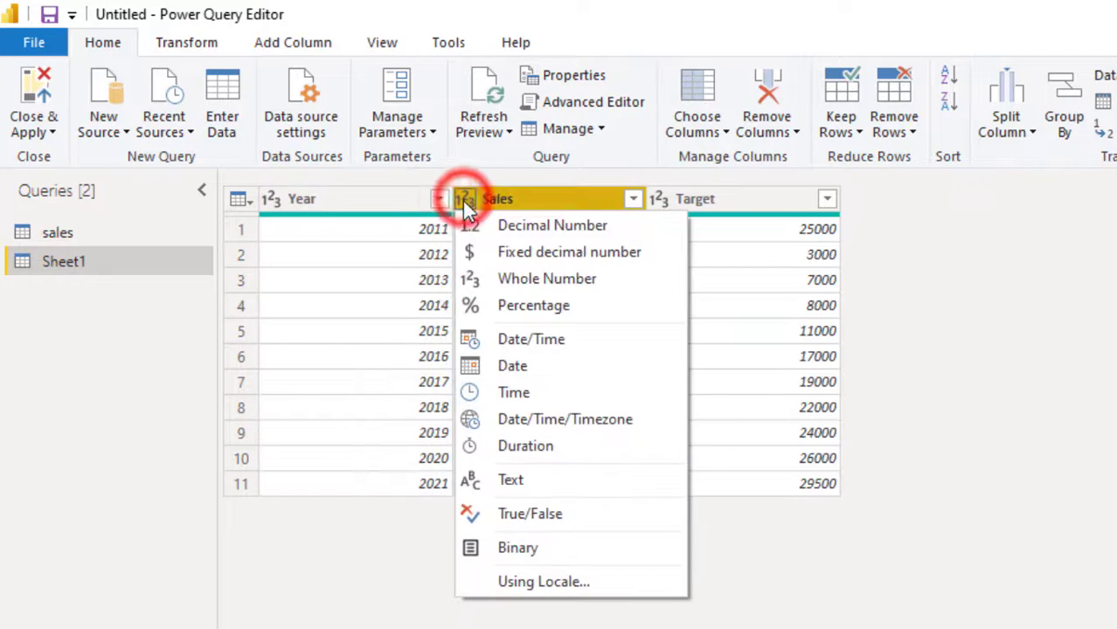
{"action": "left_click", "coordinate": [481, 247]}
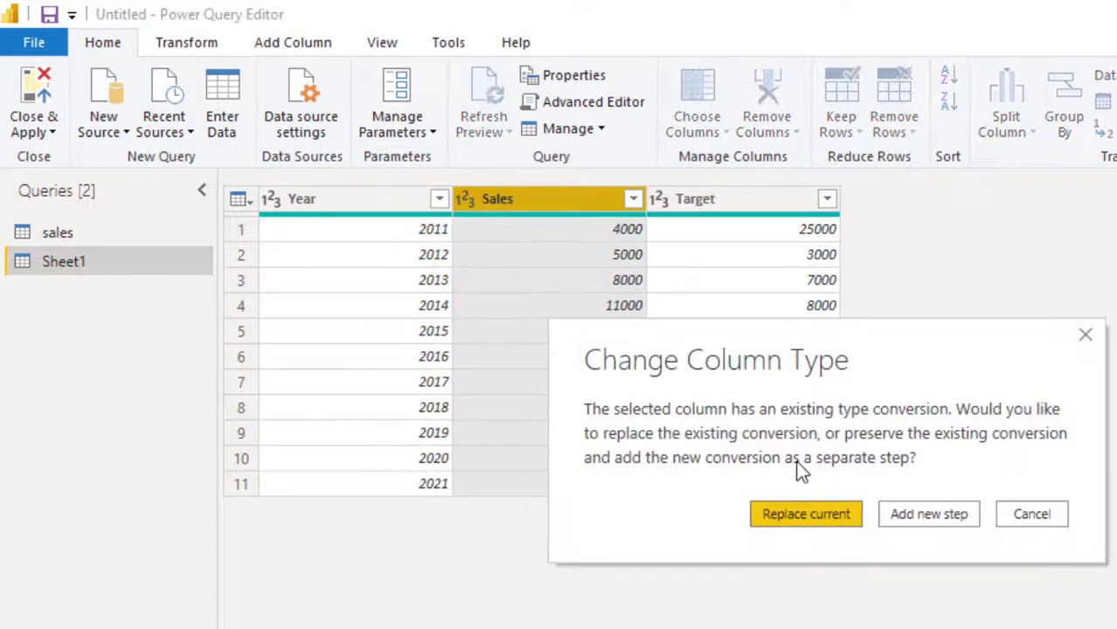
{"action": "left_click", "coordinate": [828, 513]}
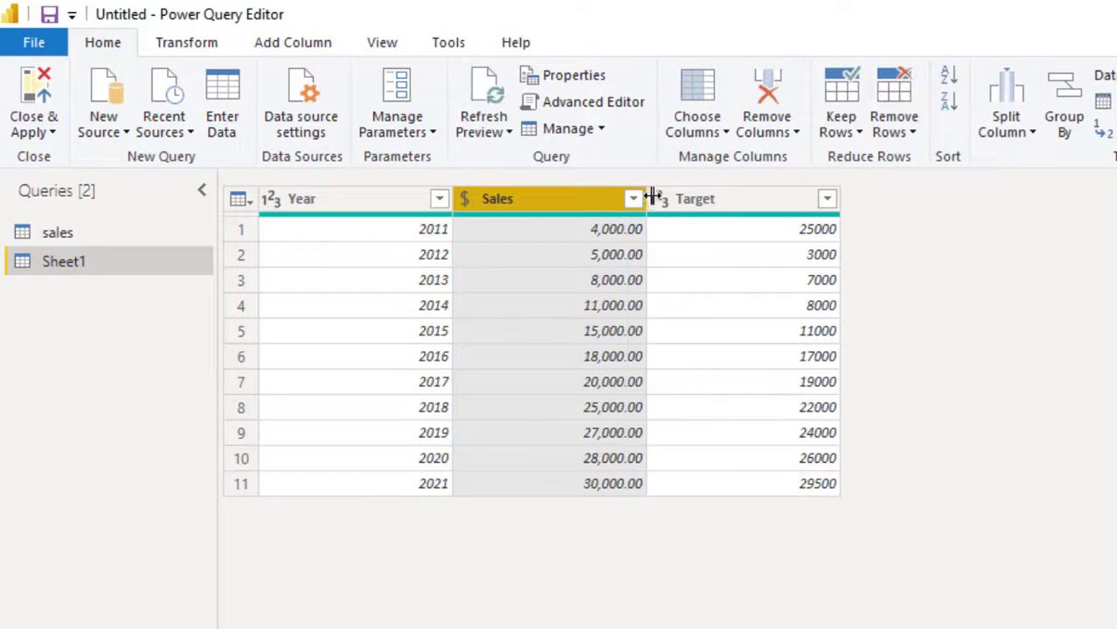
{"action": "left_click", "coordinate": [660, 199]}
{"action": "left_click", "coordinate": [699, 253]}
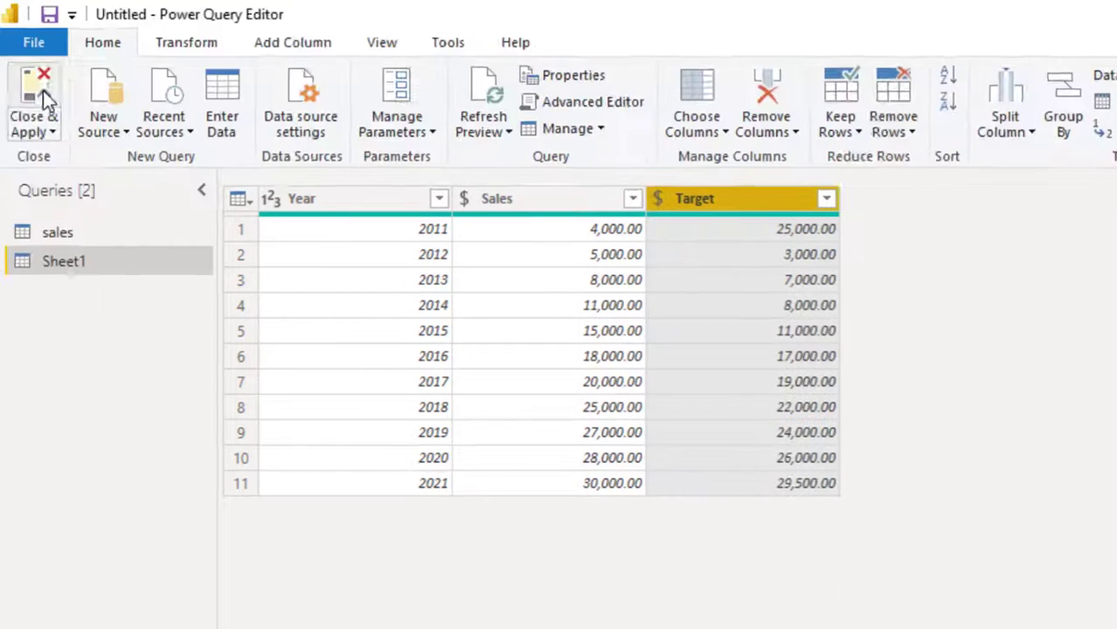
{"action": "left_click", "coordinate": [43, 91]}
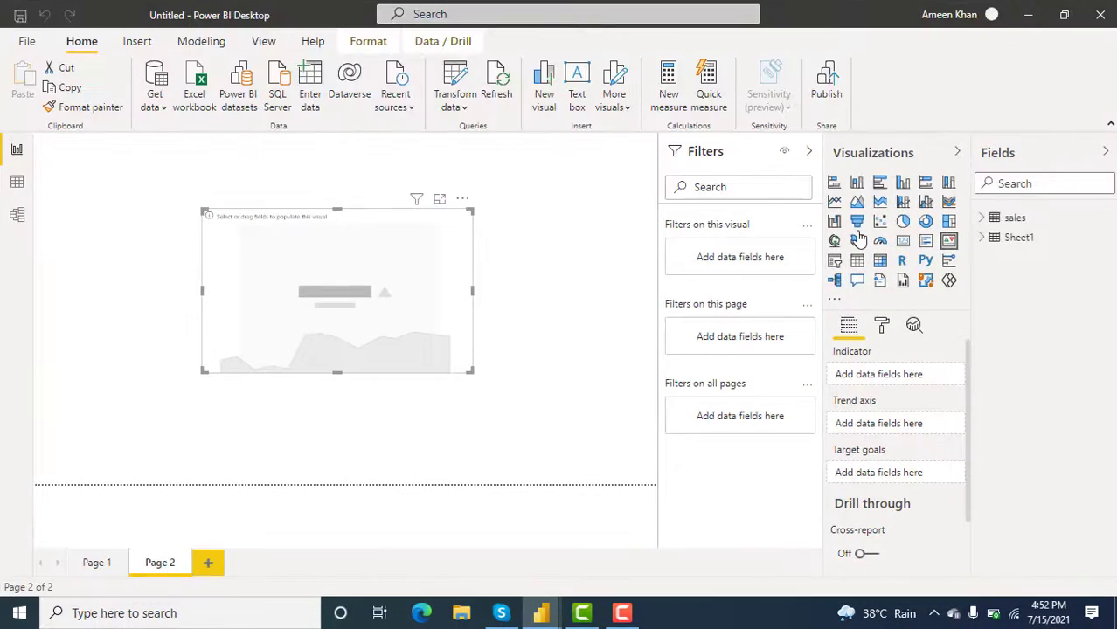
Step: Rename the Sheet1 table to KPI data set
{"action": "left_click", "coordinate": [1105, 238]}
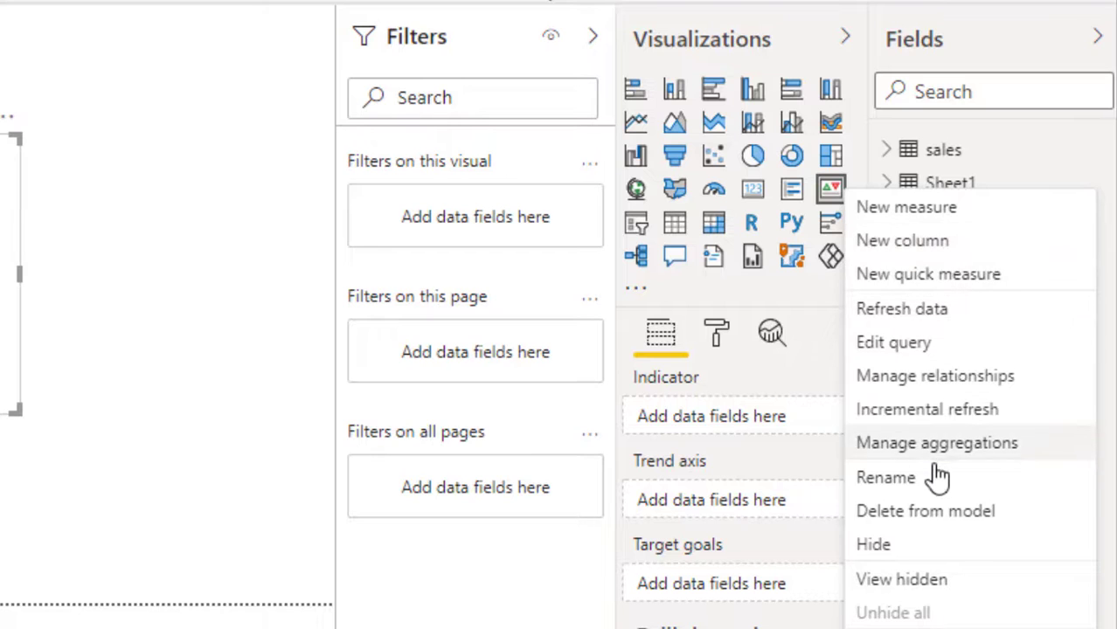
{"action": "left_click", "coordinate": [885, 478]}
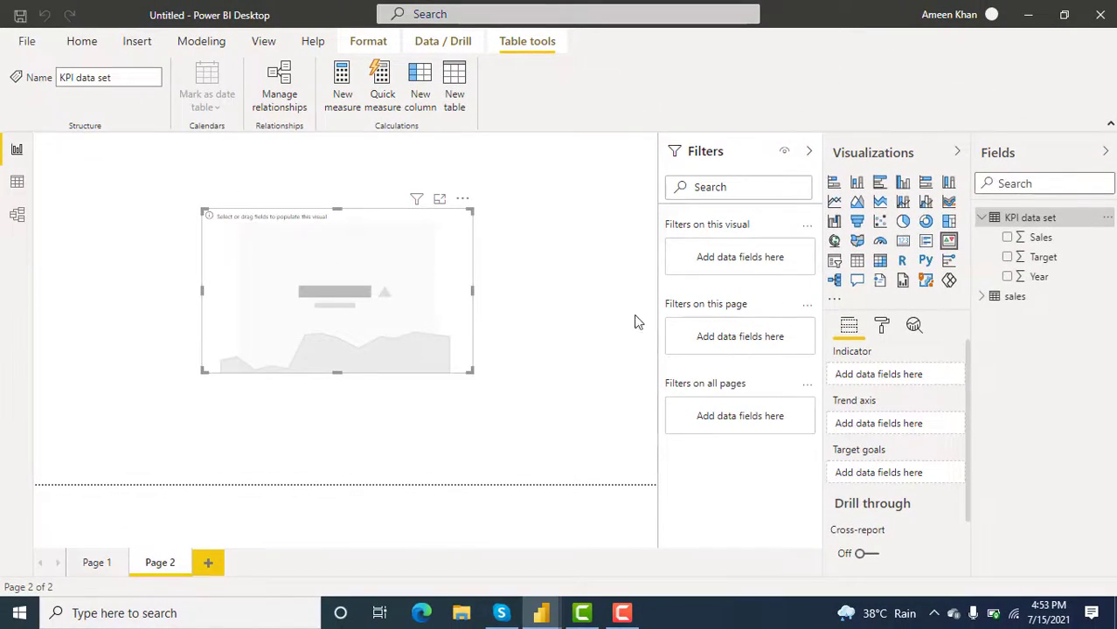
Step: Populate the KPI visual with Sales as the indicator, Year as the trend axis and Target as the target goal
{"action": "left_click_drag", "start_coordinate": [968, 387], "coordinate": [968, 407]}
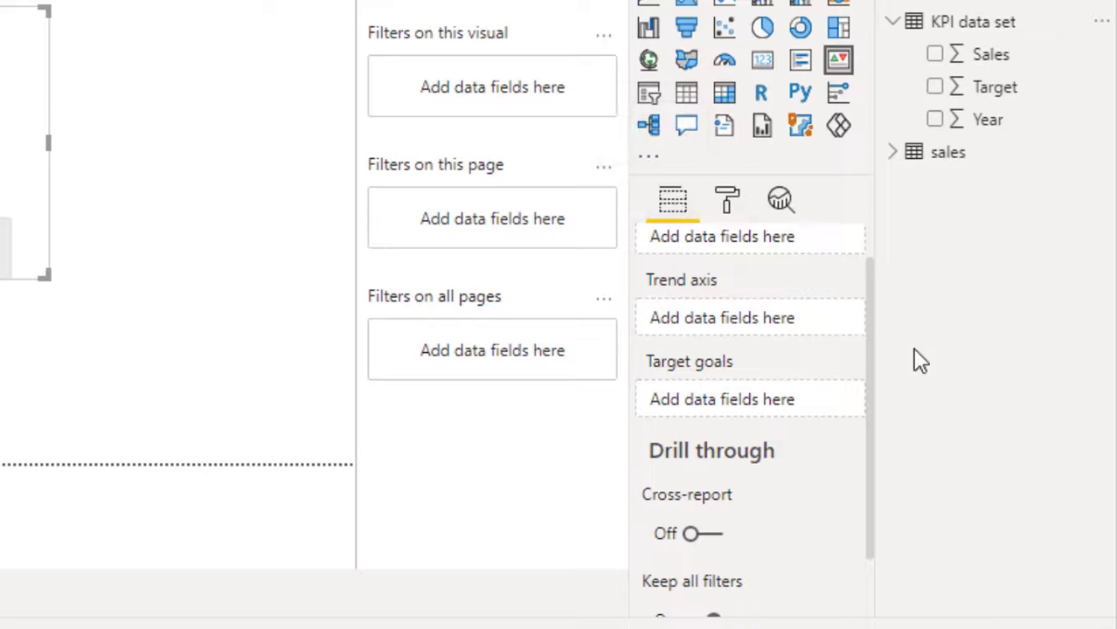
{"action": "left_click_drag", "start_coordinate": [871, 312], "coordinate": [868, 292]}
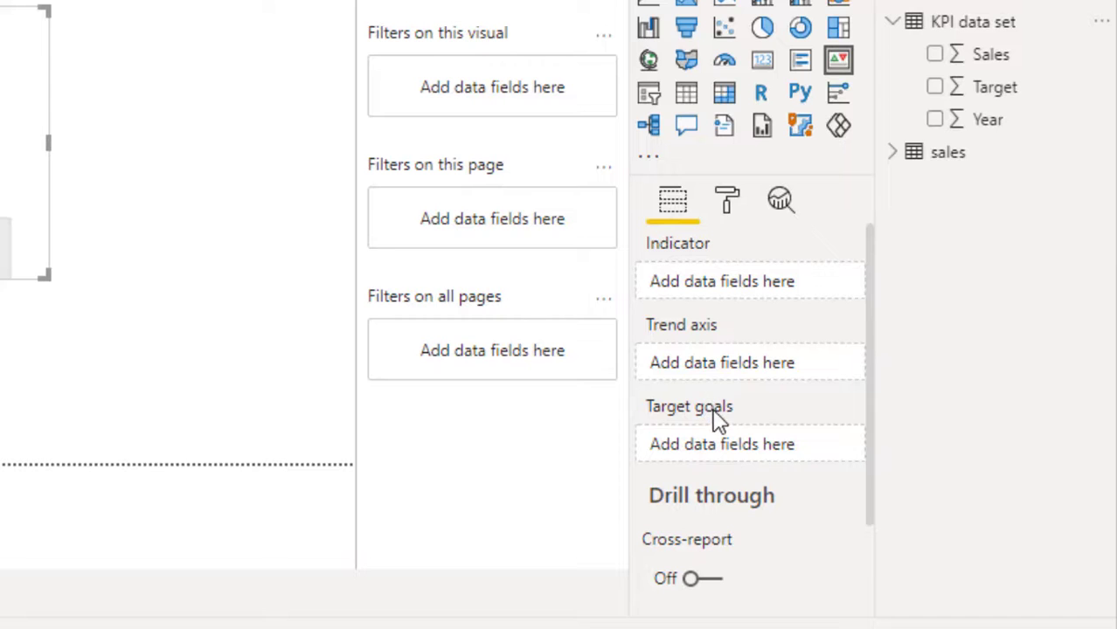
{"action": "left_click_drag", "start_coordinate": [990, 54], "coordinate": [103, 114]}
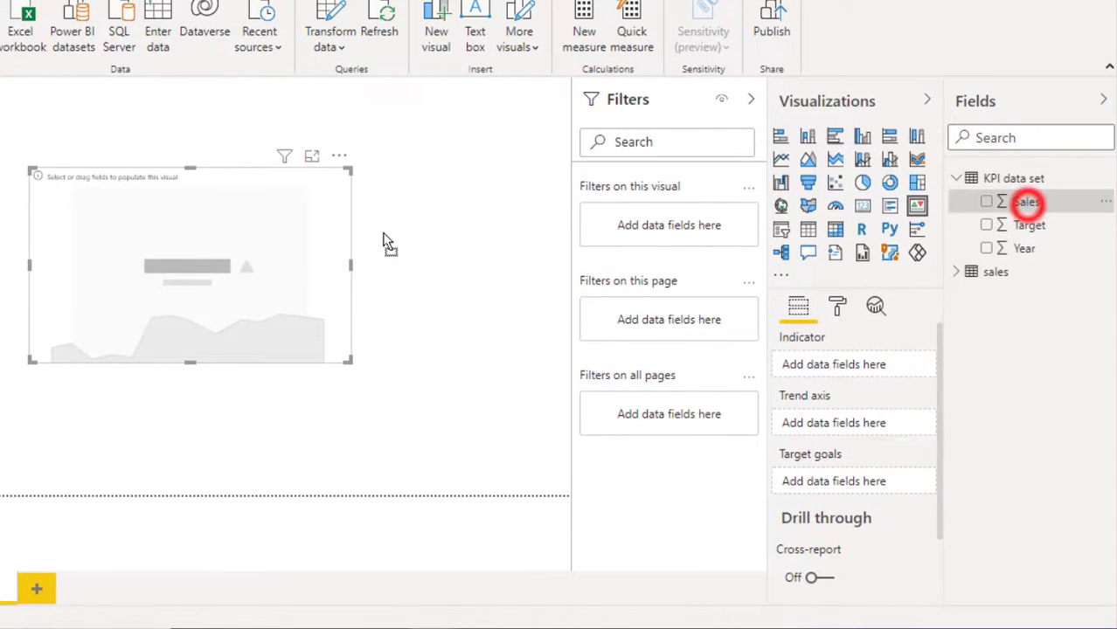
{"action": "left_click_drag", "start_coordinate": [389, 243], "coordinate": [294, 259]}
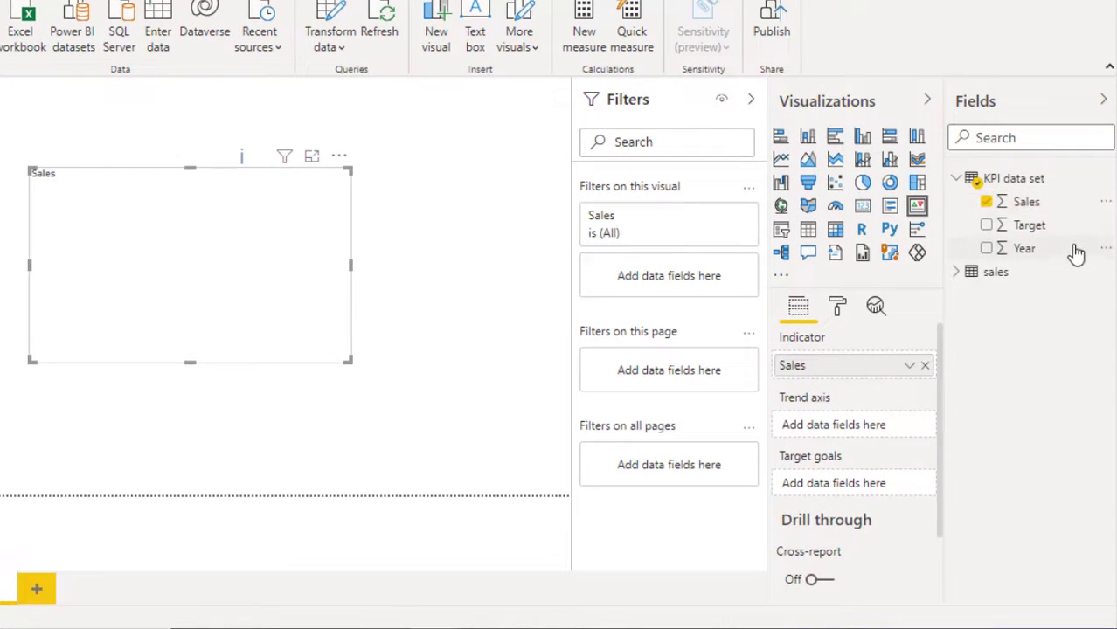
{"action": "left_click_drag", "start_coordinate": [1076, 253], "coordinate": [276, 273]}
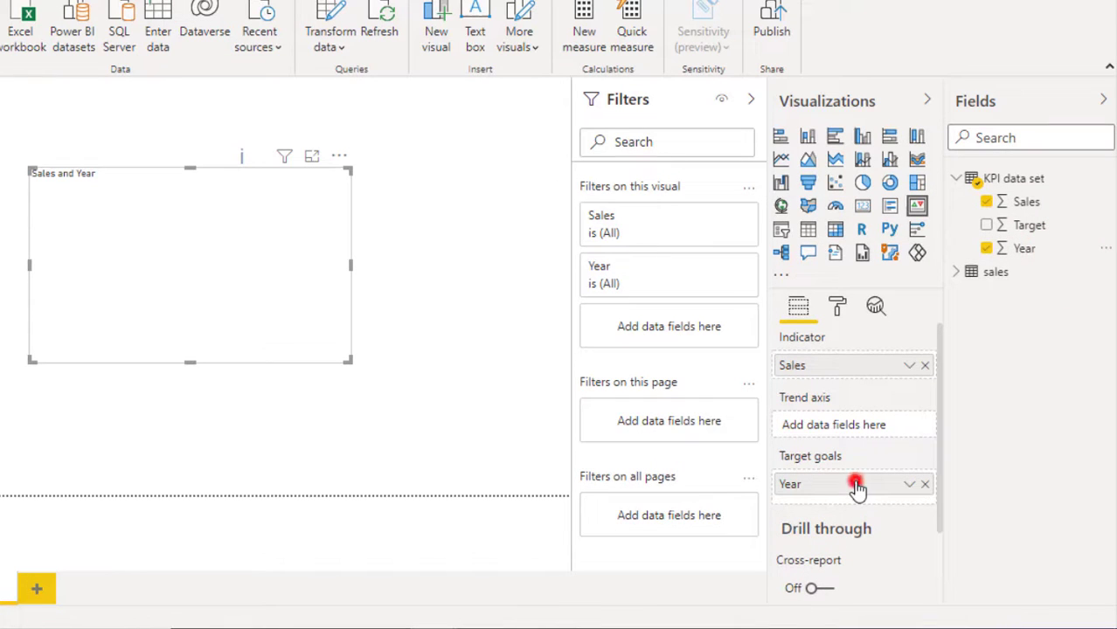
{"action": "left_click_drag", "start_coordinate": [855, 486], "coordinate": [854, 430]}
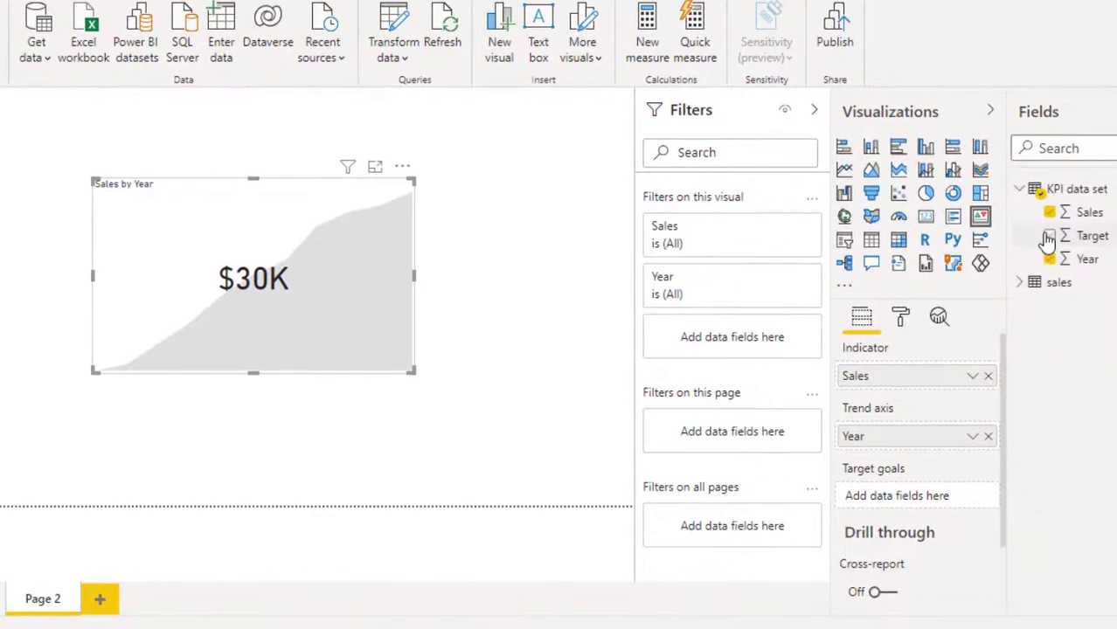
{"action": "left_click_drag", "start_coordinate": [1091, 242], "coordinate": [891, 506]}
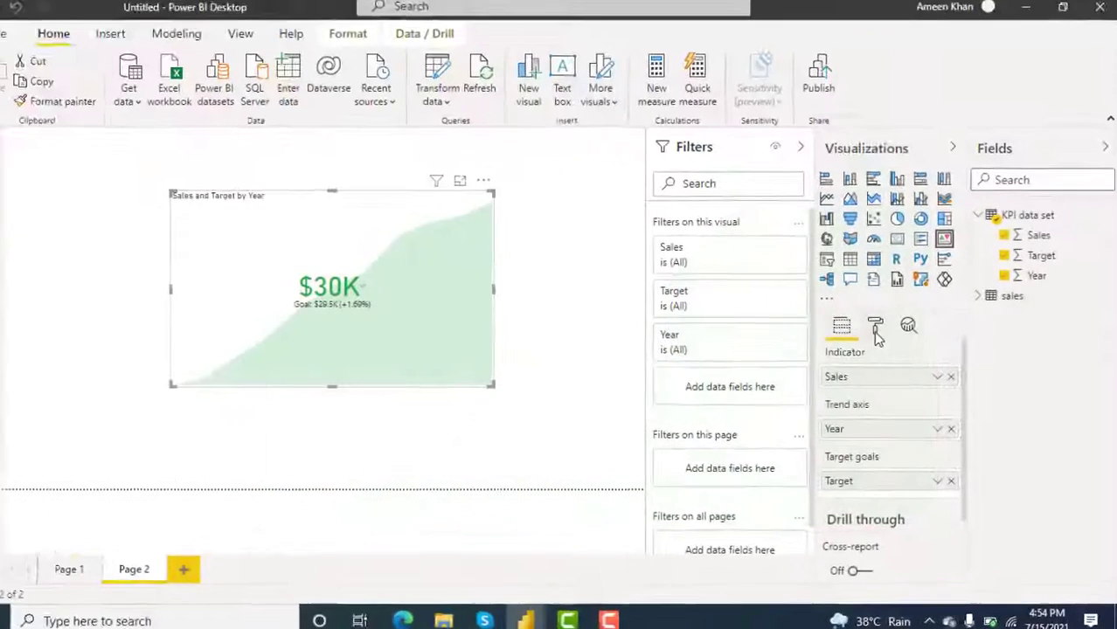
Step: Set the KPI visual's indicator text size to 48 pt
{"action": "left_click", "coordinate": [875, 324]}
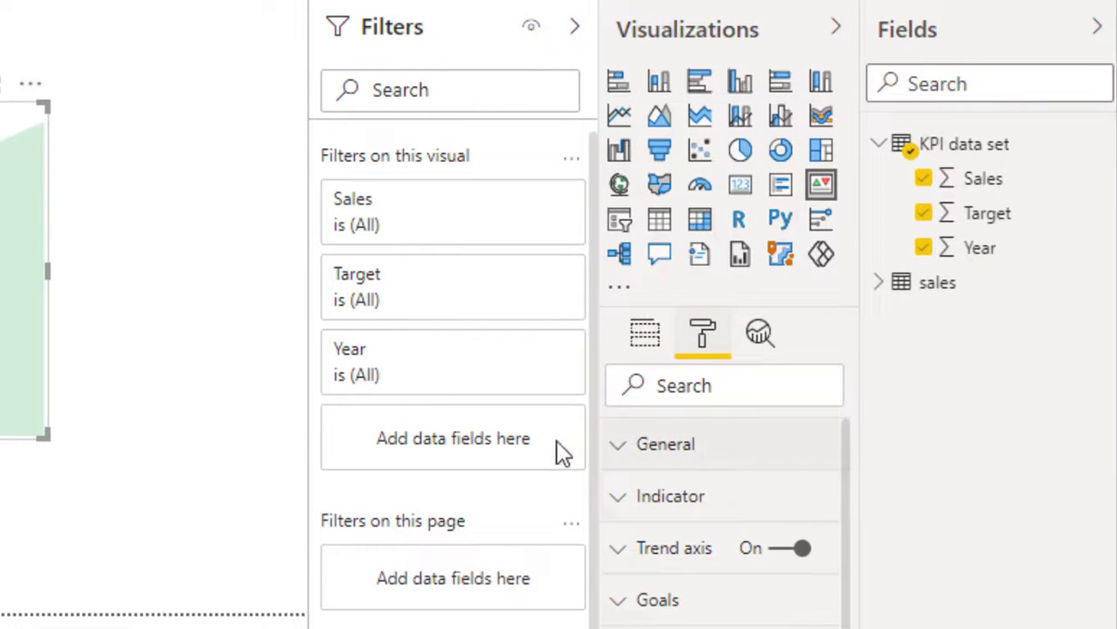
{"action": "left_click", "coordinate": [616, 500]}
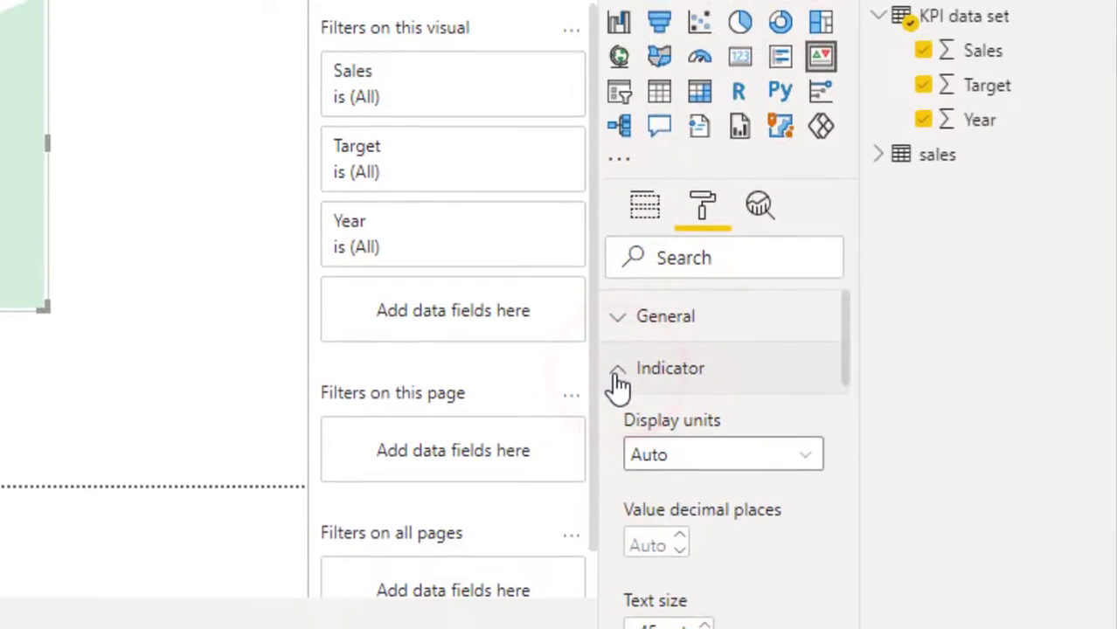
{"action": "mouse_move", "coordinate": [843, 375]}
{"action": "left_mouse_down"}
{"action": "mouse_move", "coordinate": [842, 411]}
{"action": "mouse_move", "coordinate": [842, 384]}
{"action": "left_mouse_up"}
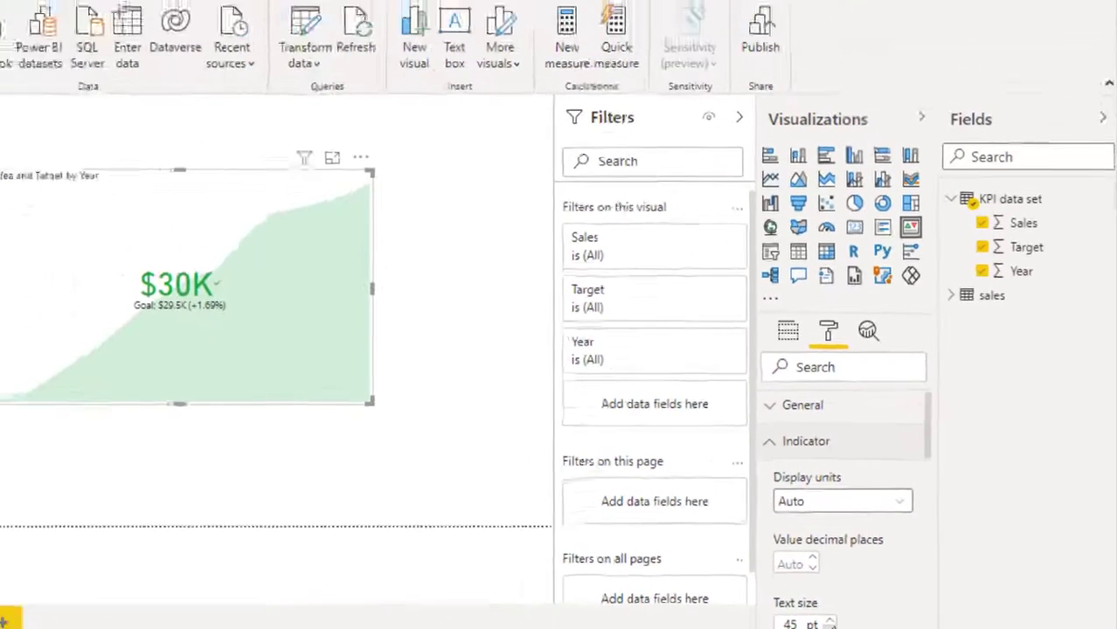
{"action": "left_click", "coordinate": [847, 622]}
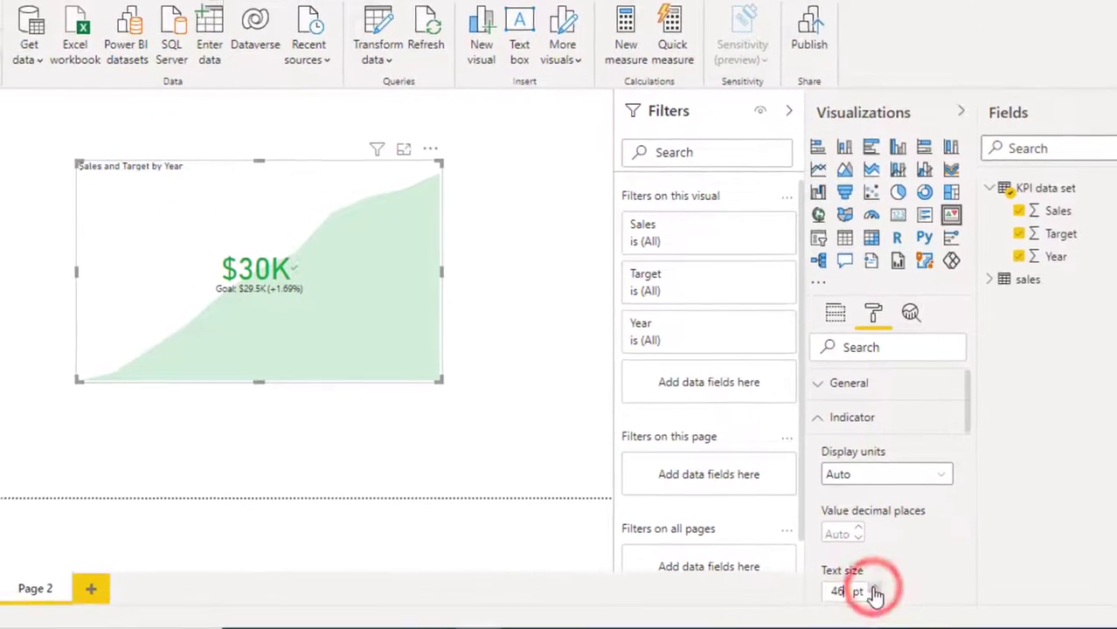
{"action": "left_click", "coordinate": [848, 622]}
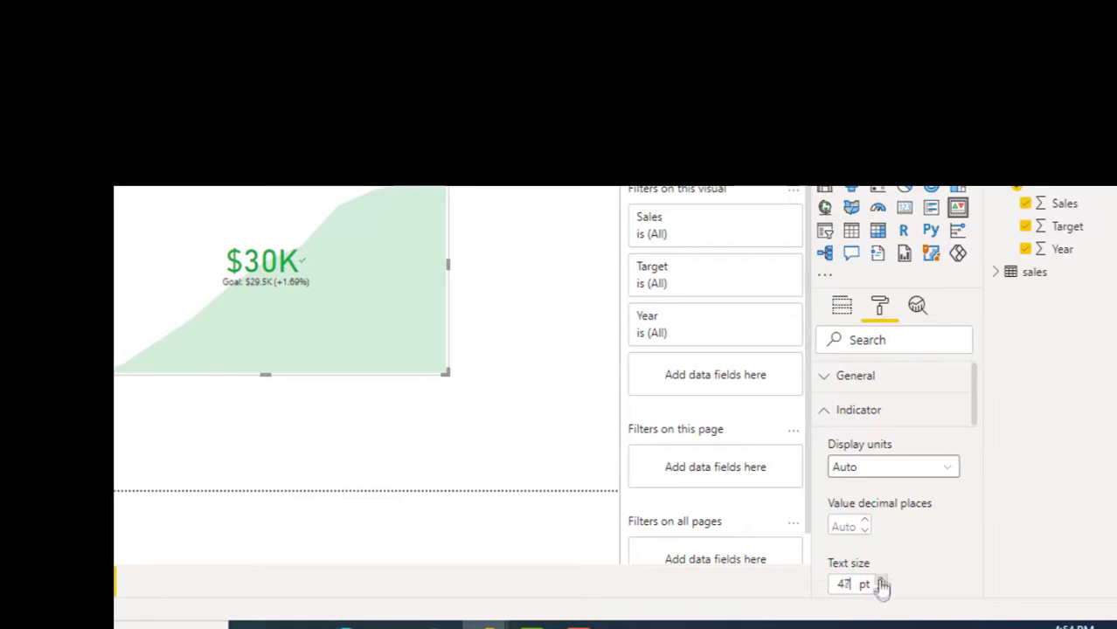
{"action": "left_click", "coordinate": [881, 580]}
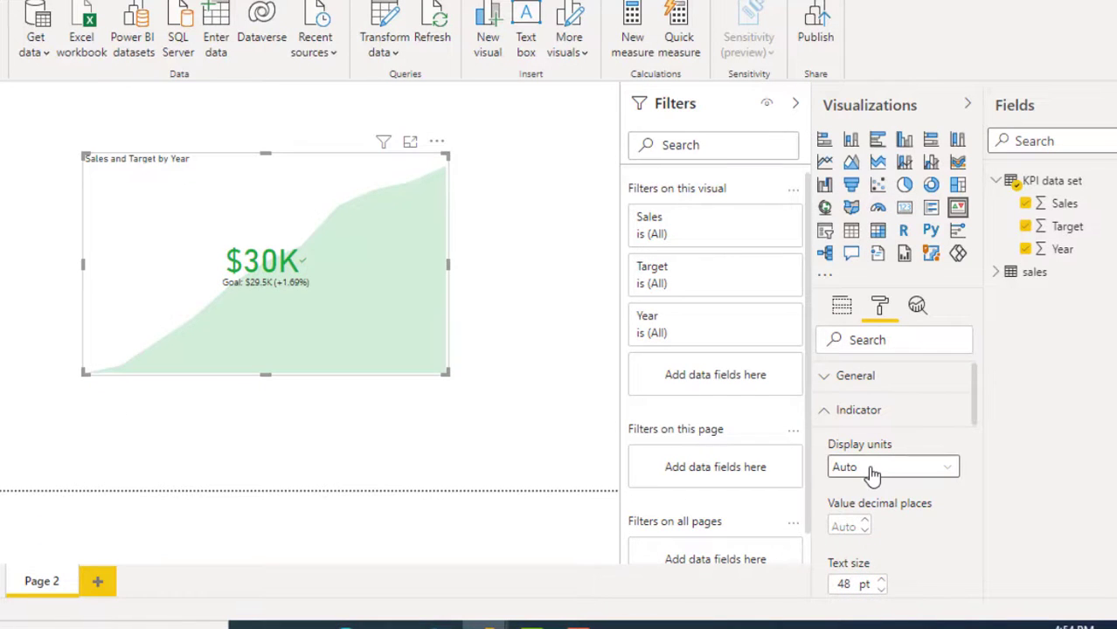
Step: Try None, Thousands and Millions as the display units of the KPI indicator
{"action": "left_click", "coordinate": [861, 467]}
{"action": "left_click", "coordinate": [865, 511]}
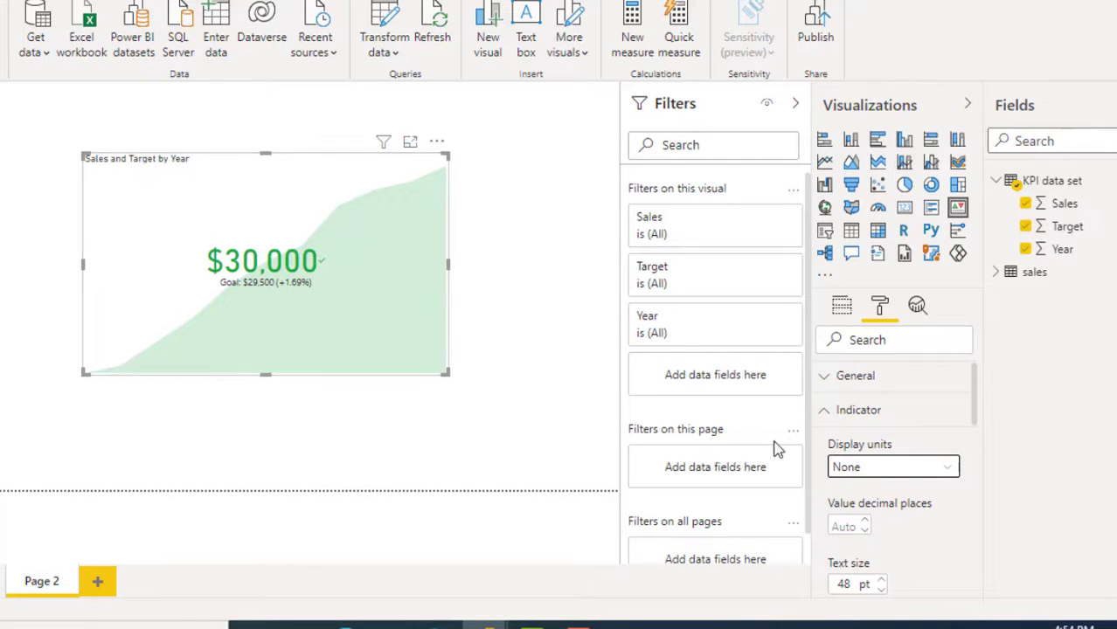
{"action": "left_click", "coordinate": [897, 468]}
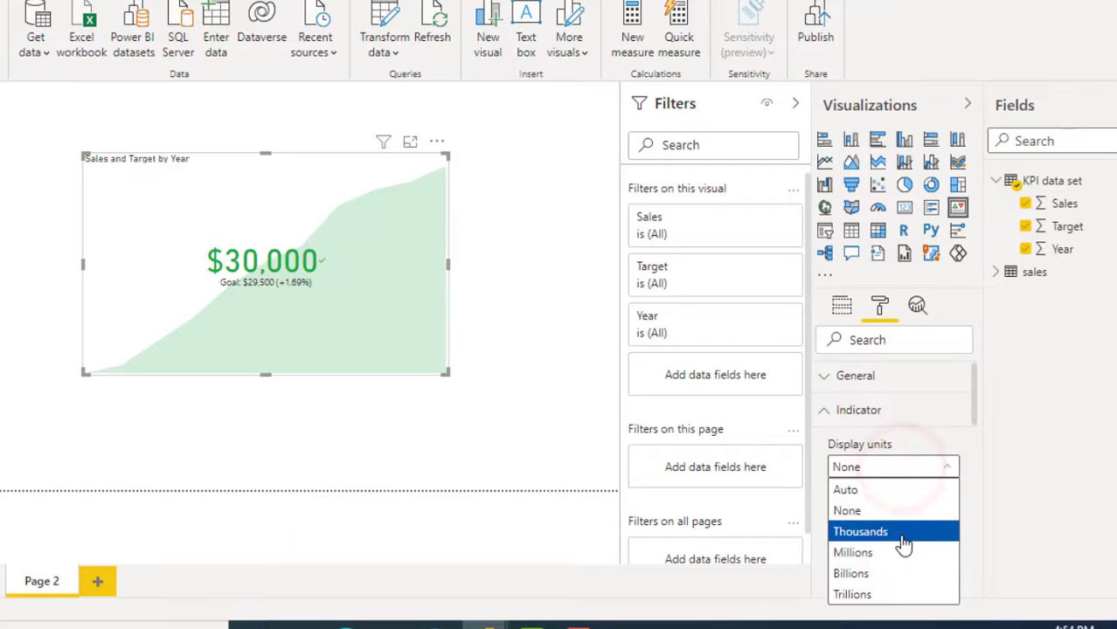
{"action": "left_click", "coordinate": [903, 534]}
{"action": "left_click", "coordinate": [889, 466]}
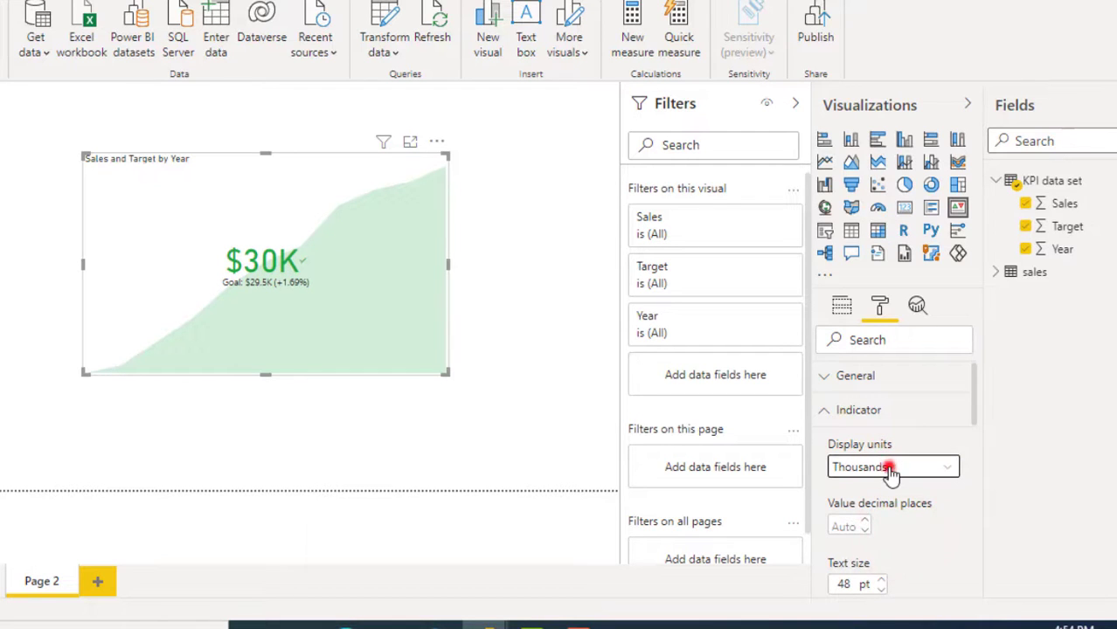
{"action": "left_click", "coordinate": [890, 552]}
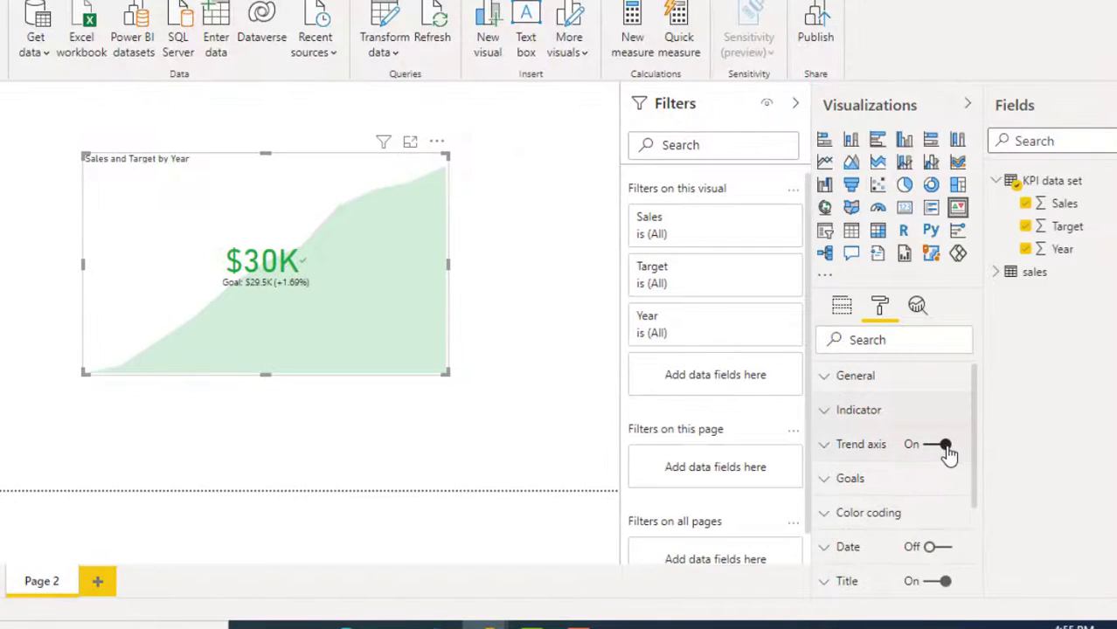
Step: Turn the KPI visual's trend axis off and back on
{"action": "left_click", "coordinate": [941, 445]}
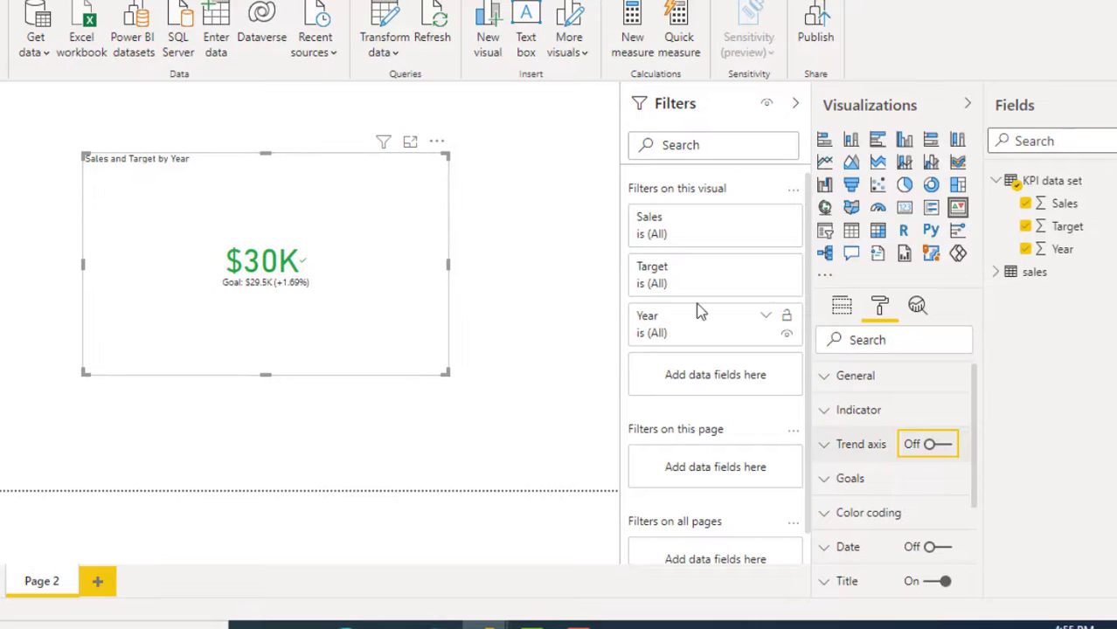
{"action": "left_click", "coordinate": [935, 446]}
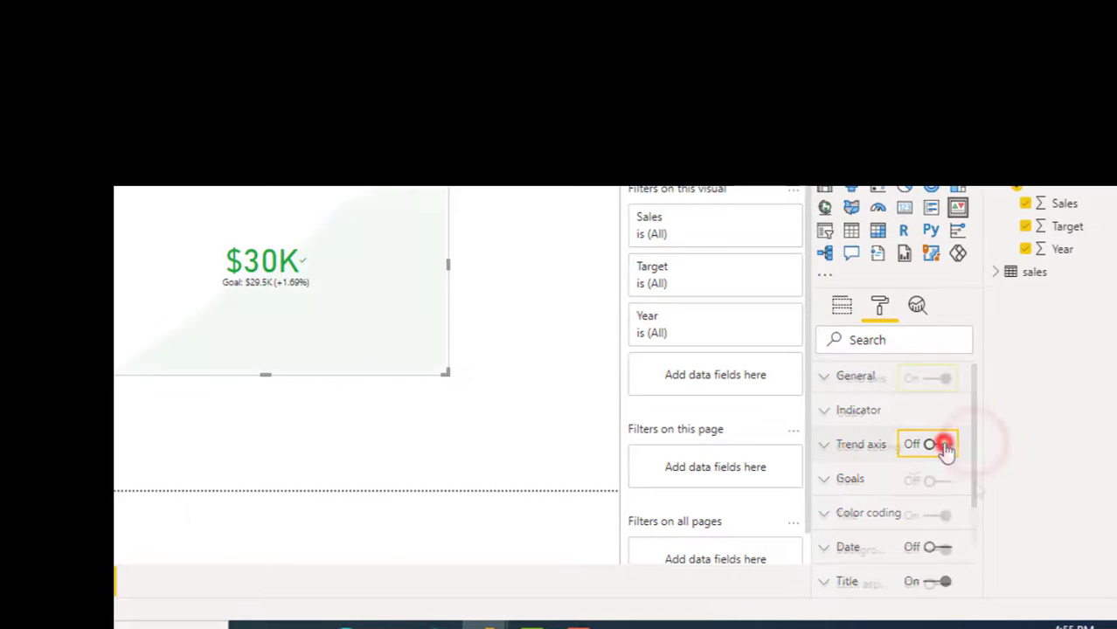
Step: Examine the Goals and Color coding formatting options of the KPI visual, including its direction and good, neutral and bad colors
{"action": "left_click", "coordinate": [824, 417]}
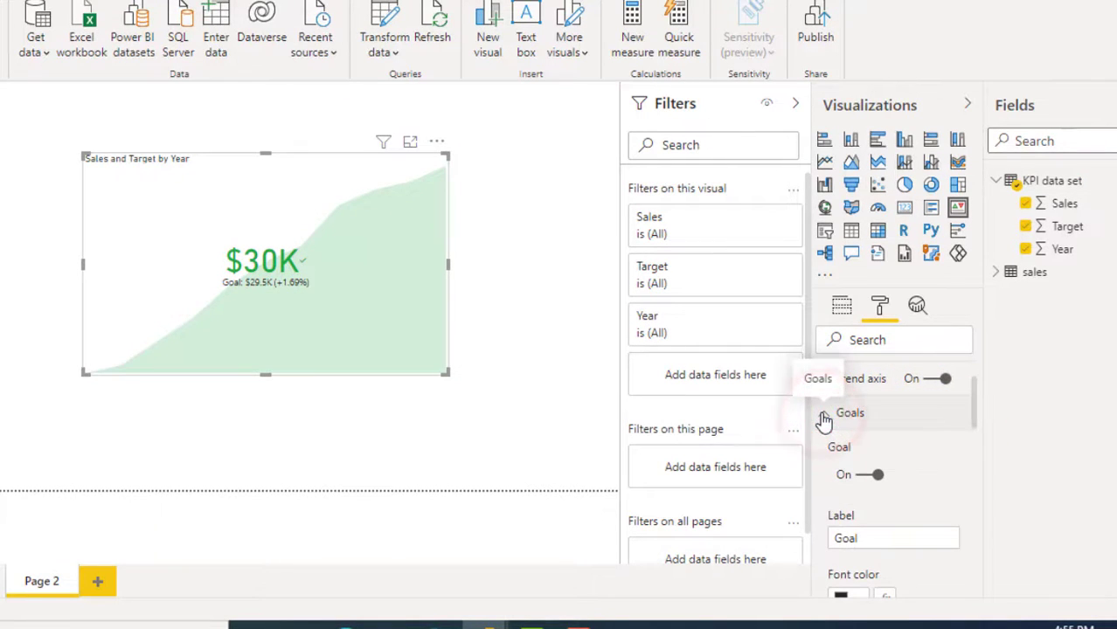
{"action": "left_click", "coordinate": [822, 417]}
{"action": "left_click", "coordinate": [826, 448]}
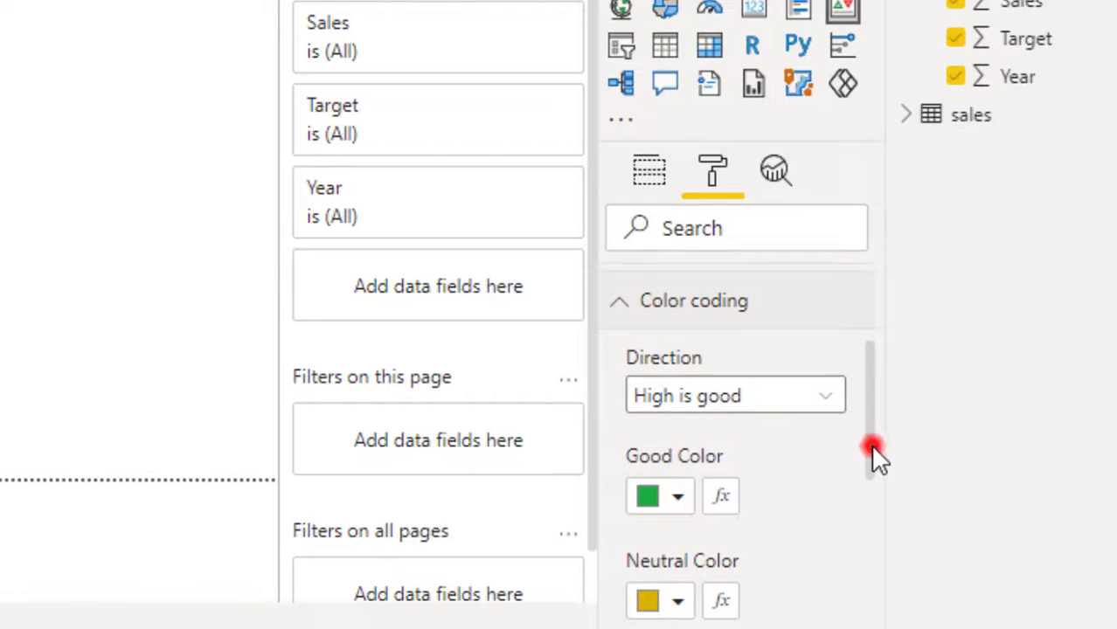
{"action": "left_click_drag", "start_coordinate": [870, 444], "coordinate": [870, 472]}
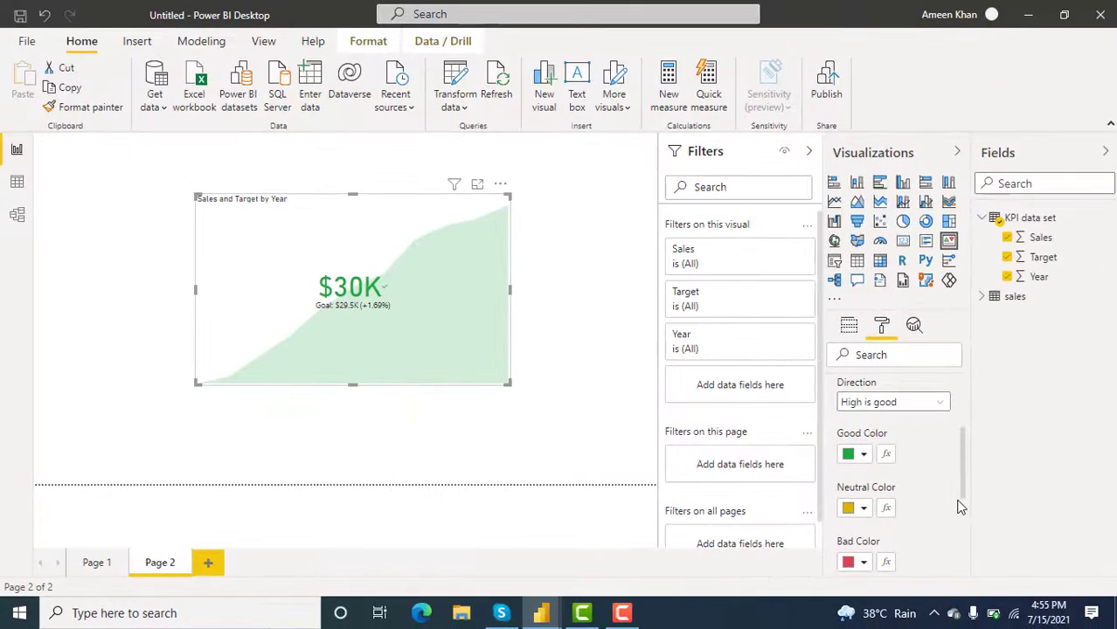
{"action": "scroll", "coordinate": [961, 511], "scroll_direction": "down", "scroll_amount": 2}
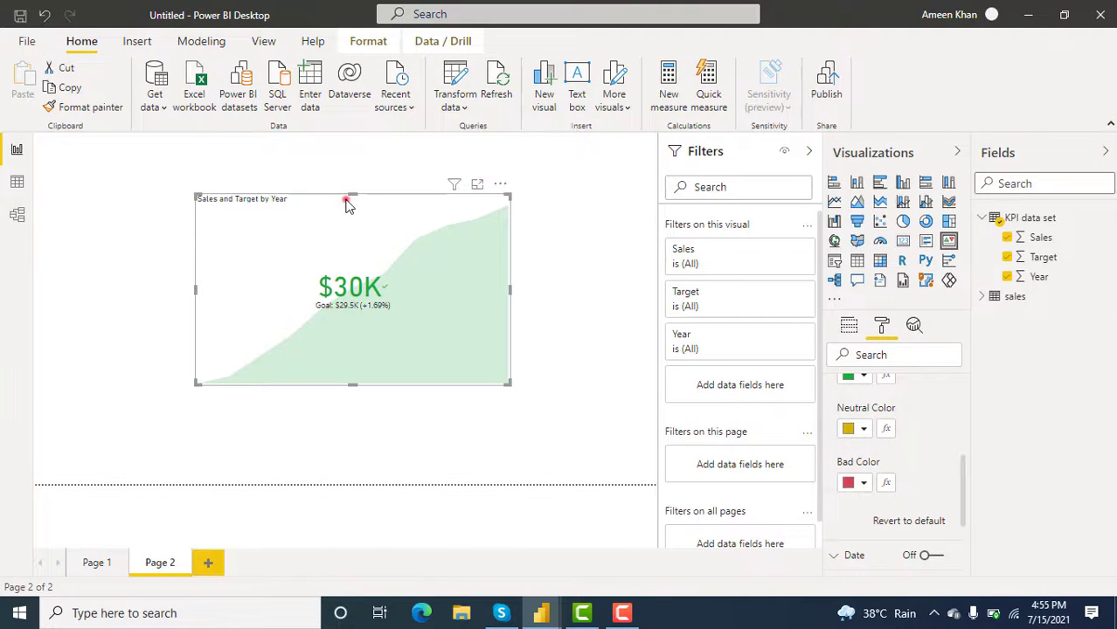
Step: Move the KPI visual to the upper-left corner of the page, shrink it and deselect it
{"action": "left_click_drag", "start_coordinate": [347, 203], "coordinate": [209, 175]}
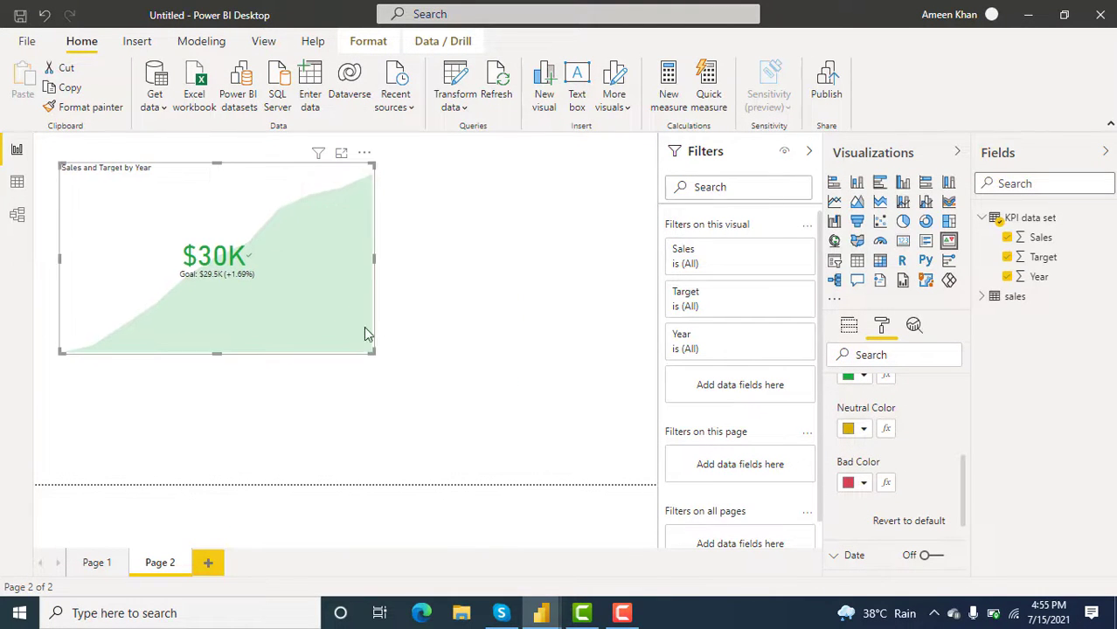
{"action": "left_click_drag", "start_coordinate": [372, 352], "coordinate": [252, 337]}
{"action": "left_click", "coordinate": [406, 296]}
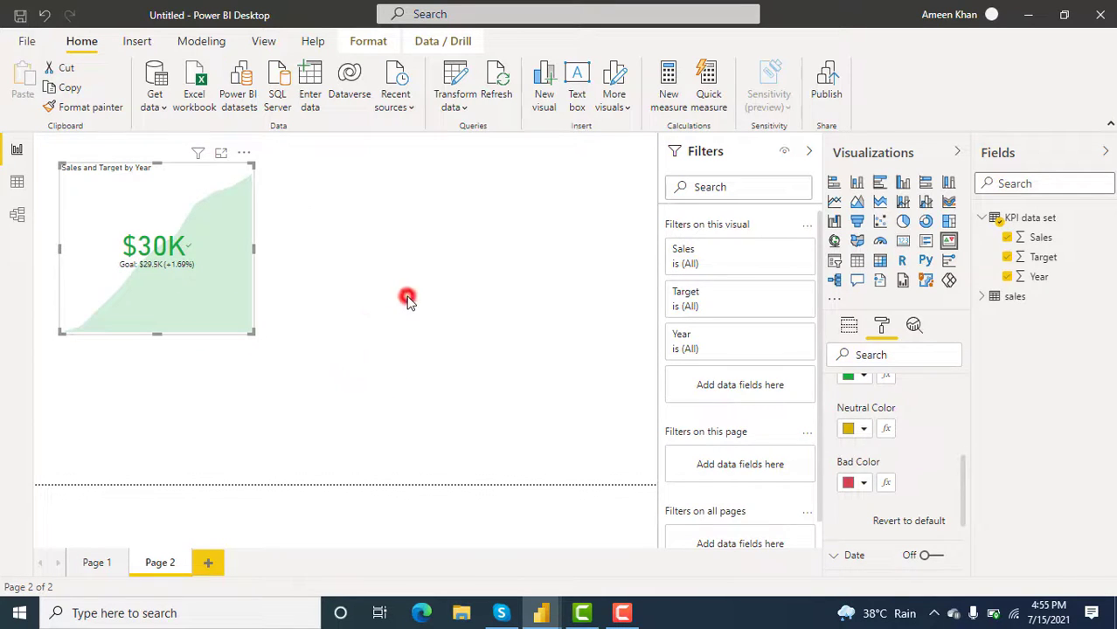
Step: Add a Year slicer beside the KPI visual and change it from a range slider to a list
{"action": "left_click", "coordinate": [834, 261]}
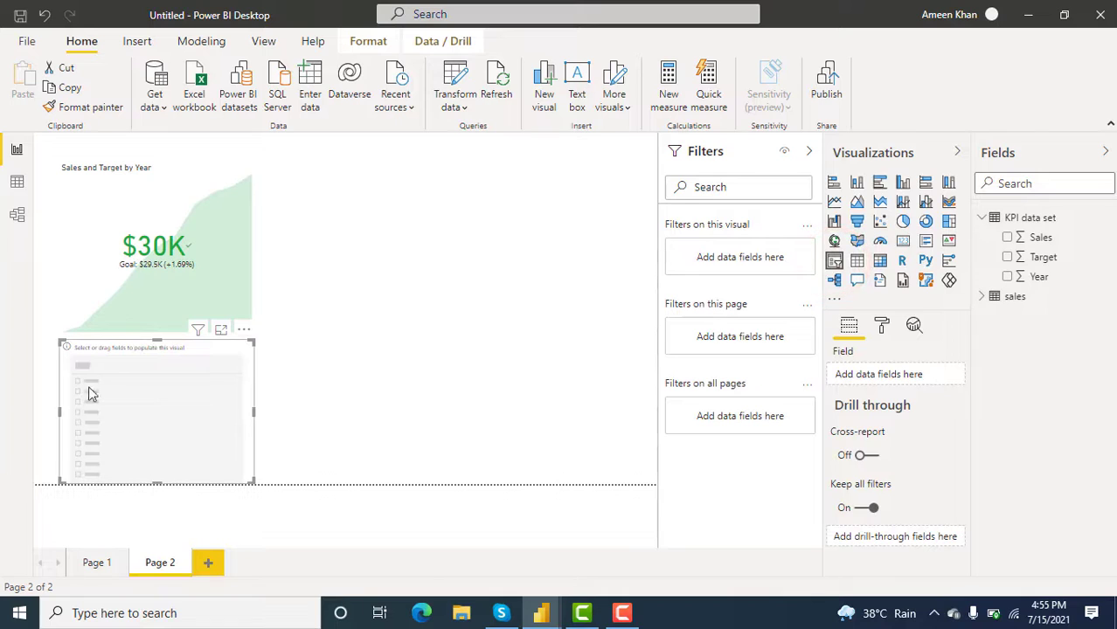
{"action": "left_click_drag", "start_coordinate": [118, 365], "coordinate": [370, 203]}
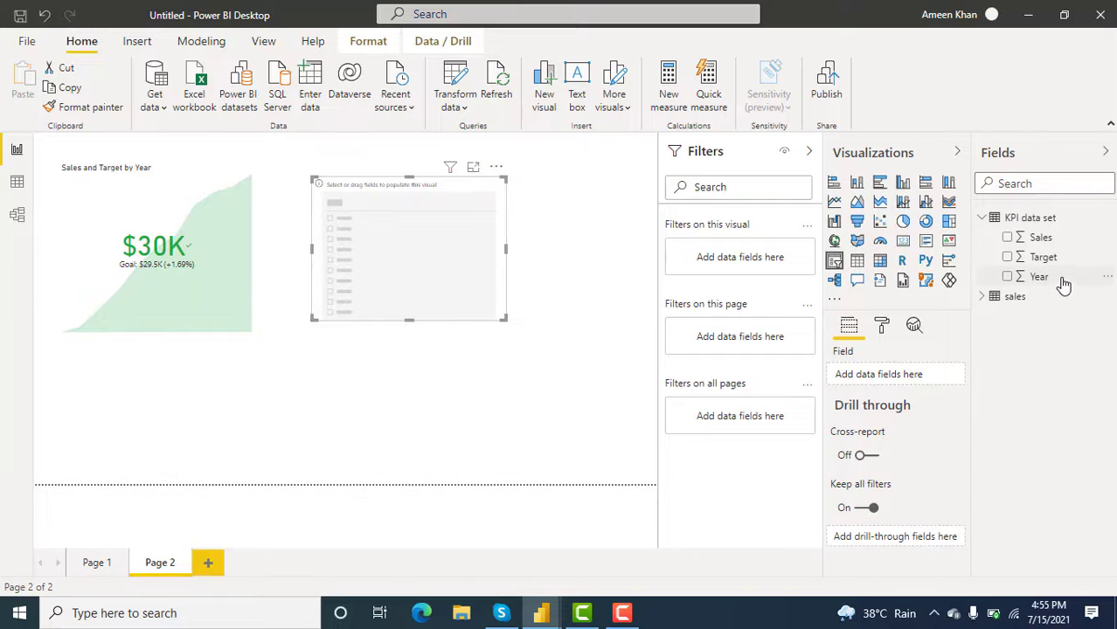
{"action": "left_click_drag", "start_coordinate": [1061, 281], "coordinate": [430, 242]}
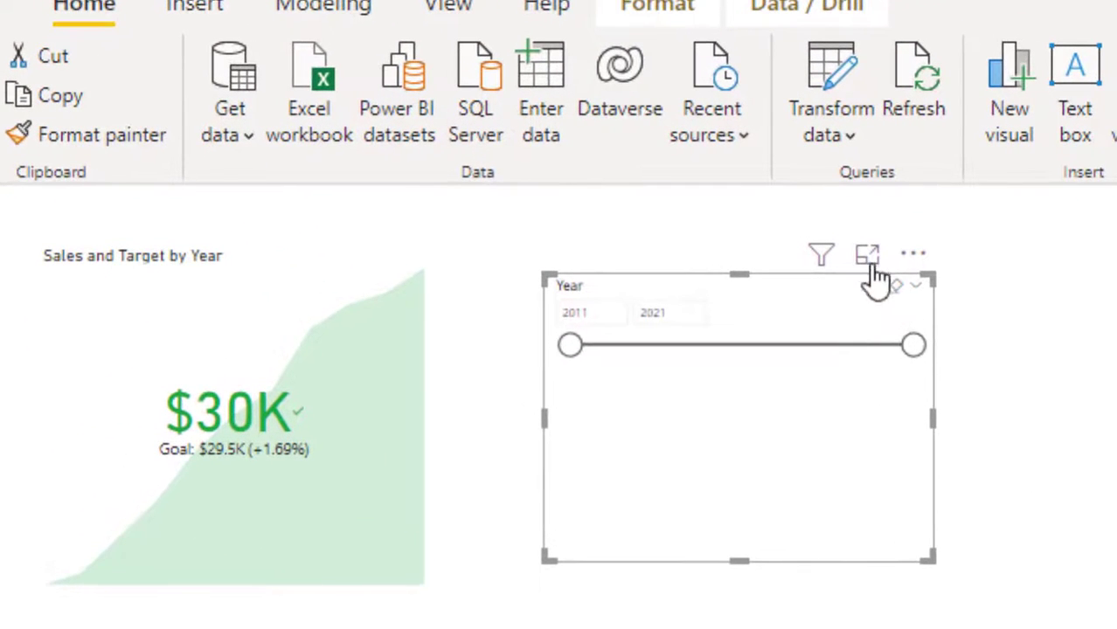
{"action": "left_click", "coordinate": [915, 287]}
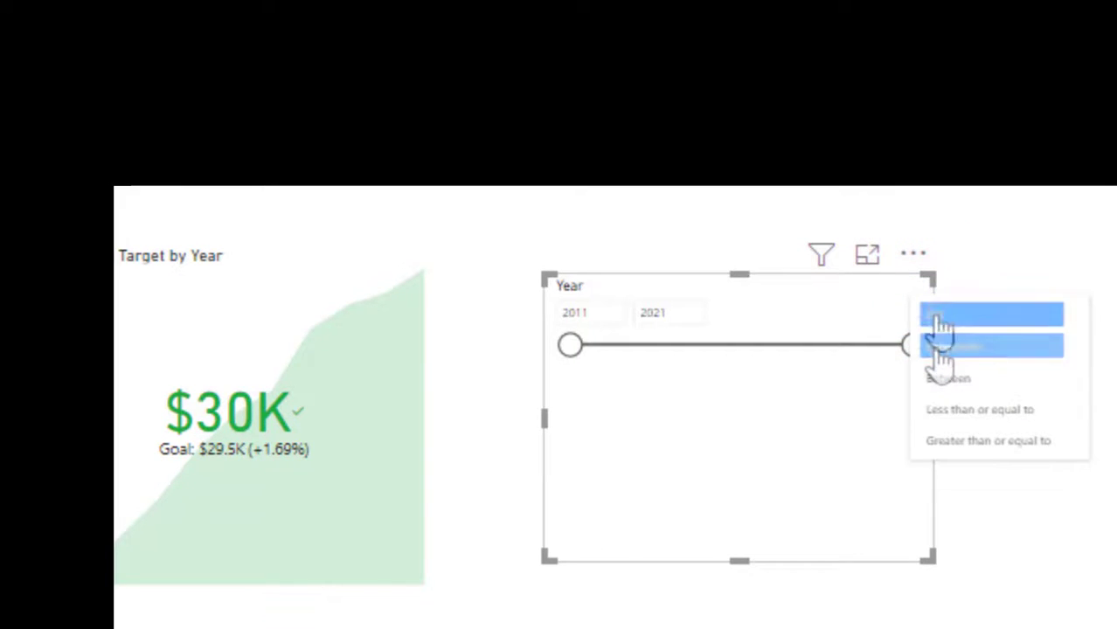
{"action": "left_click", "coordinate": [933, 312]}
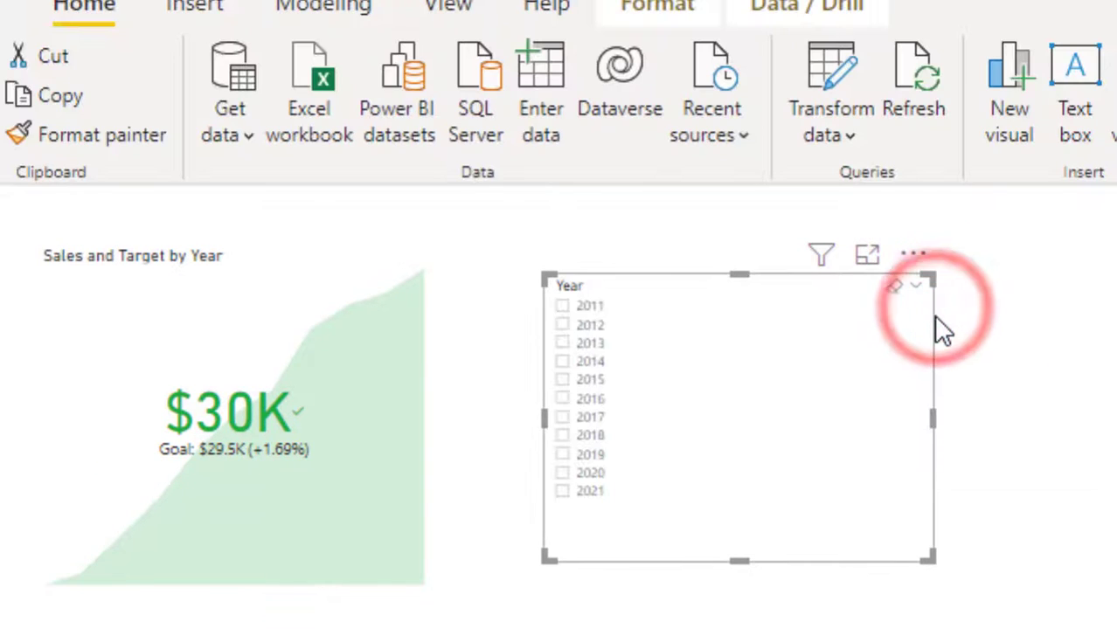
Step: Set the text size of the Year slicer's items to 13 pt
{"action": "left_click", "coordinate": [768, 288]}
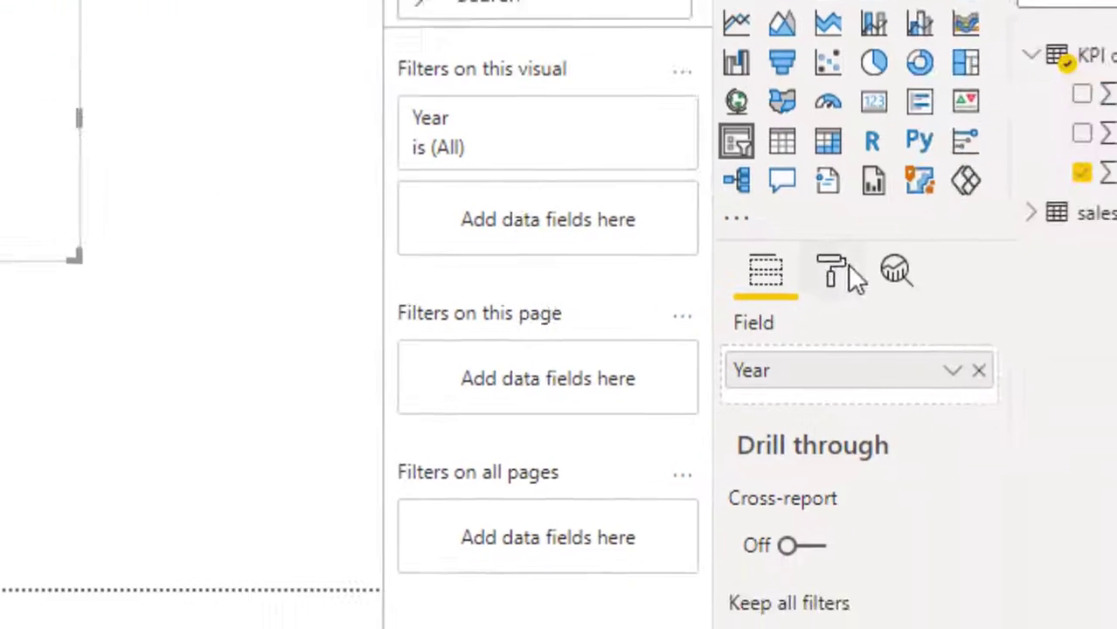
{"action": "left_click", "coordinate": [731, 232]}
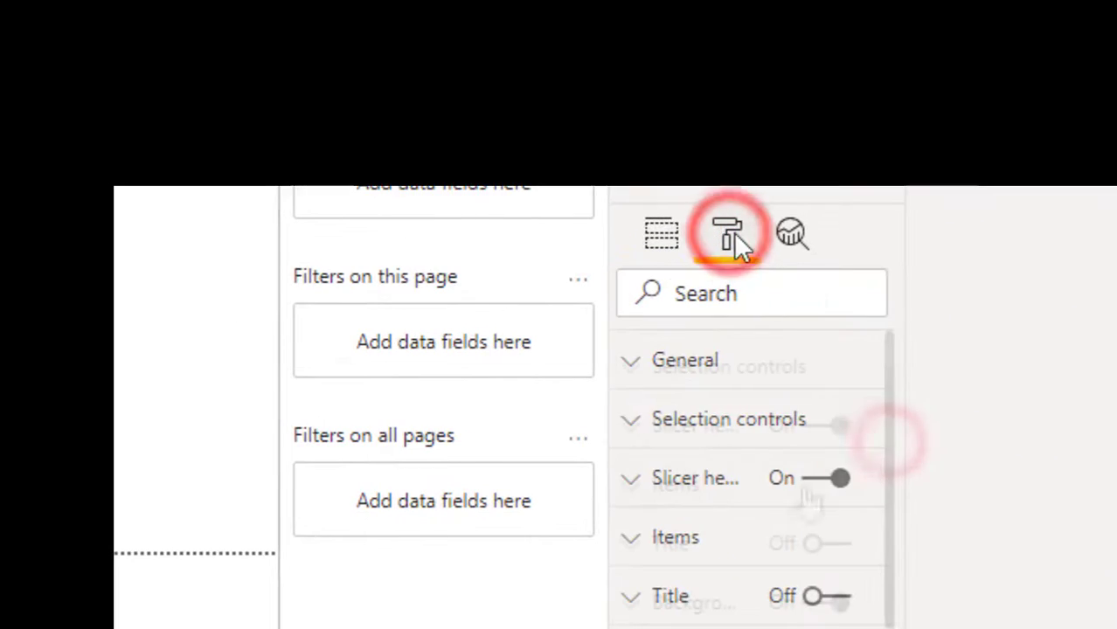
{"action": "left_click", "coordinate": [645, 485]}
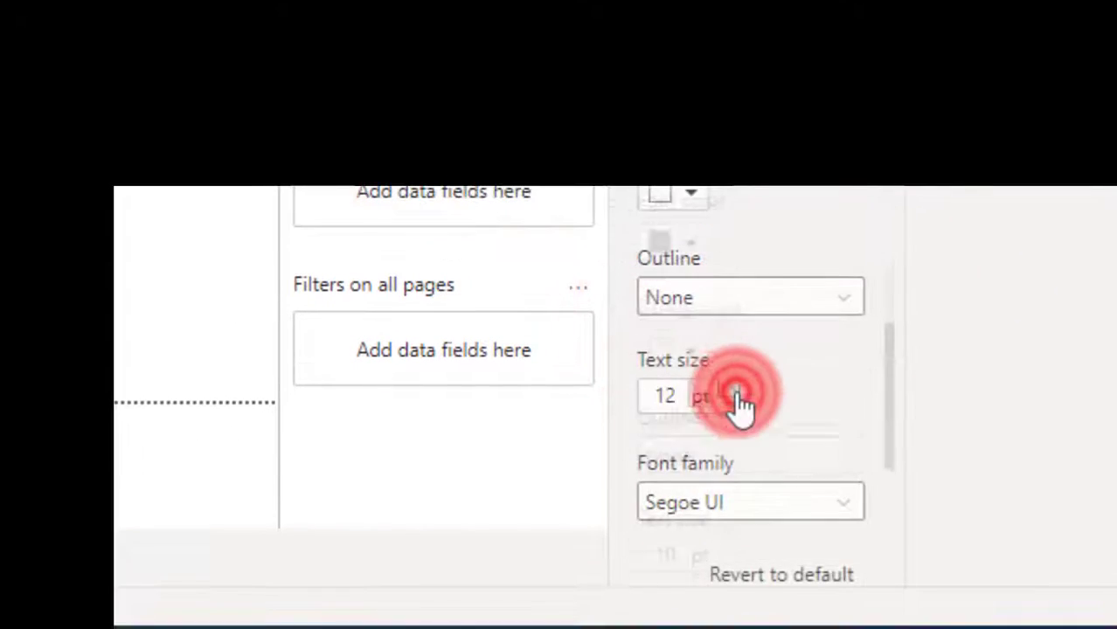
{"action": "left_click", "coordinate": [730, 391]}
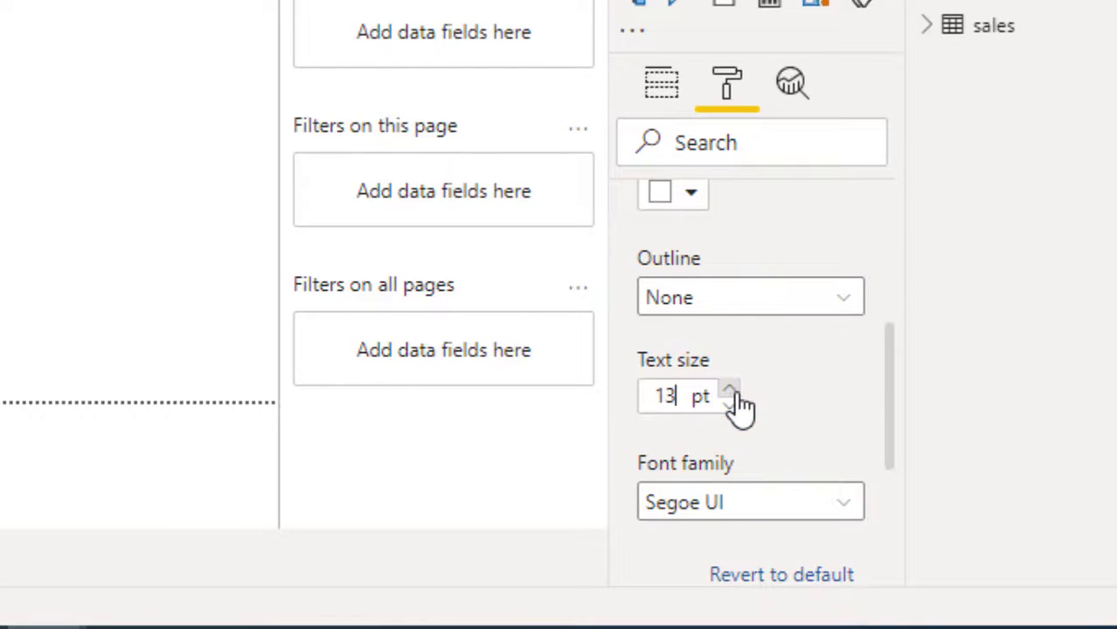
{"action": "left_click_drag", "start_coordinate": [891, 360], "coordinate": [882, 278]}
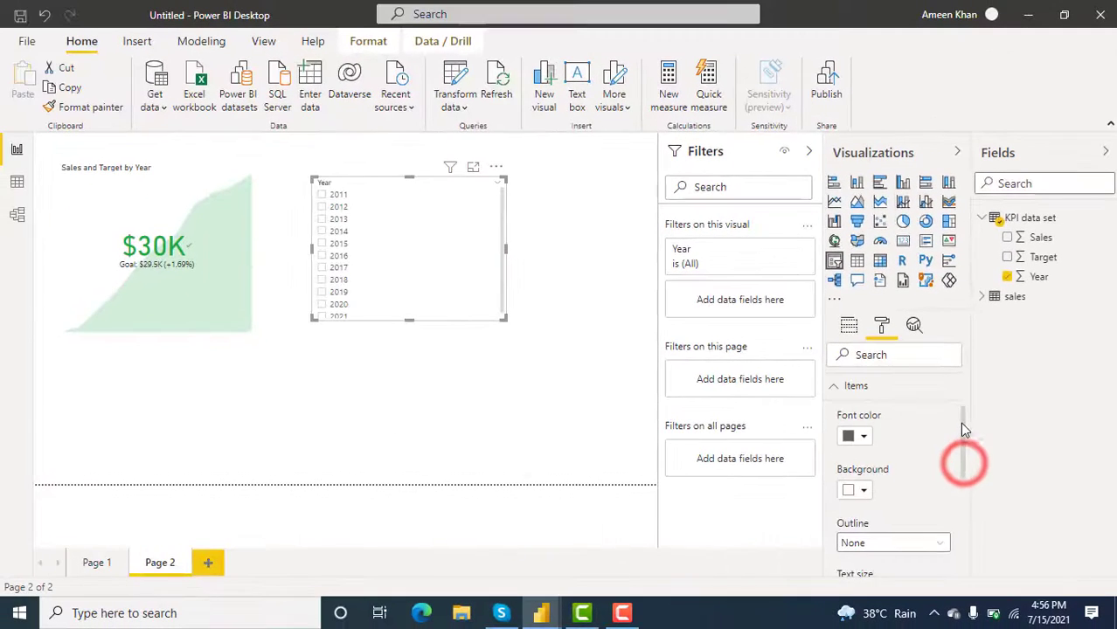
Step: Collapse the slicer's Items formatting options and filter the KPI visual by the years 2014, 2015, 2016 and 2017 in turn
{"action": "left_click_drag", "start_coordinate": [964, 430], "coordinate": [962, 399]}
{"action": "left_click", "coordinate": [834, 466]}
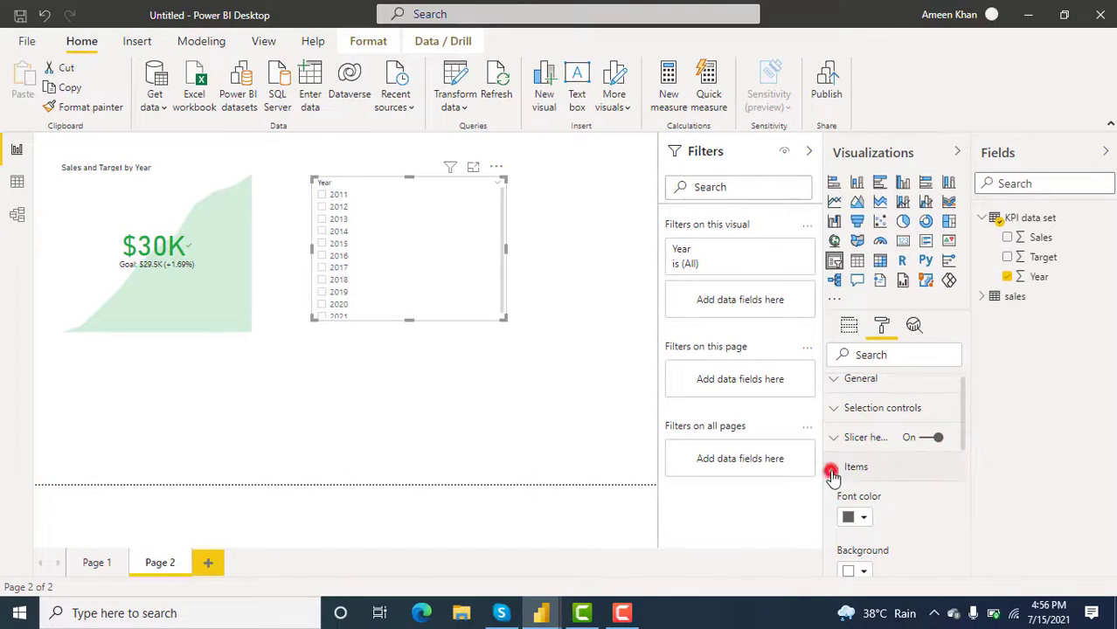
{"action": "left_click", "coordinate": [145, 182]}
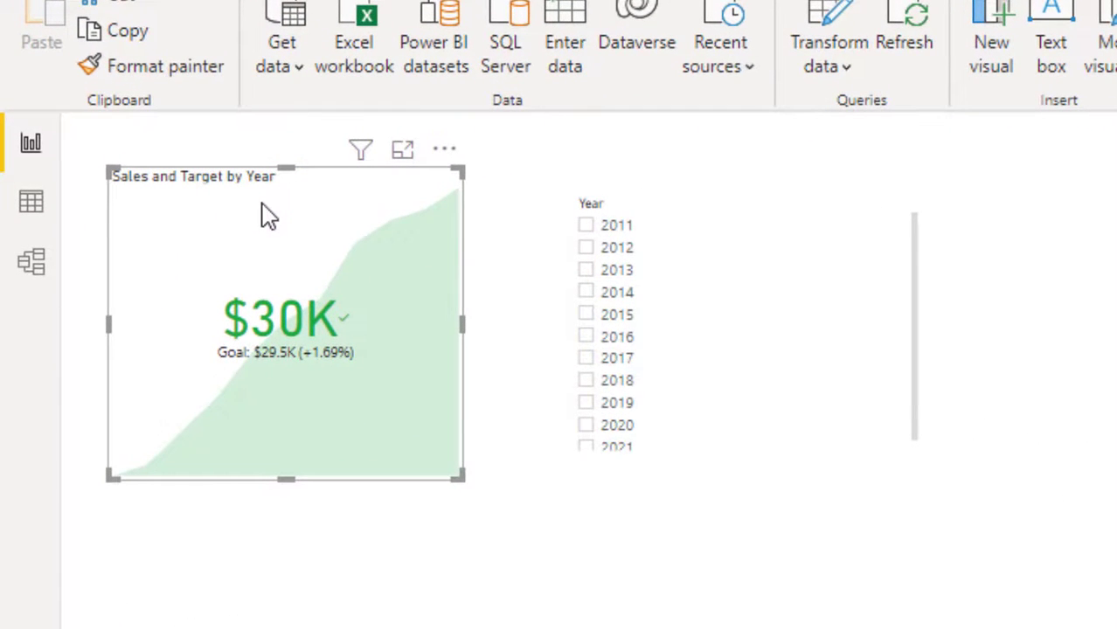
{"action": "left_click", "coordinate": [528, 346]}
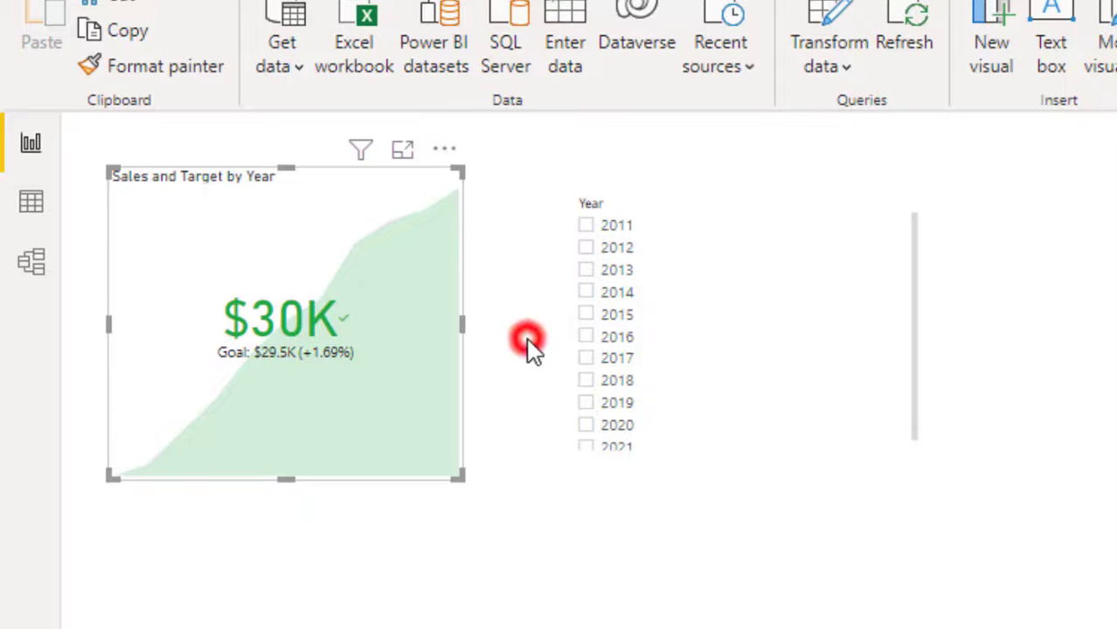
{"action": "left_click", "coordinate": [586, 294]}
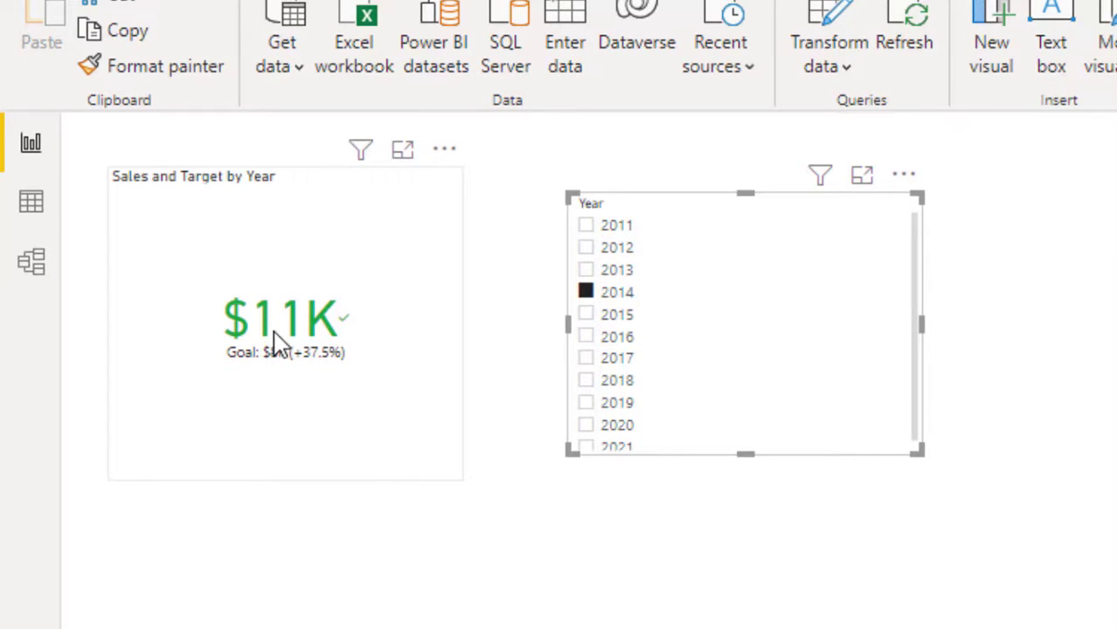
{"action": "left_click", "coordinate": [587, 316]}
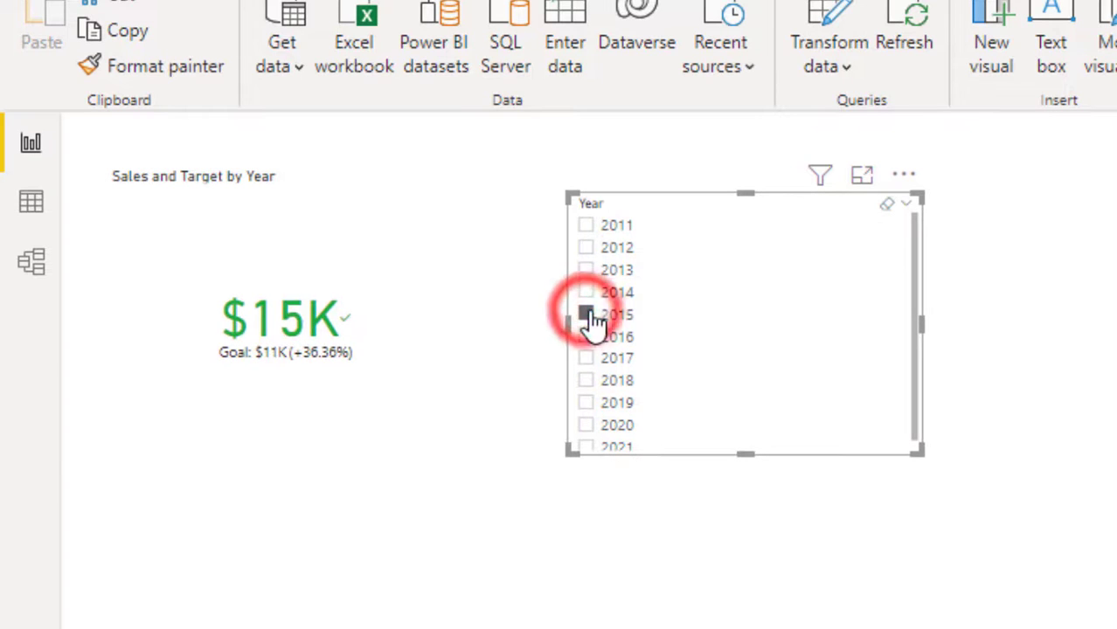
{"action": "left_click", "coordinate": [587, 337]}
{"action": "left_click", "coordinate": [586, 358]}
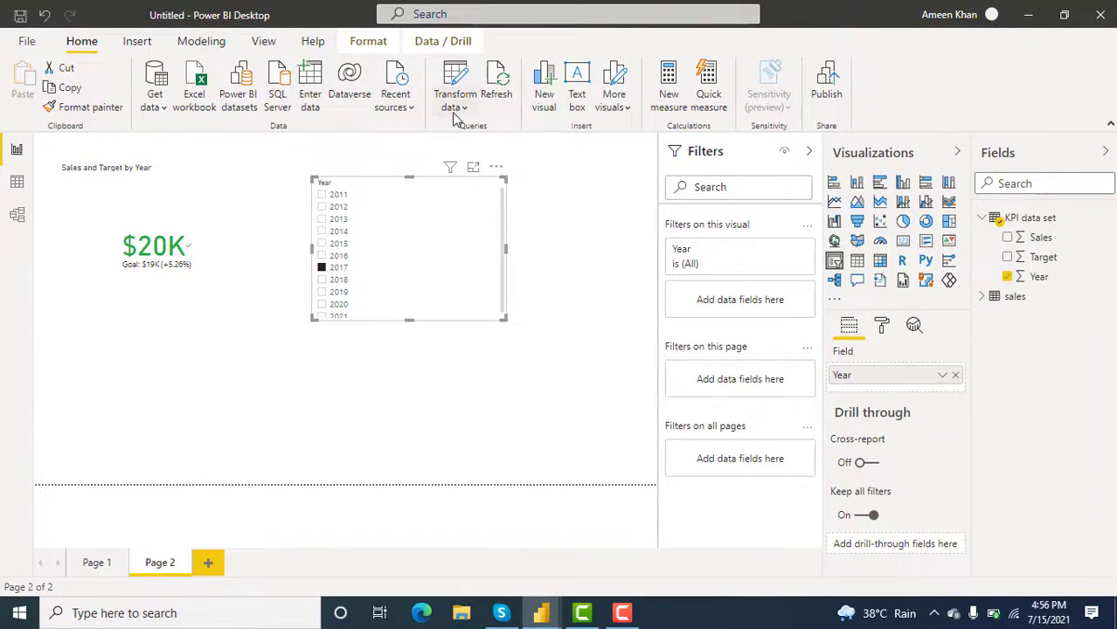
Step: Examine the yearly Sales and Target values of the KPI data set query in the Power Query Editor and return to the report
{"action": "left_click", "coordinate": [454, 107]}
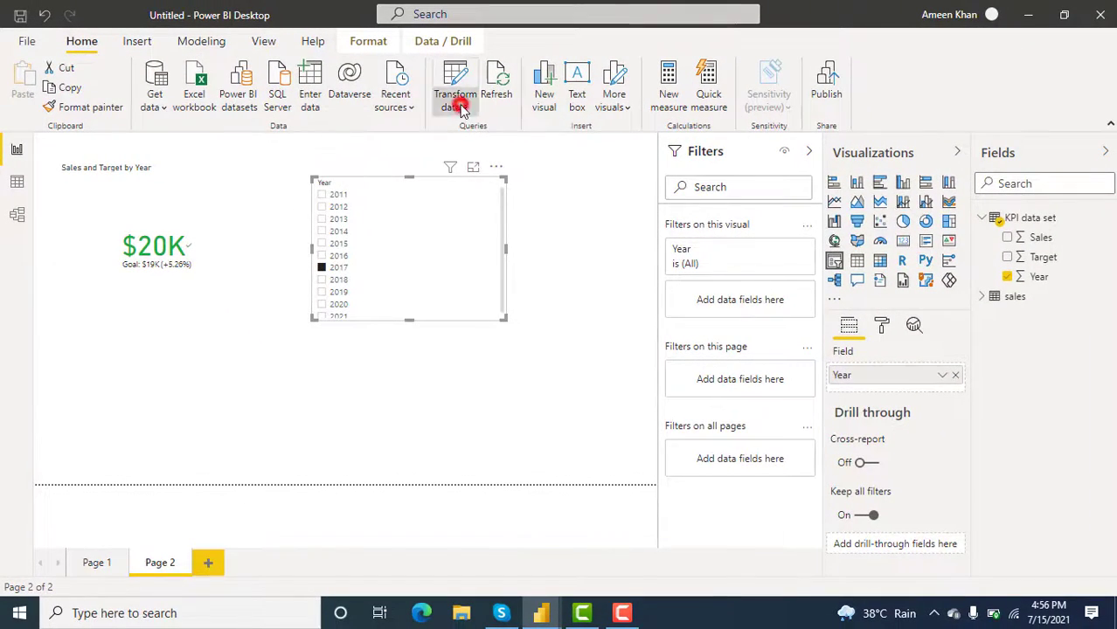
{"action": "left_click", "coordinate": [485, 136]}
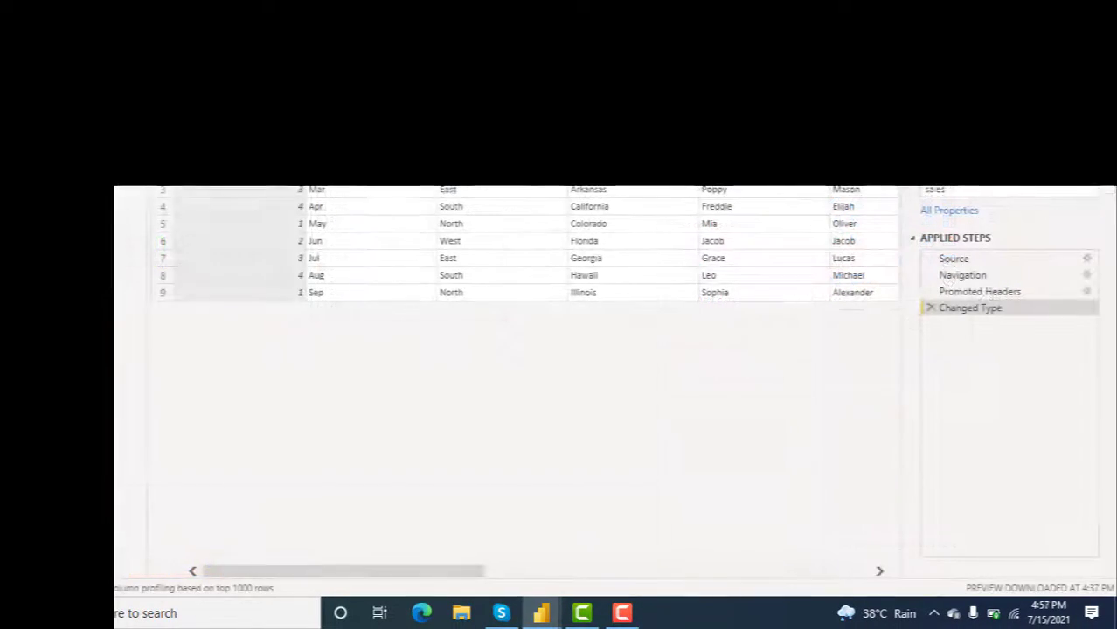
{"action": "left_click", "coordinate": [38, 177]}
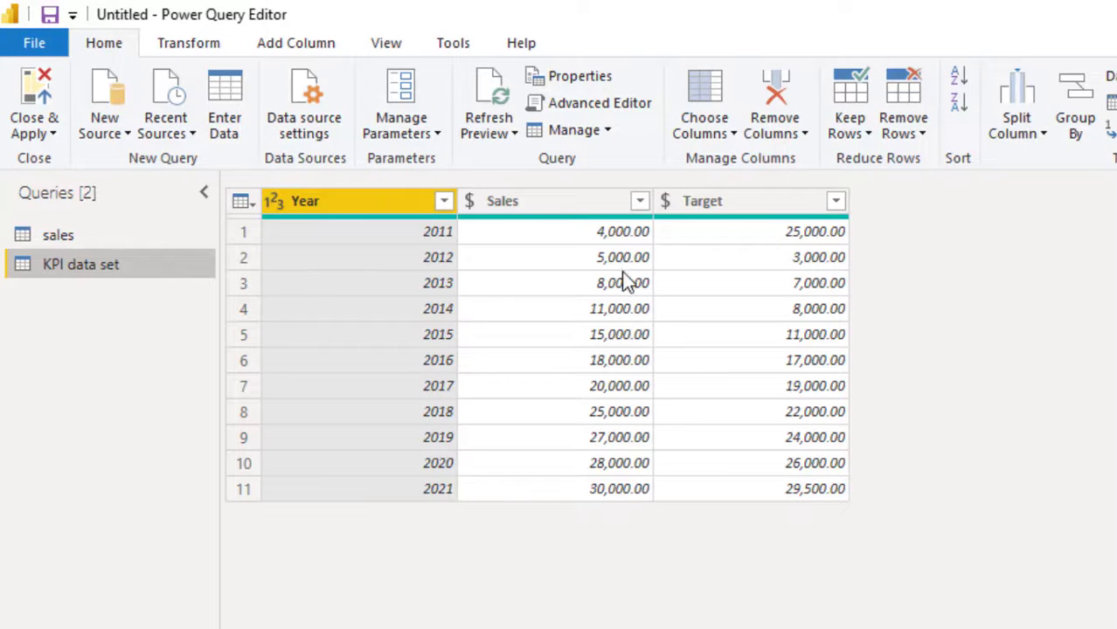
{"action": "left_click", "coordinate": [44, 83]}
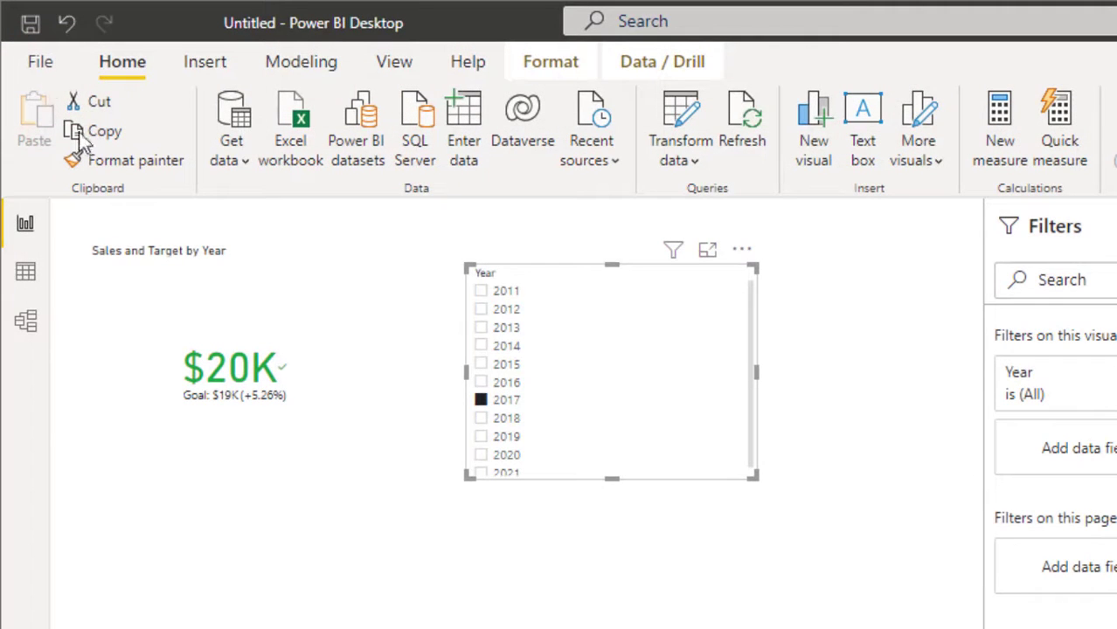
Step: Filter the KPI visual to the year 2011, view it in focus mode and return to the report page
{"action": "left_click", "coordinate": [482, 292]}
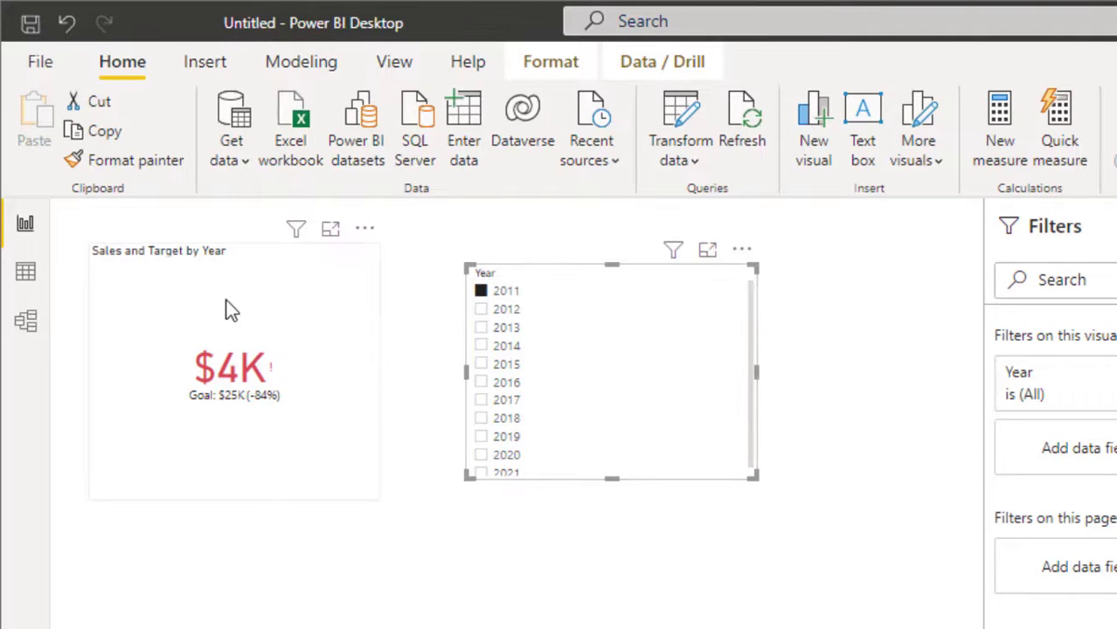
{"action": "left_click", "coordinate": [330, 230]}
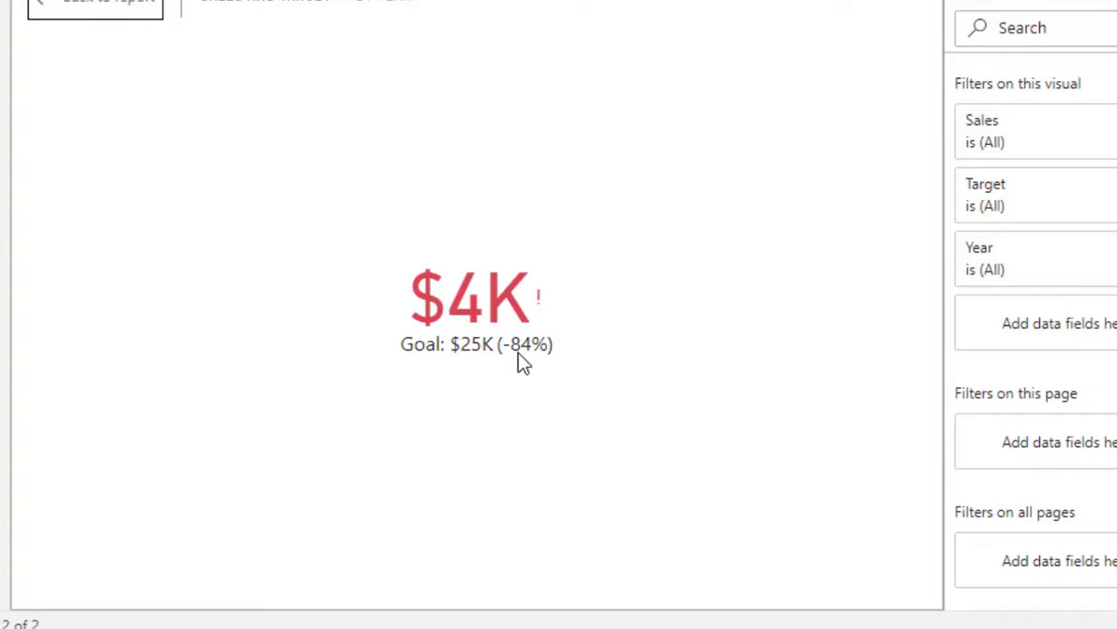
{"action": "left_click", "coordinate": [94, 4]}
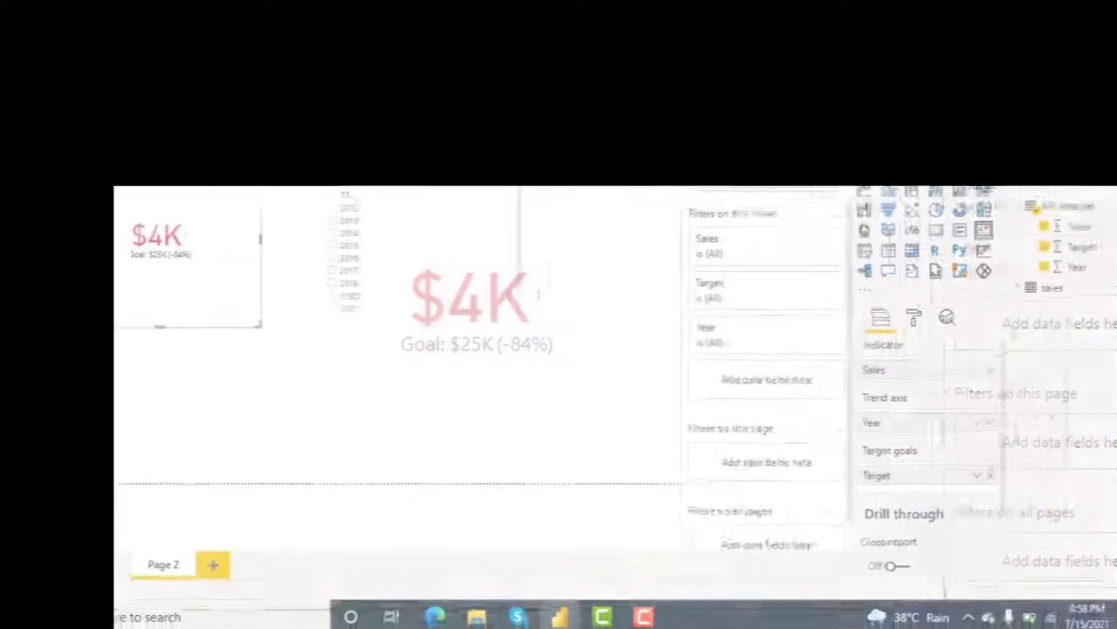